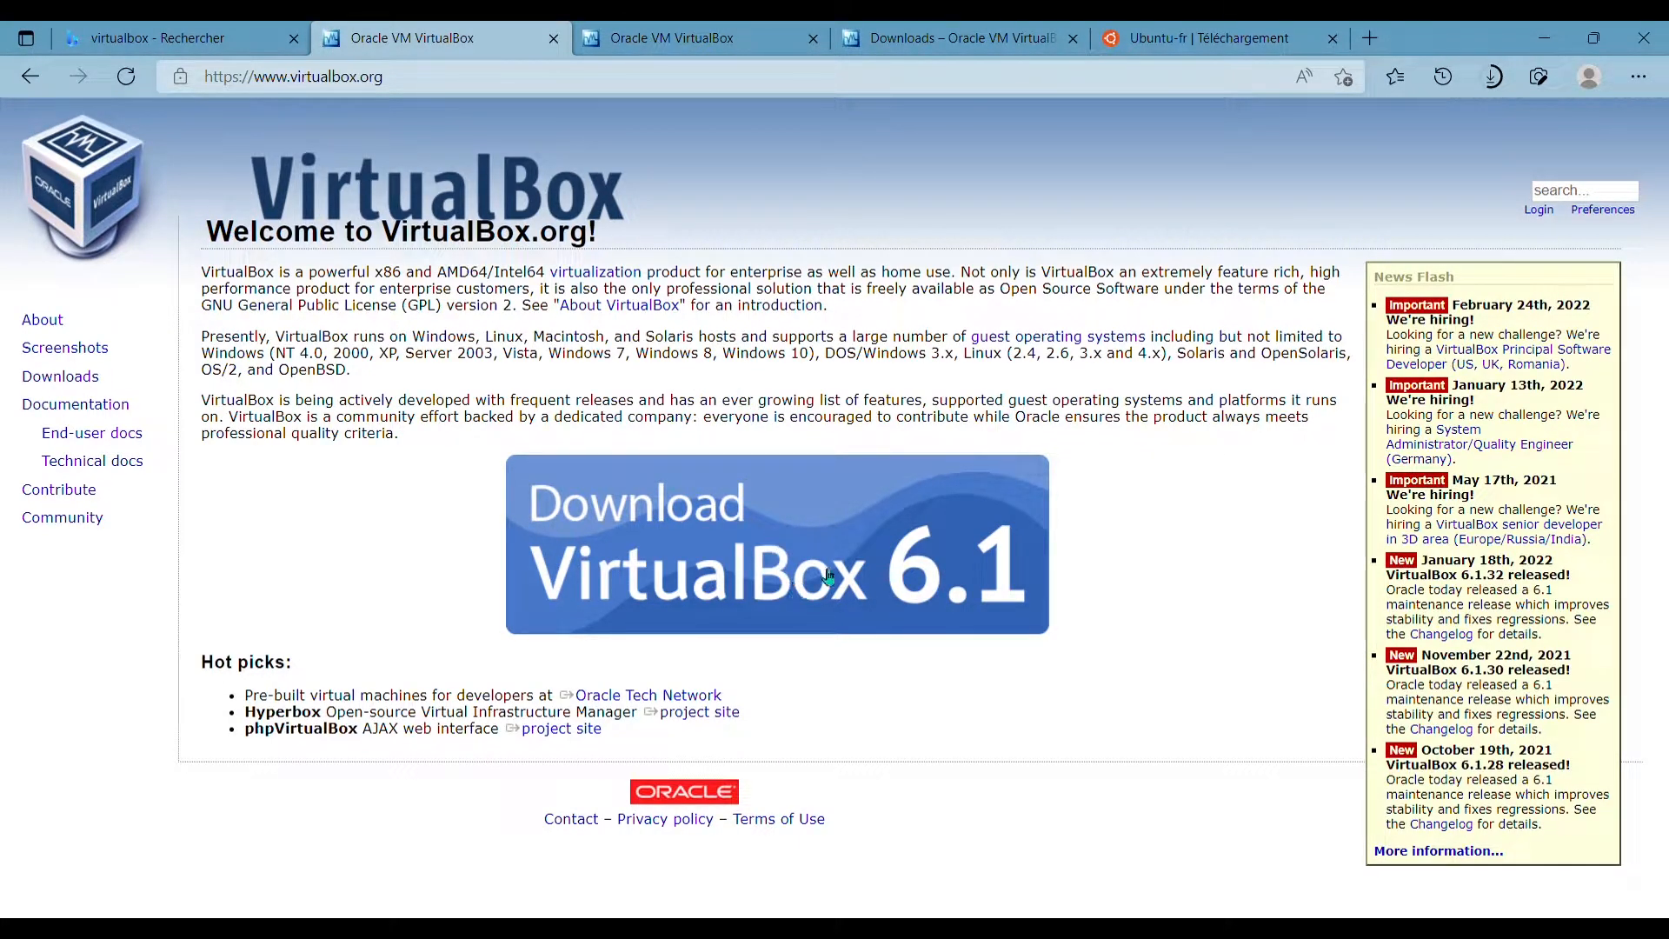
- Download the VirtualBox 6.1.32 installer for Windows hosts from virtualbox.org
left_click(817, 541)
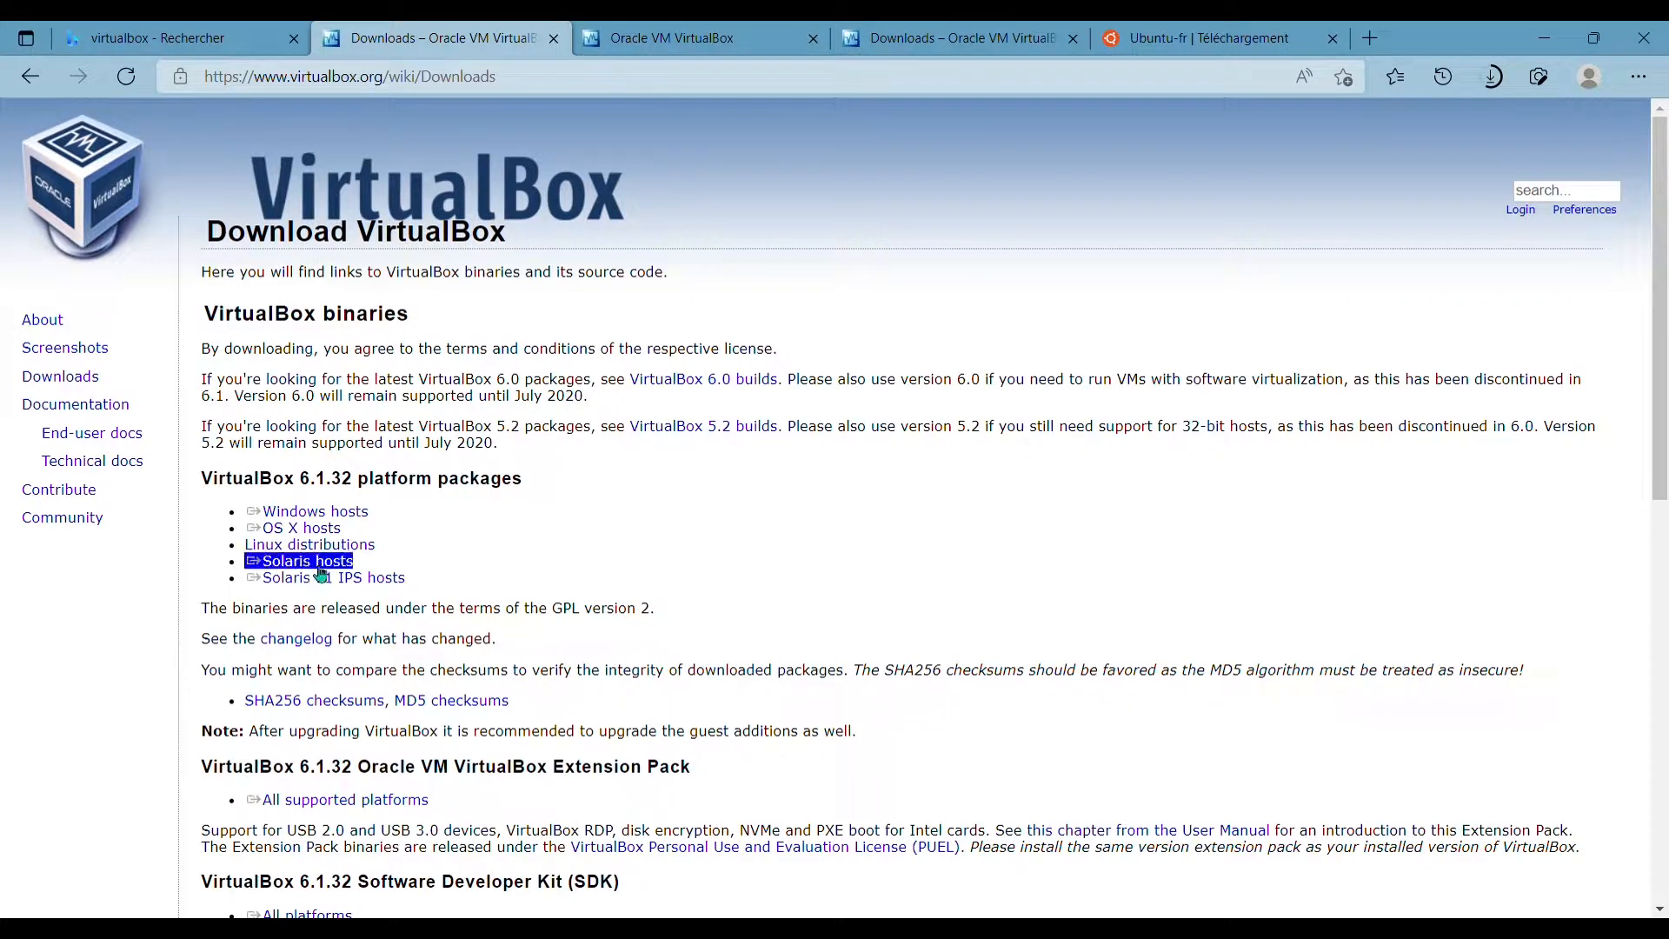
left_click(357, 514)
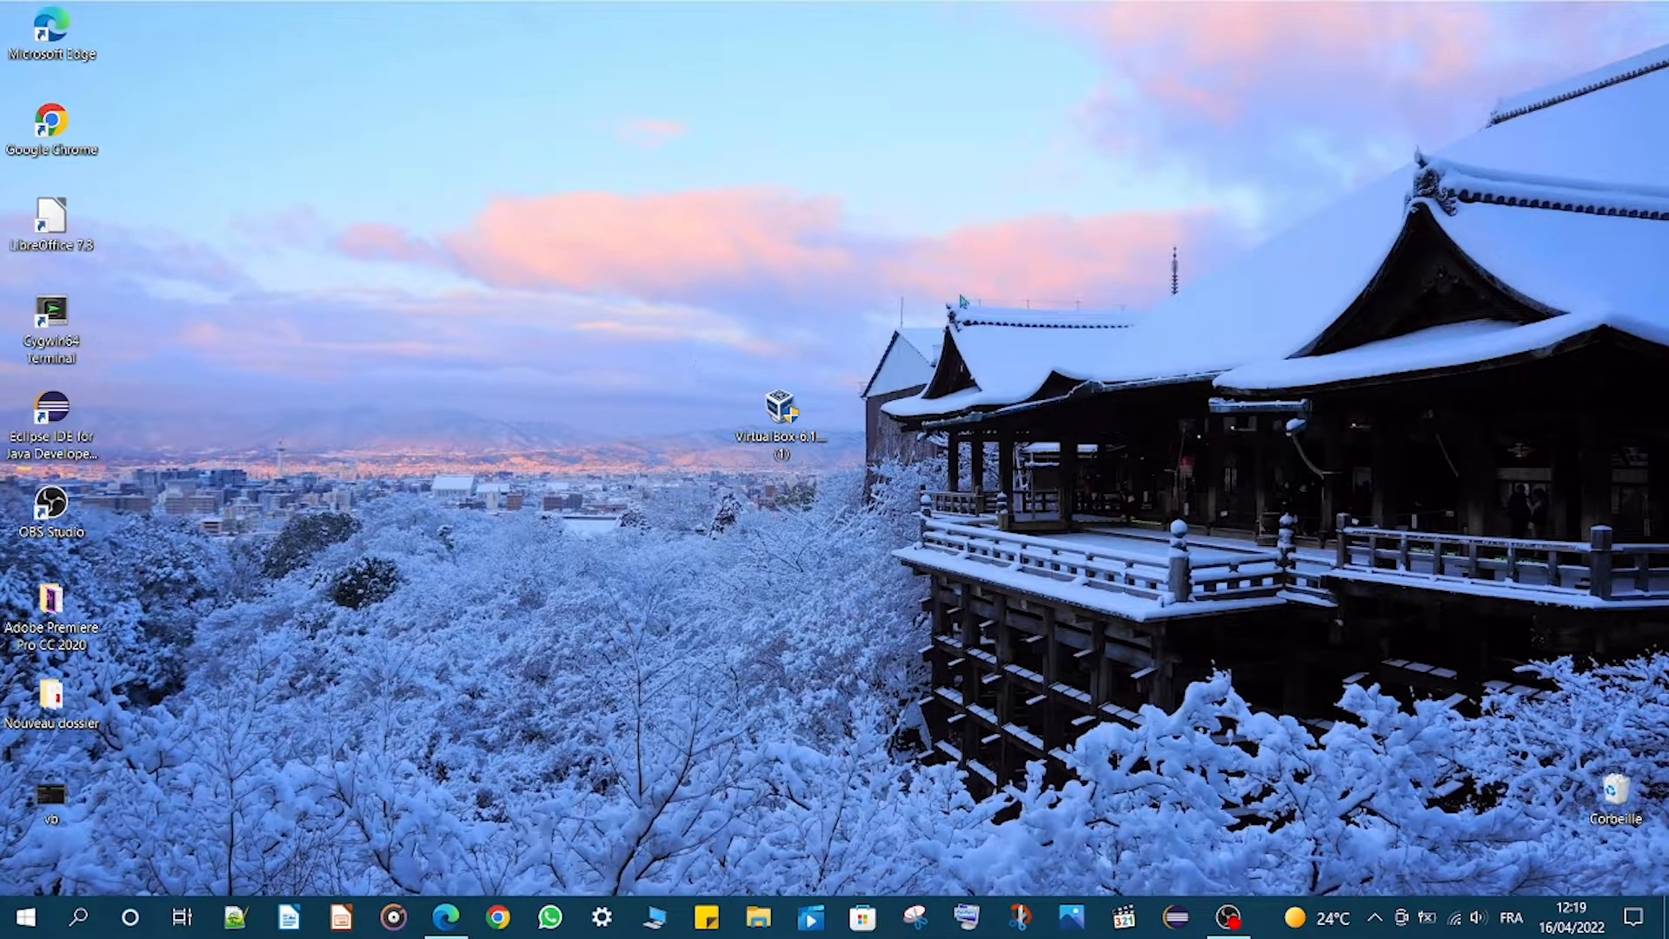
- Launch the downloaded VirtualBox installer from the desktop and advance past the welcome page
left_click(747, 437)
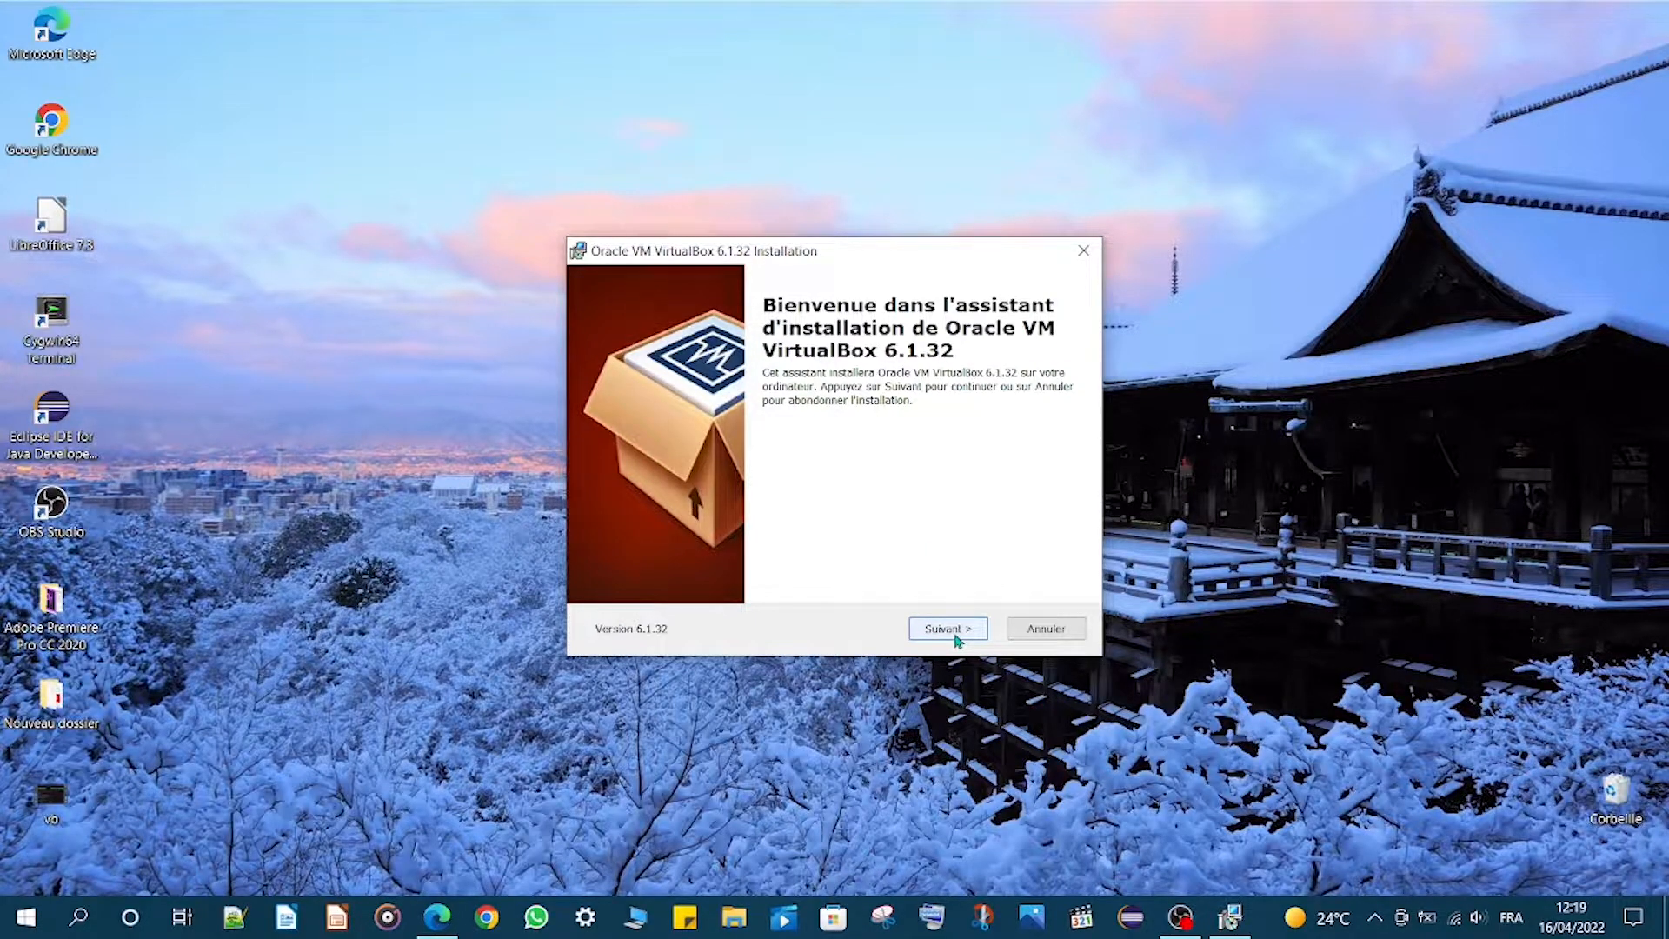
left_click(955, 634)
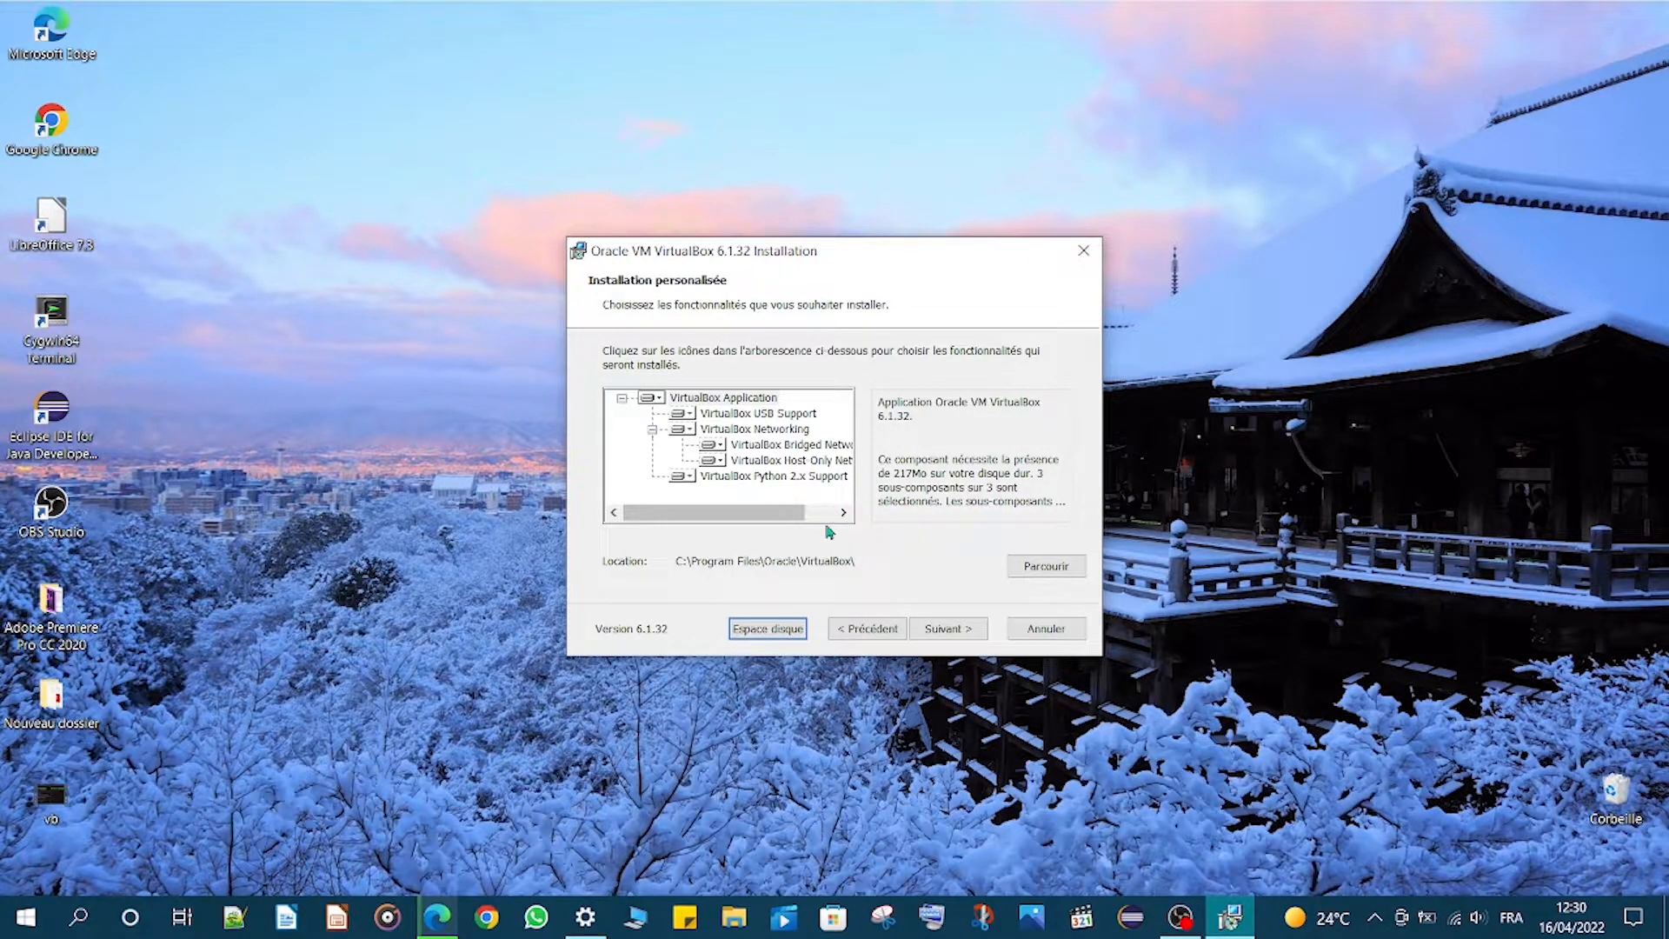
- Review the required disk space and the installation folder without changing them
left_click(778, 629)
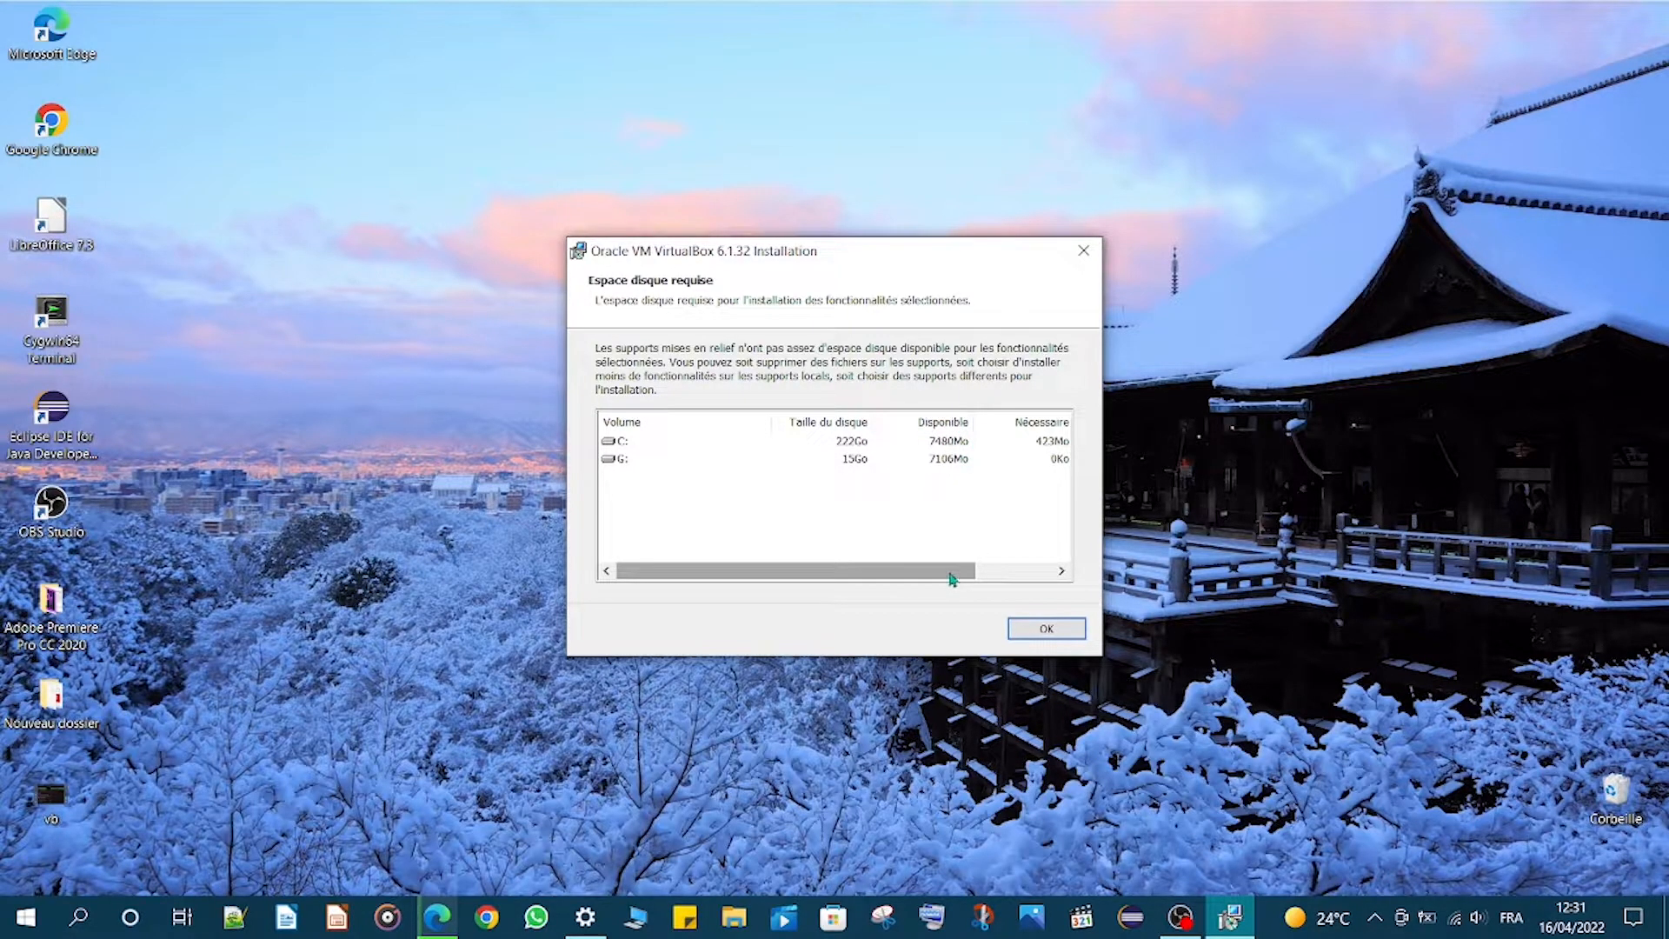
left_click(1044, 628)
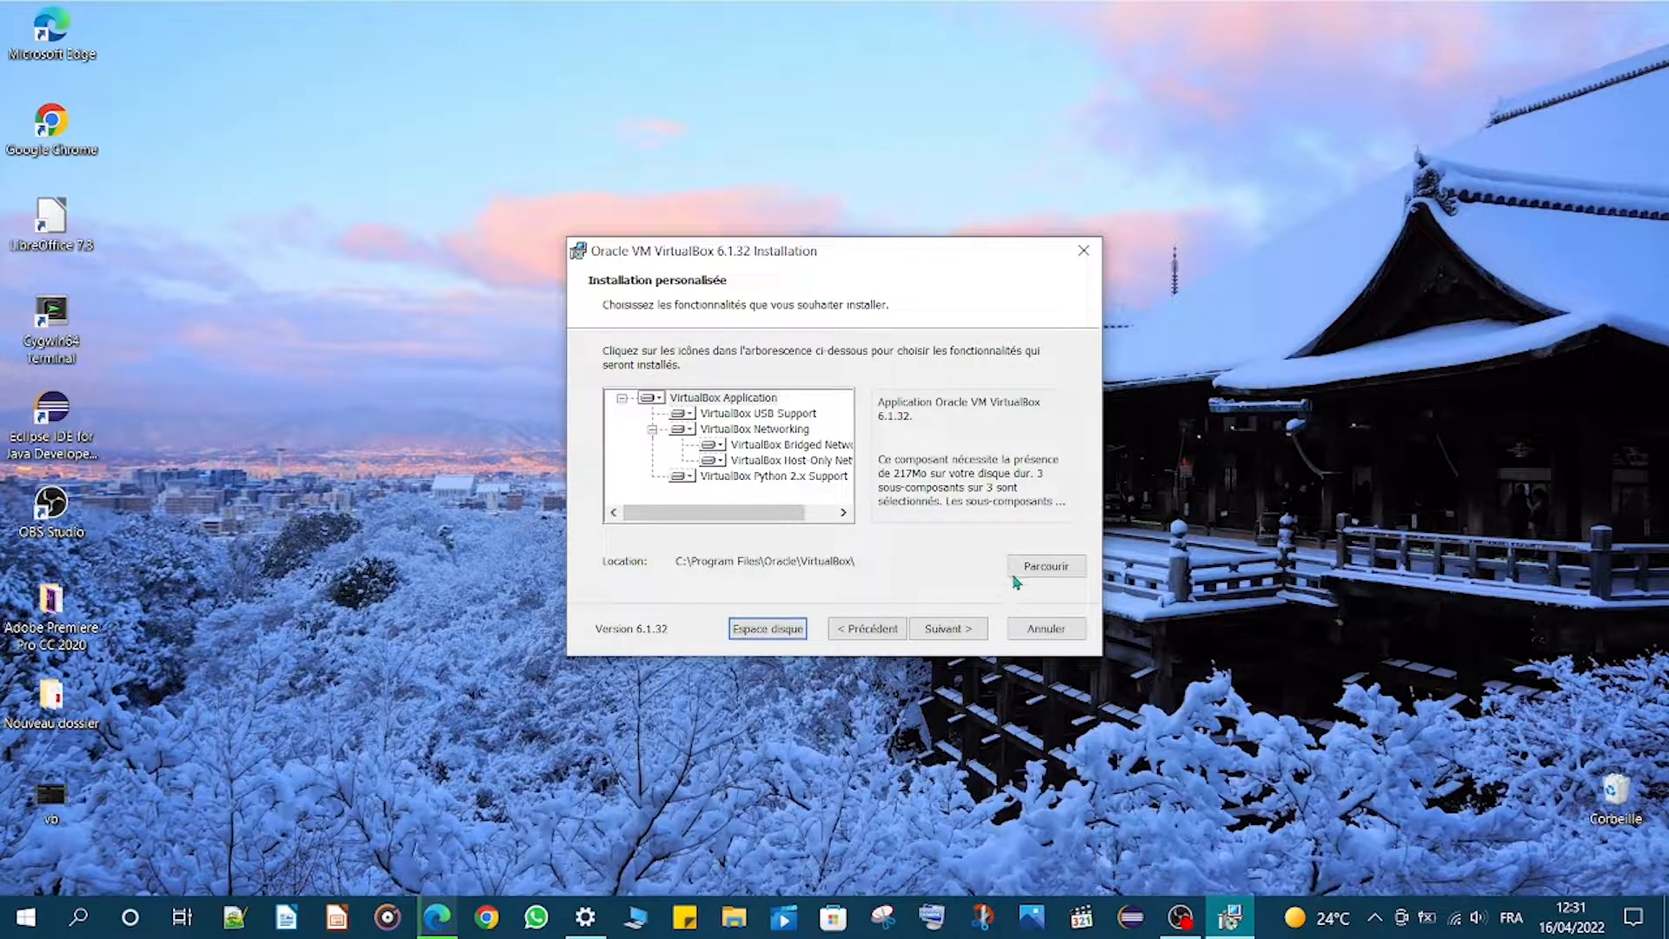
left_click(1034, 570)
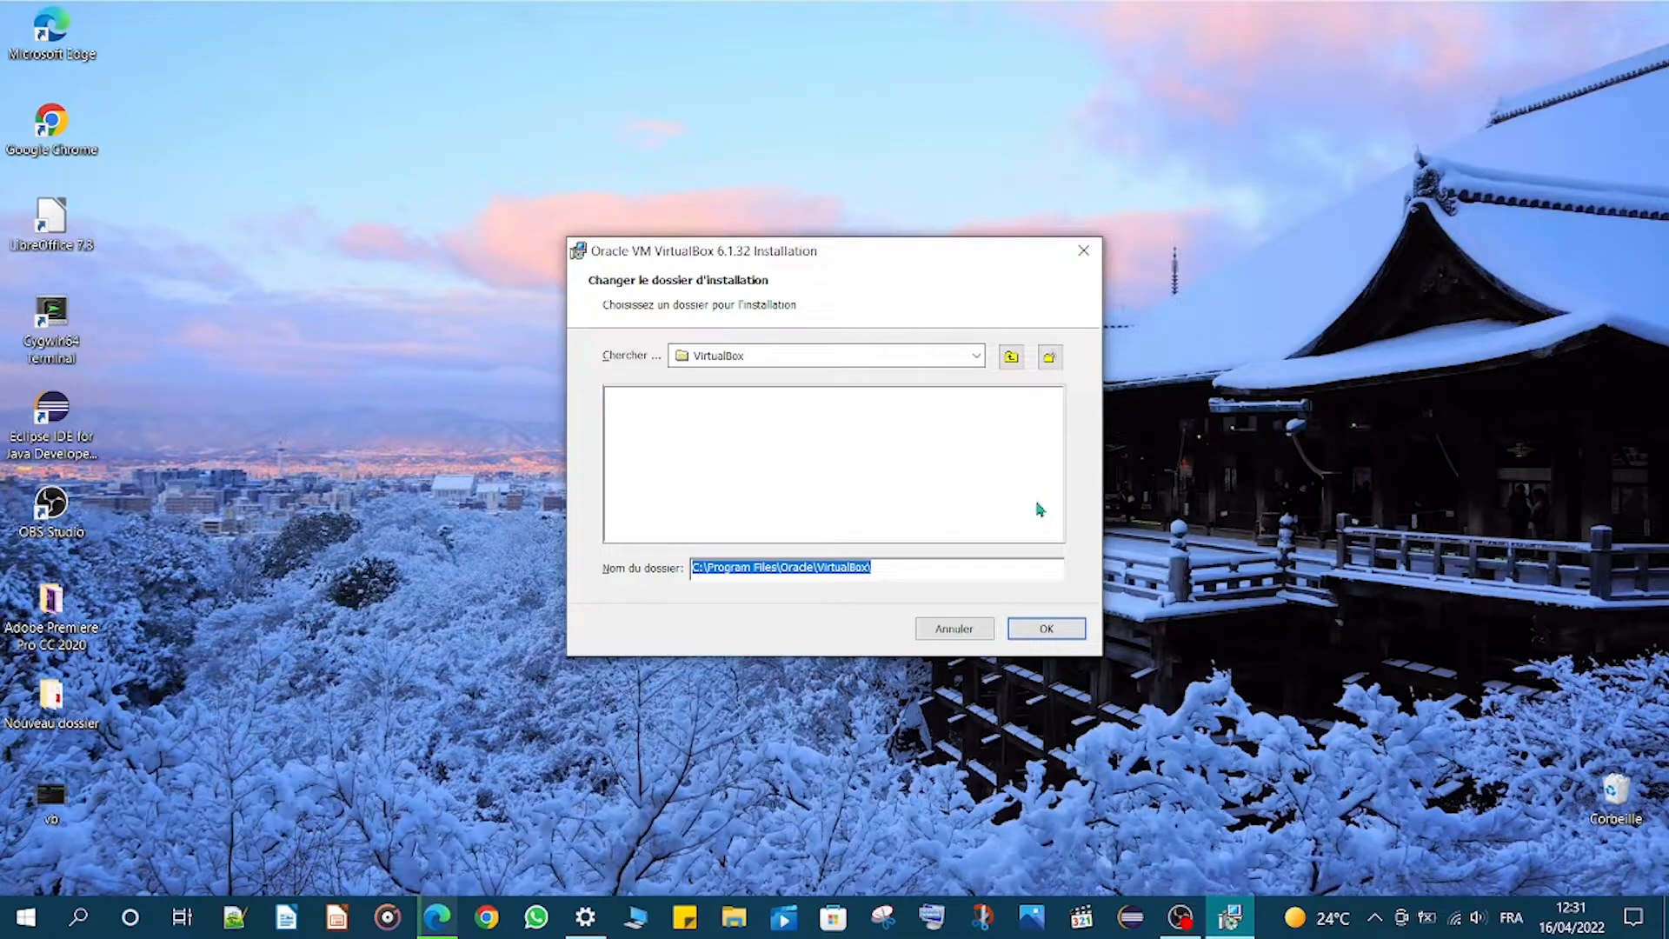
left_click(976, 631)
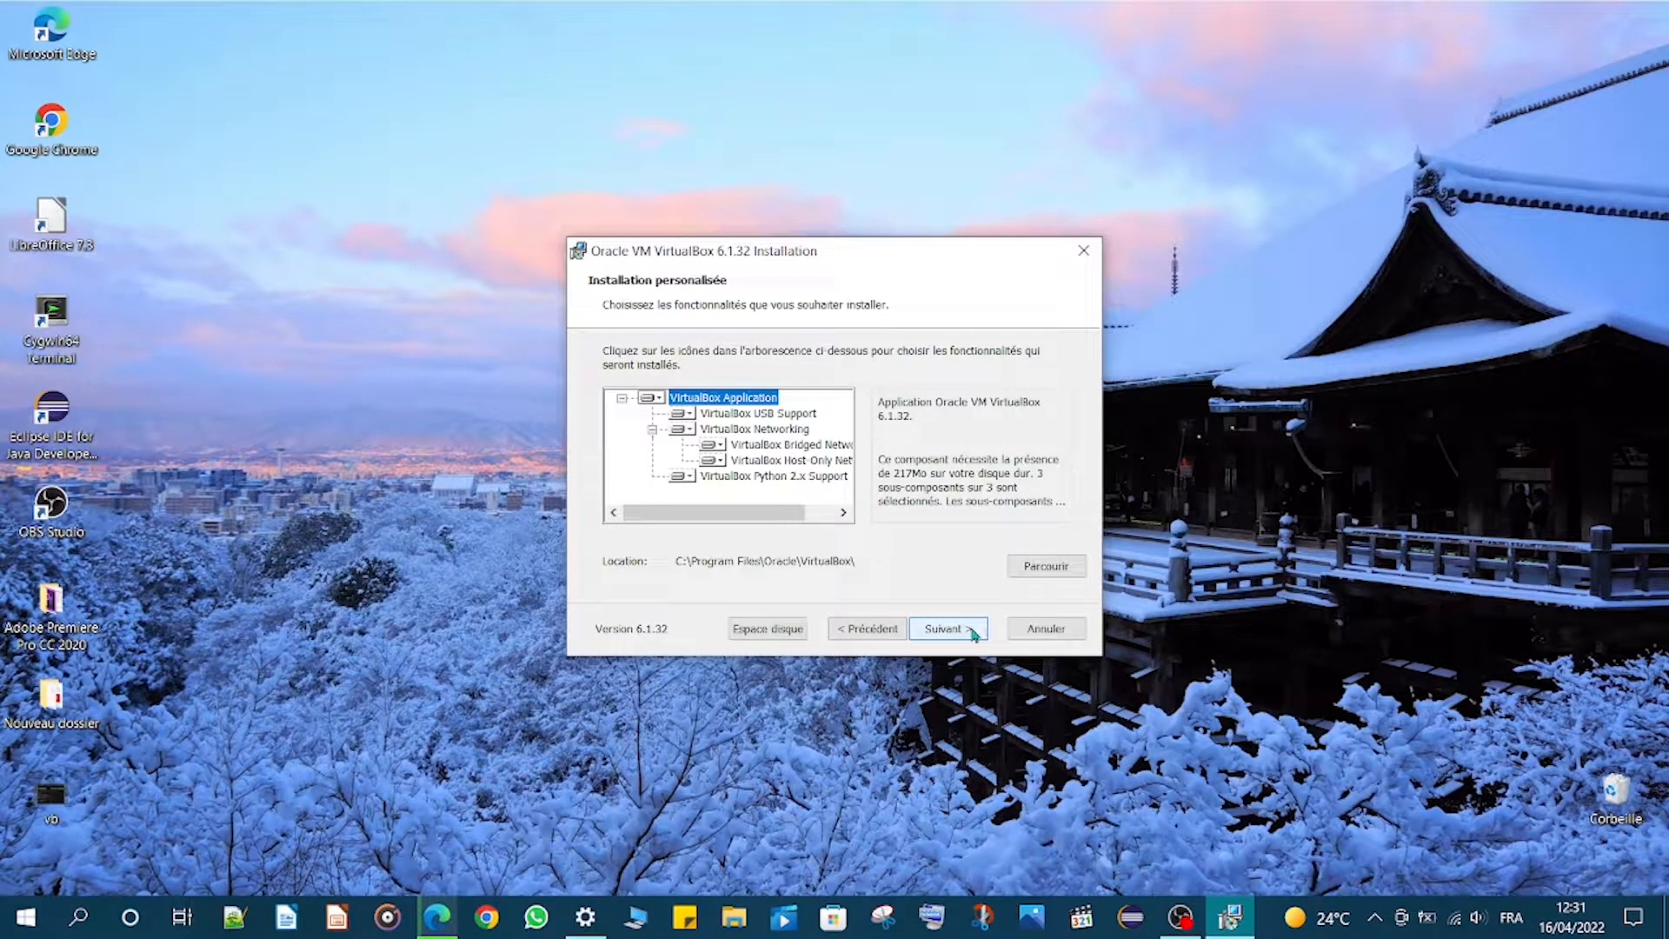
- Keep the default features and shortcut options and accept the network interfaces warning
left_click(973, 631)
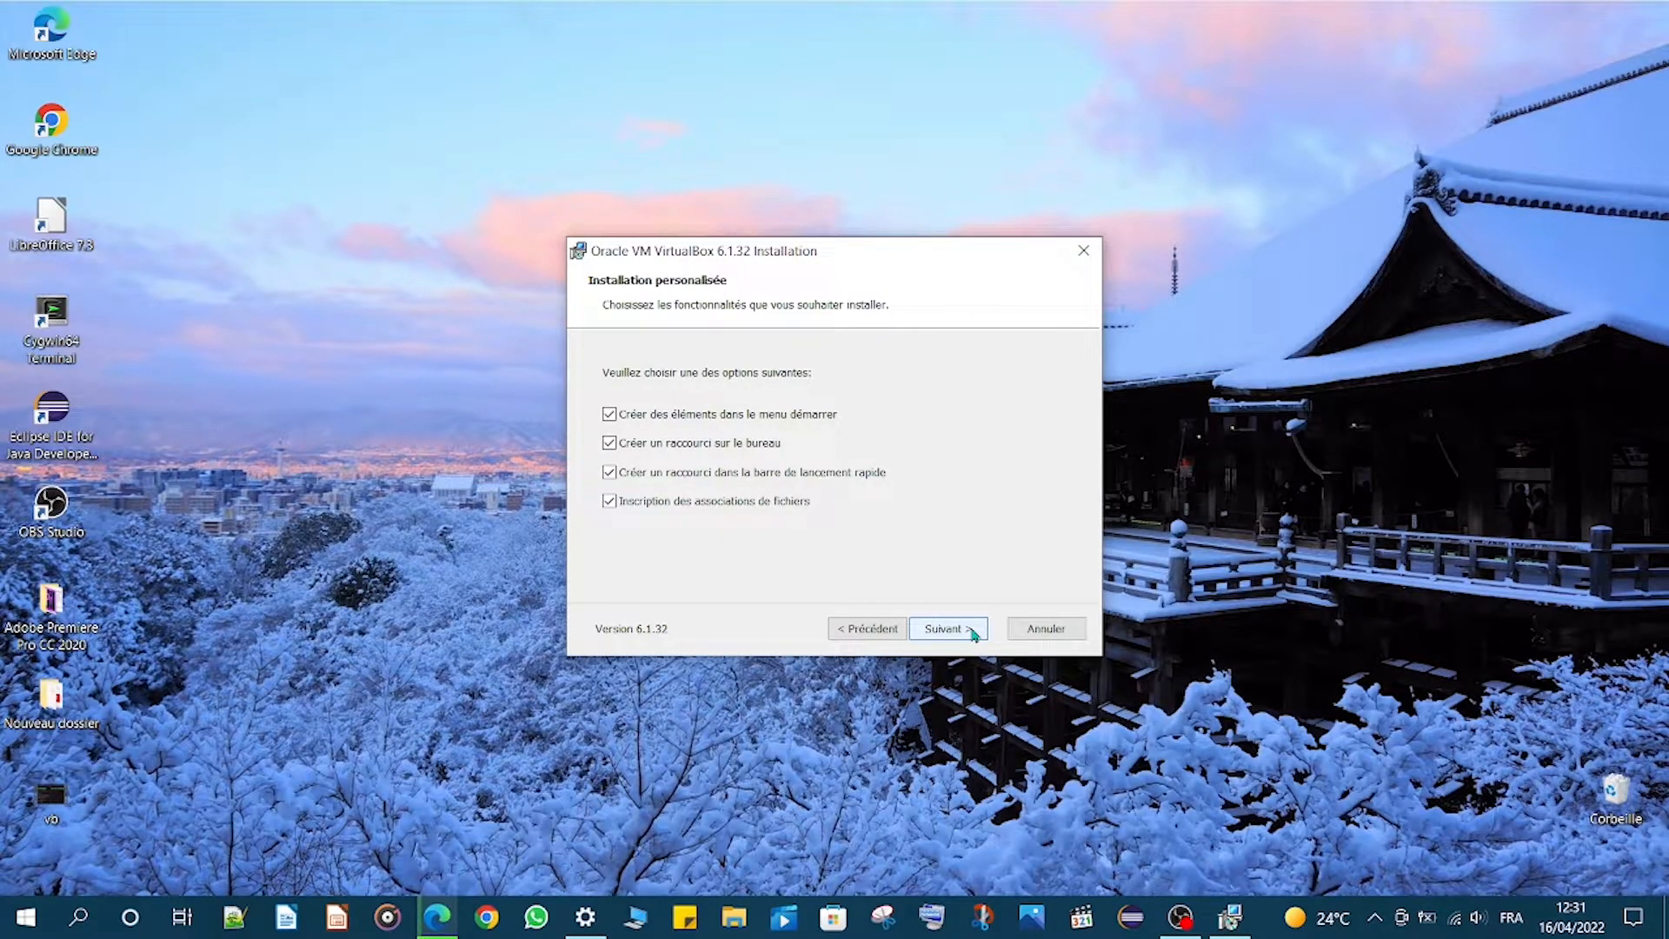
left_click(947, 629)
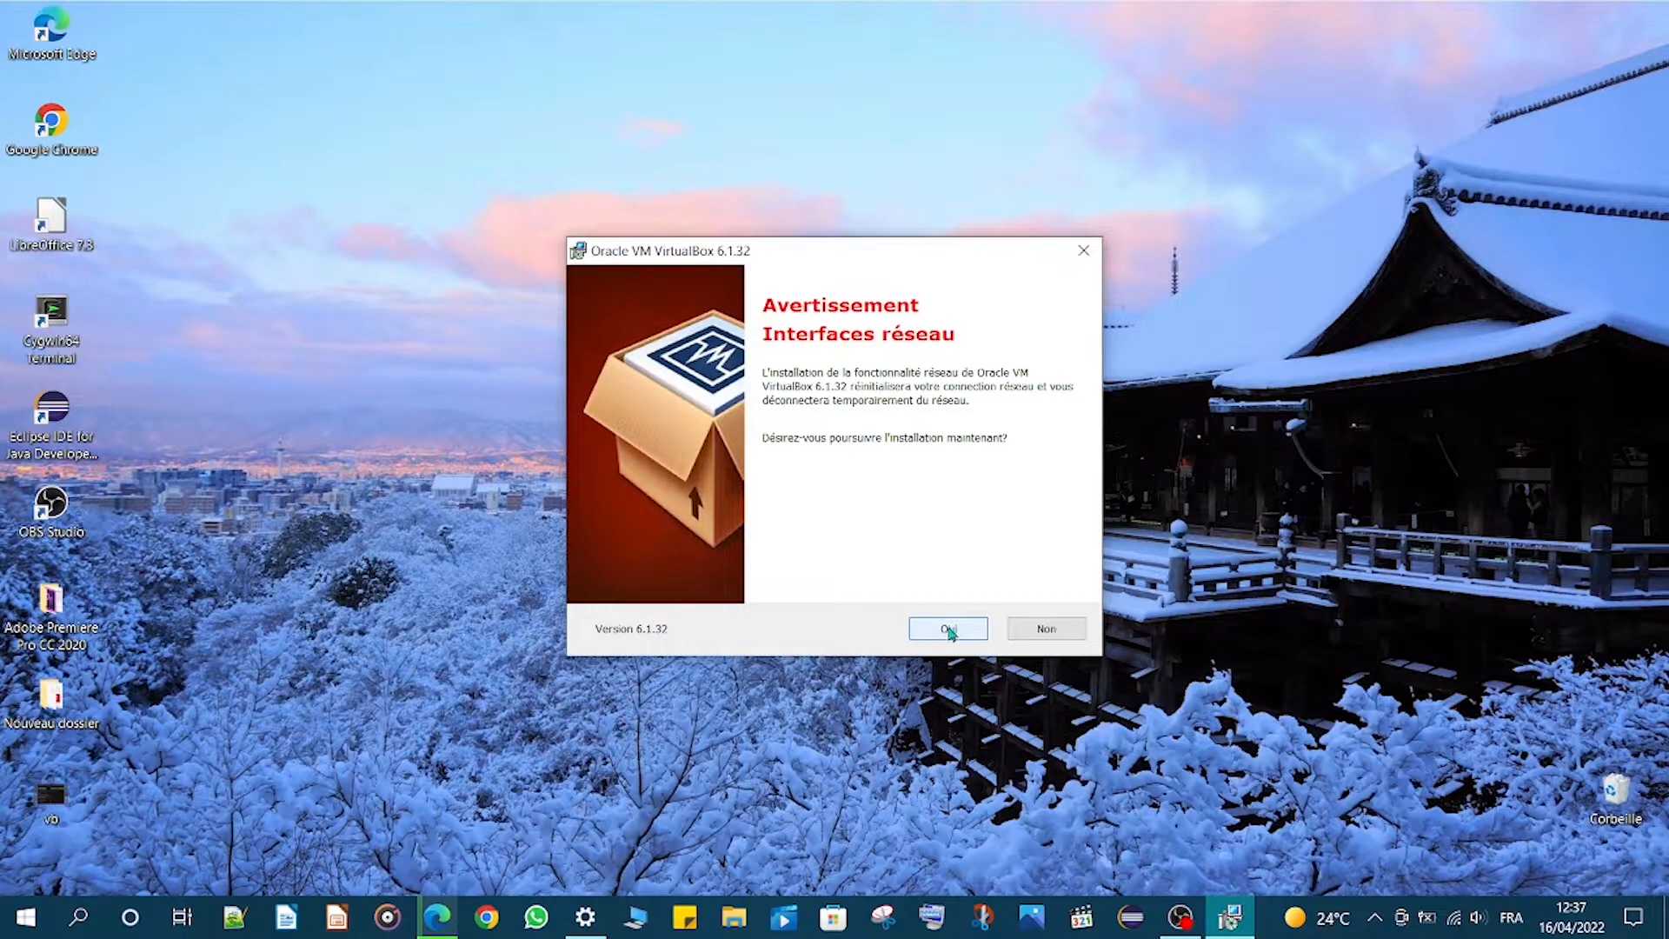
left_click(949, 629)
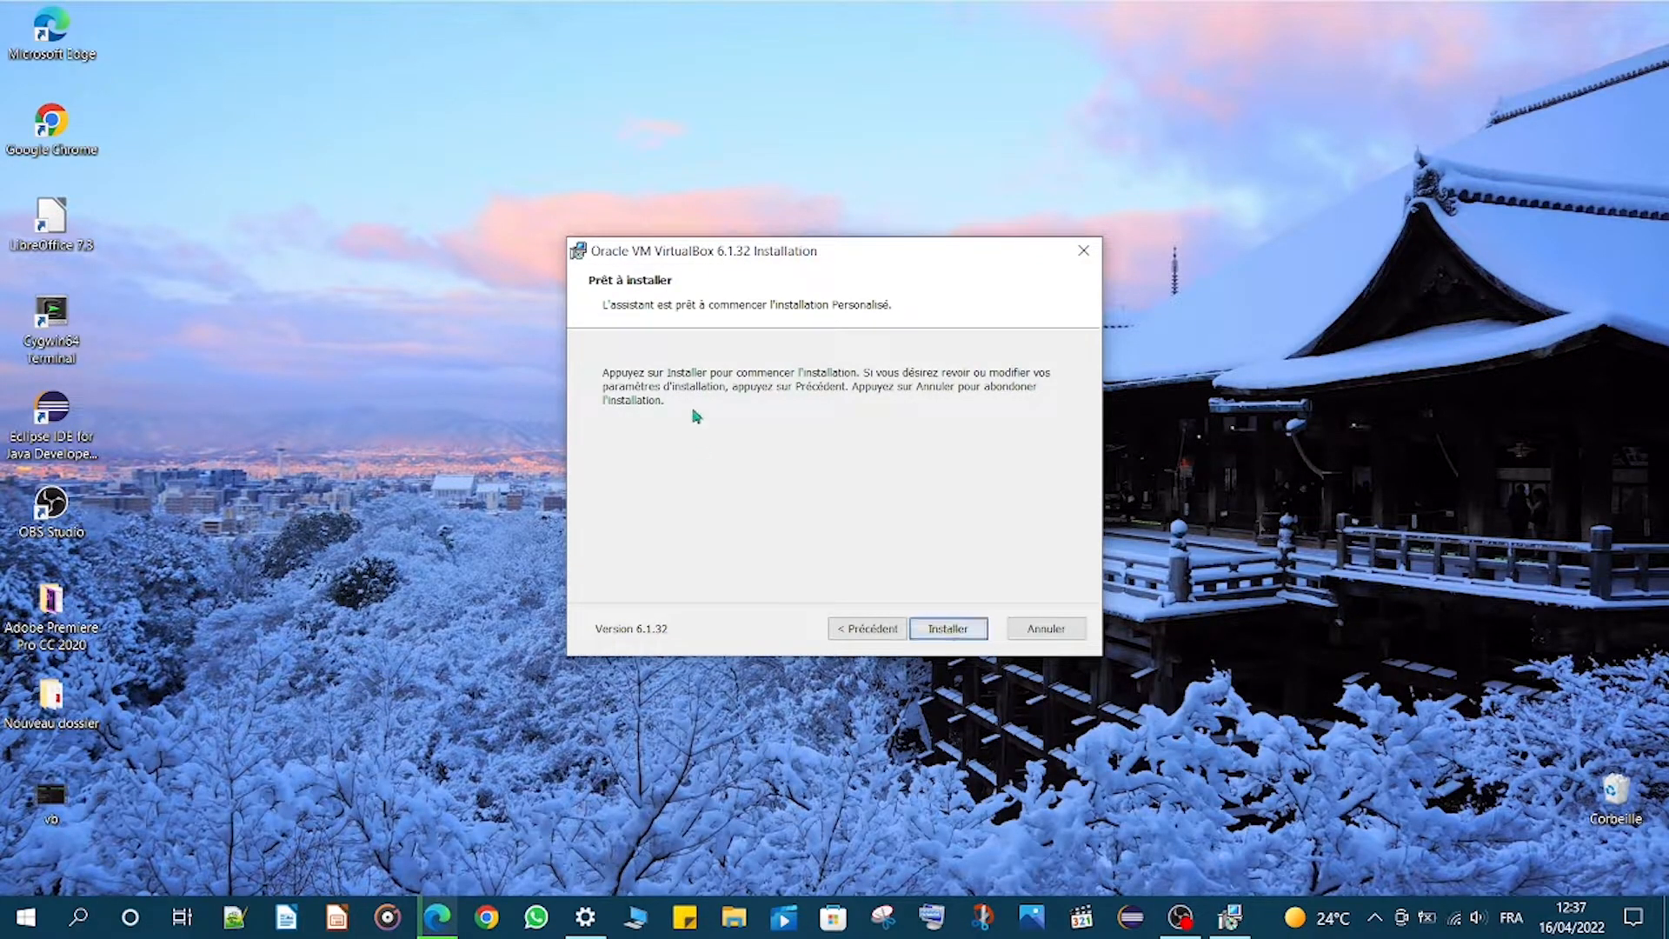
- Install VirtualBox and close the completed setup wizard
left_click(965, 628)
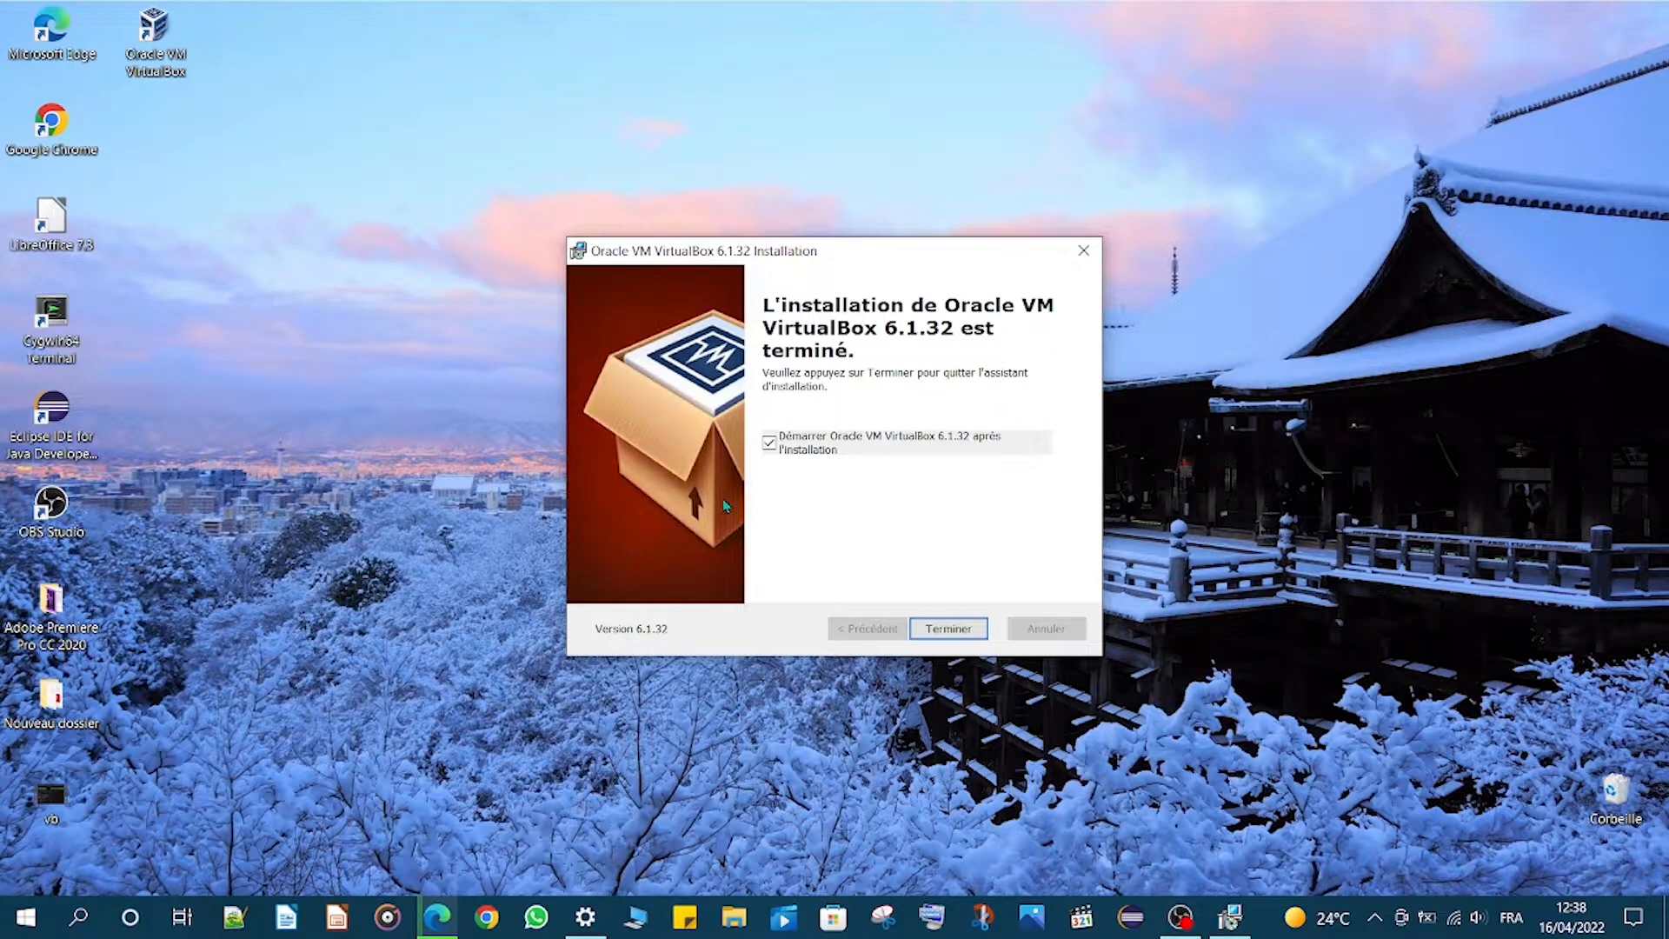
left_click(961, 630)
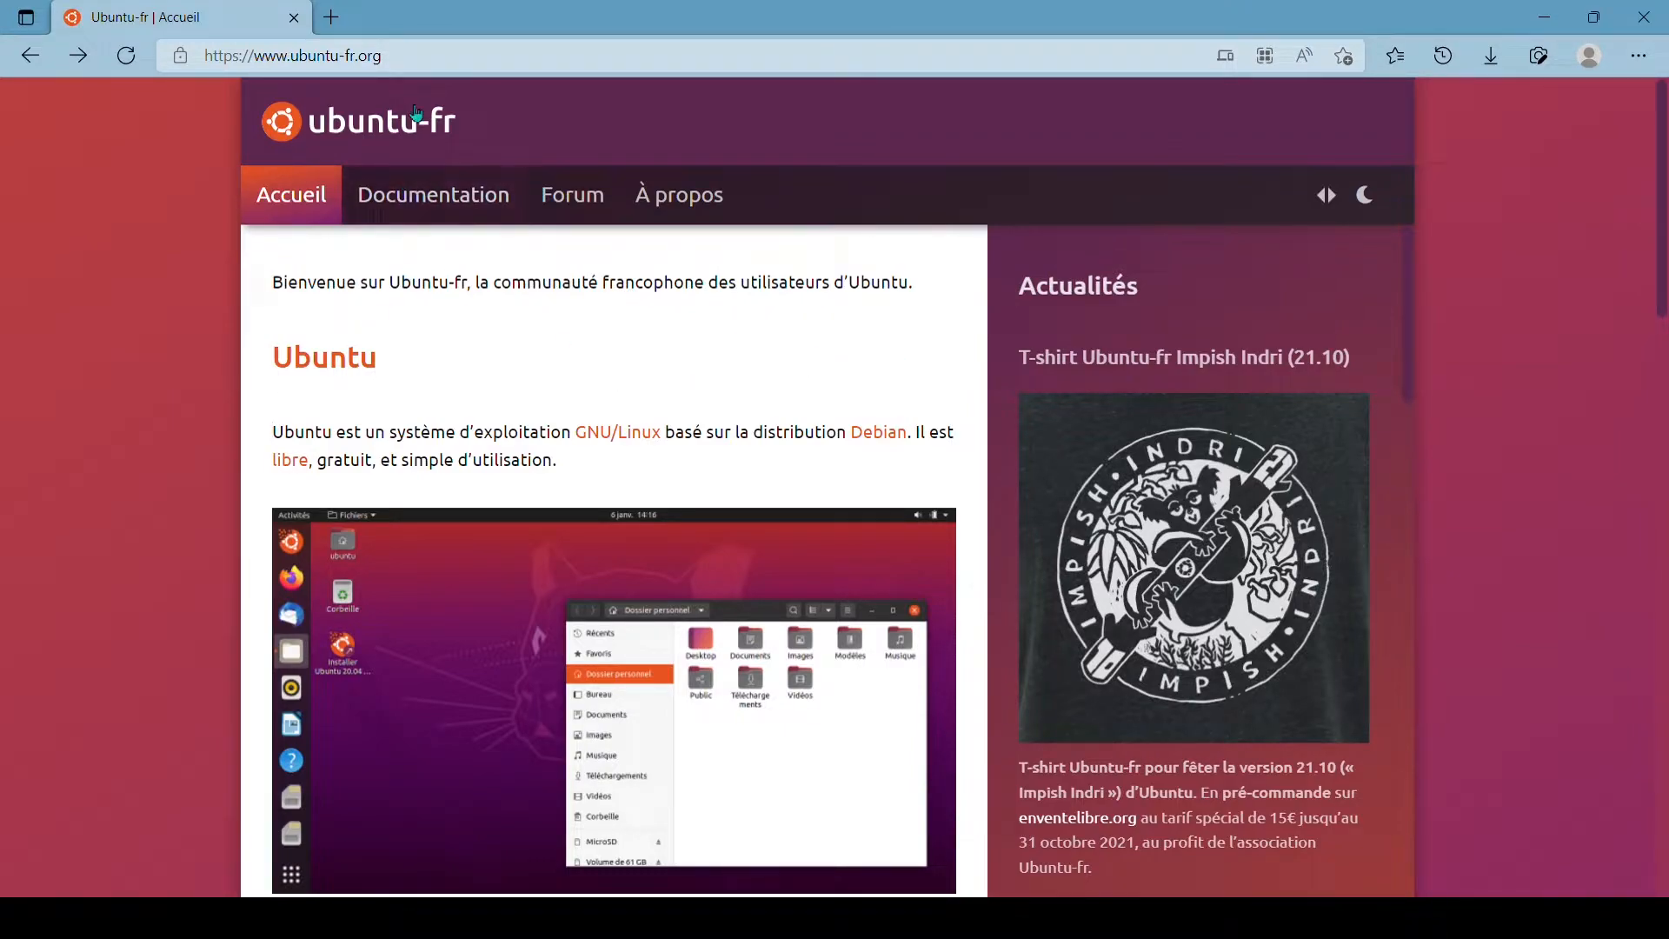
left_click_drag(413, 76, 208, 73)
left_click(429, 350)
left_click_drag(429, 350, 483, 101)
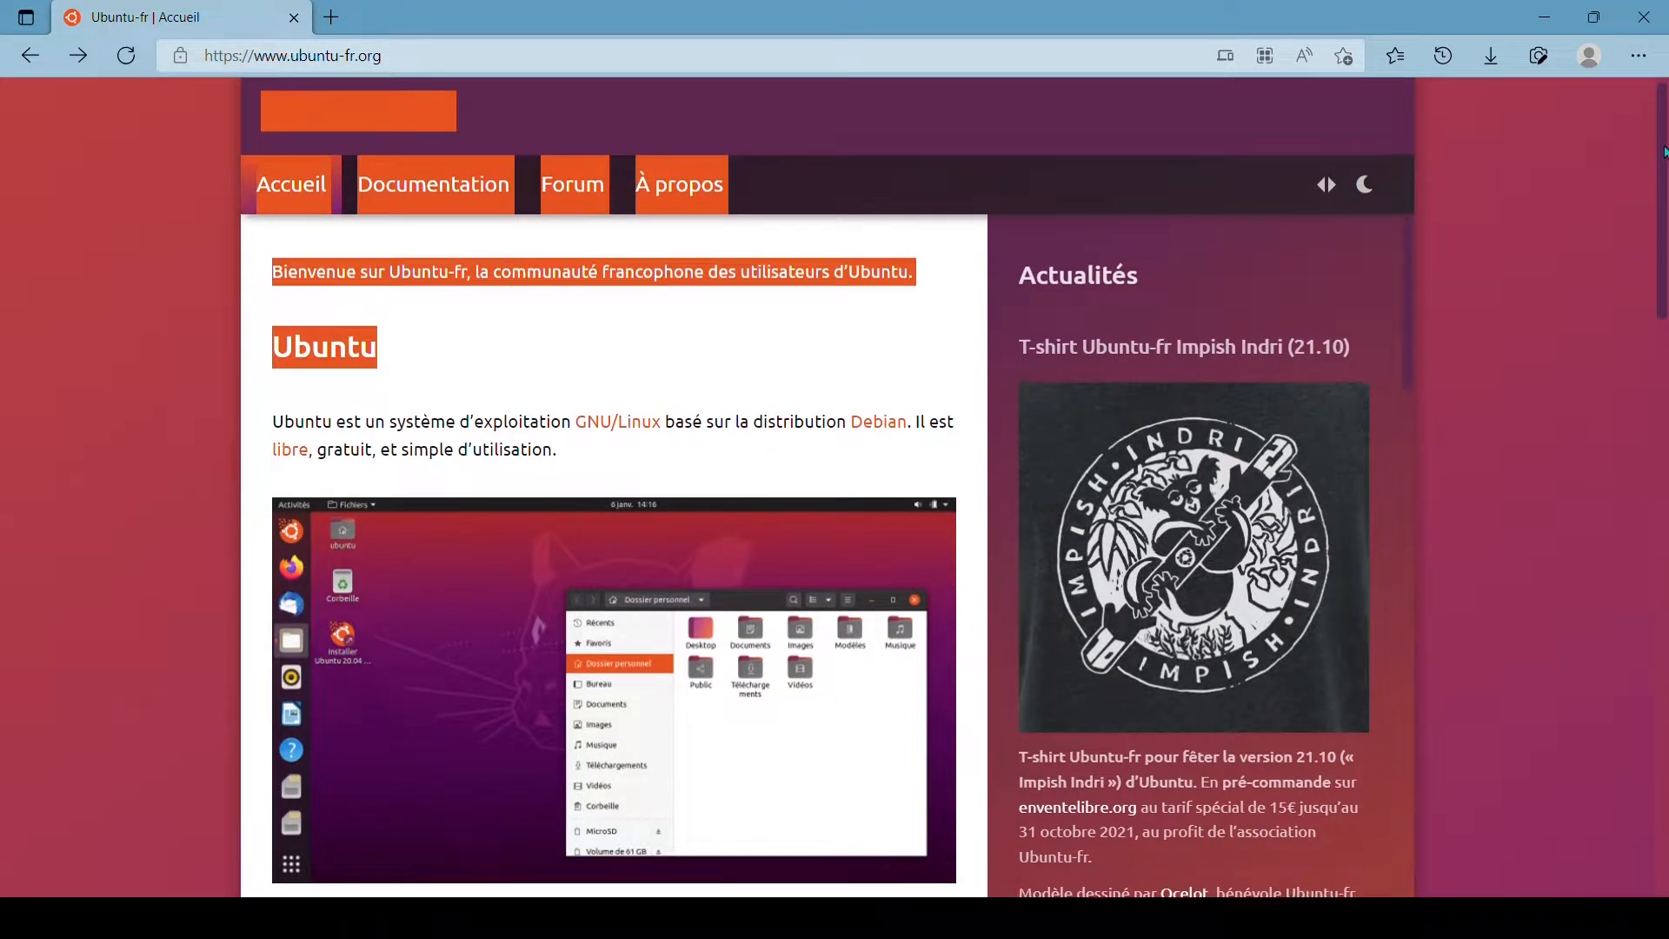
- Download the latest Ubuntu LTS version from the ubuntu-fr download page
left_click_drag(1662, 170, 1662, 339)
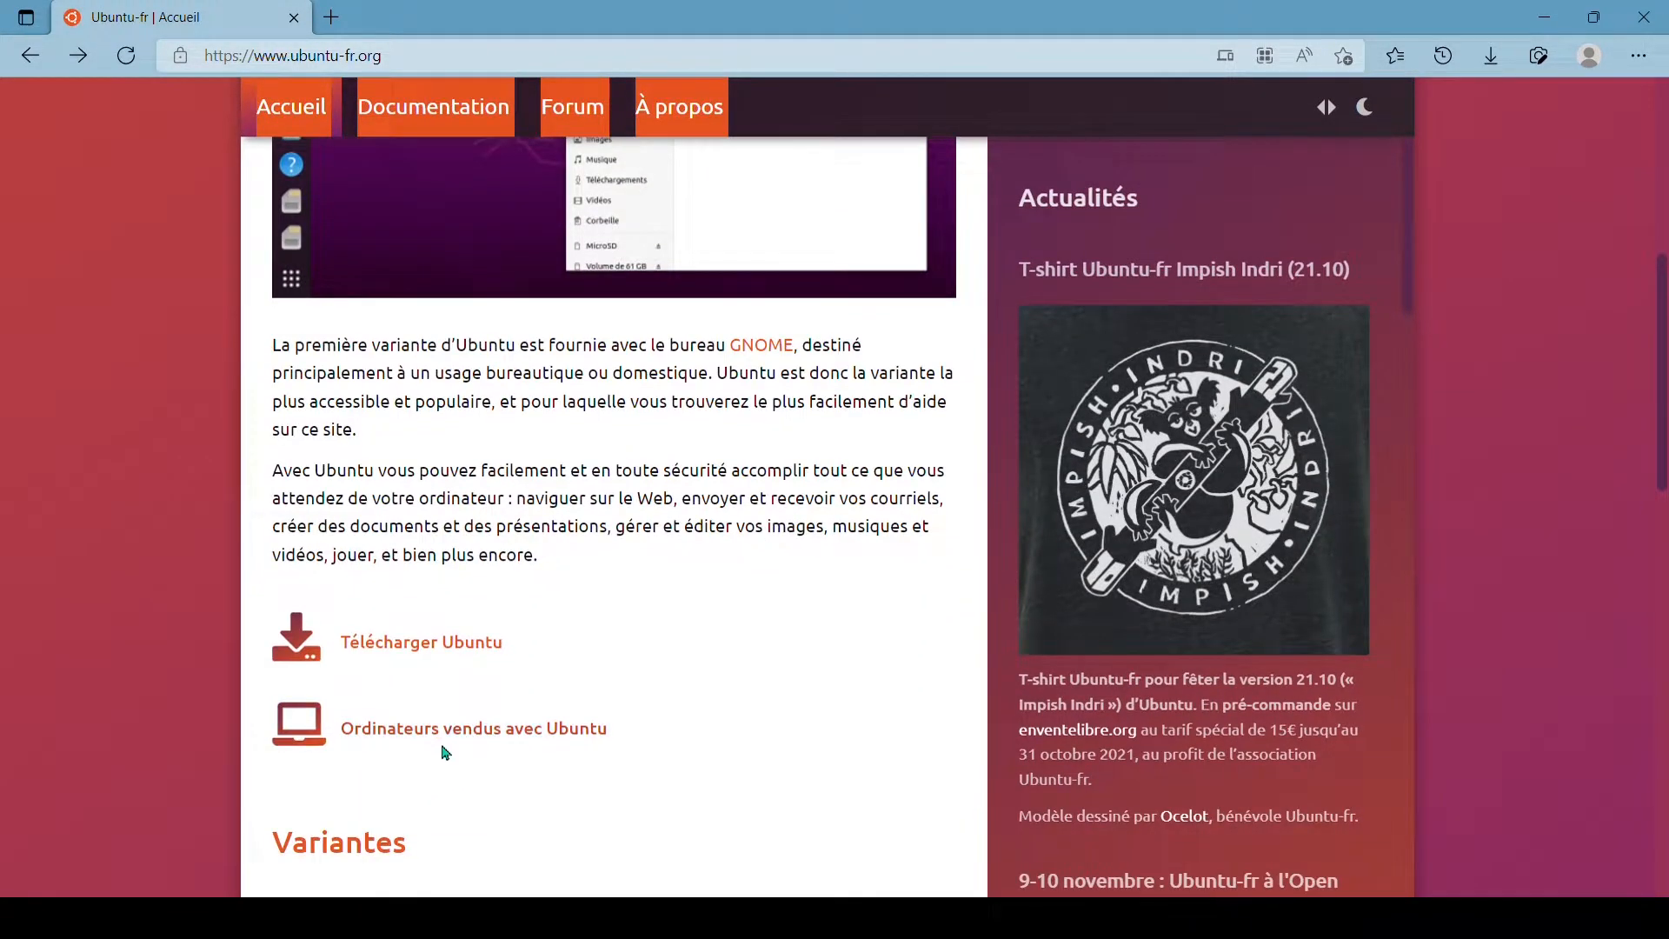
left_click(426, 656)
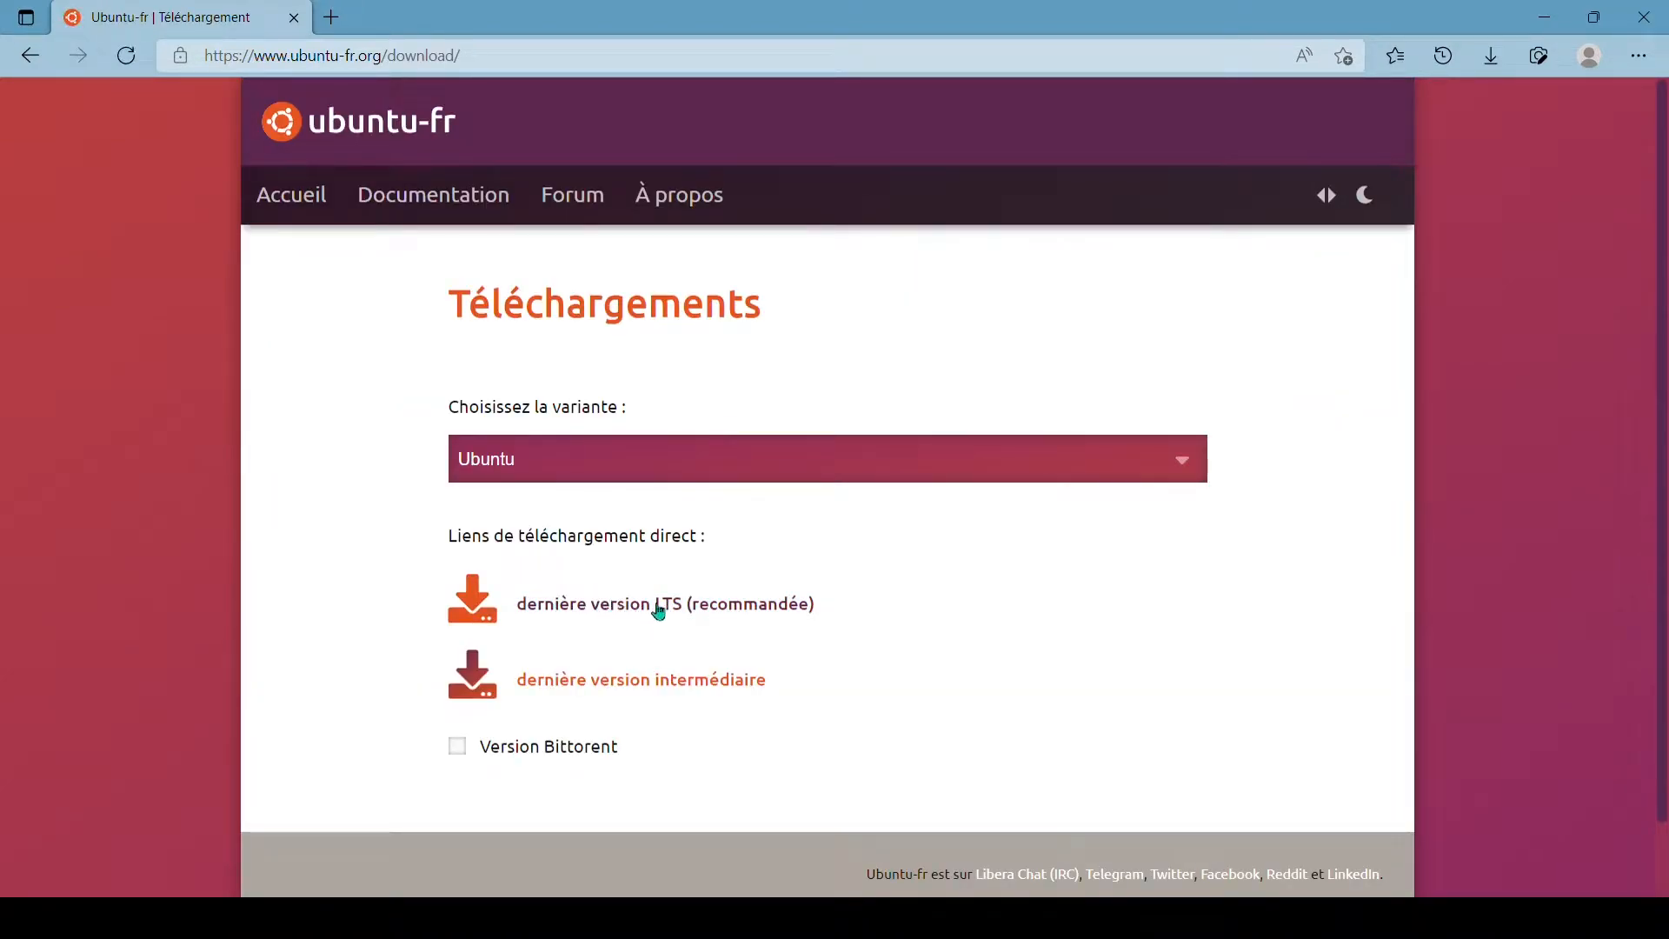
left_click(681, 604)
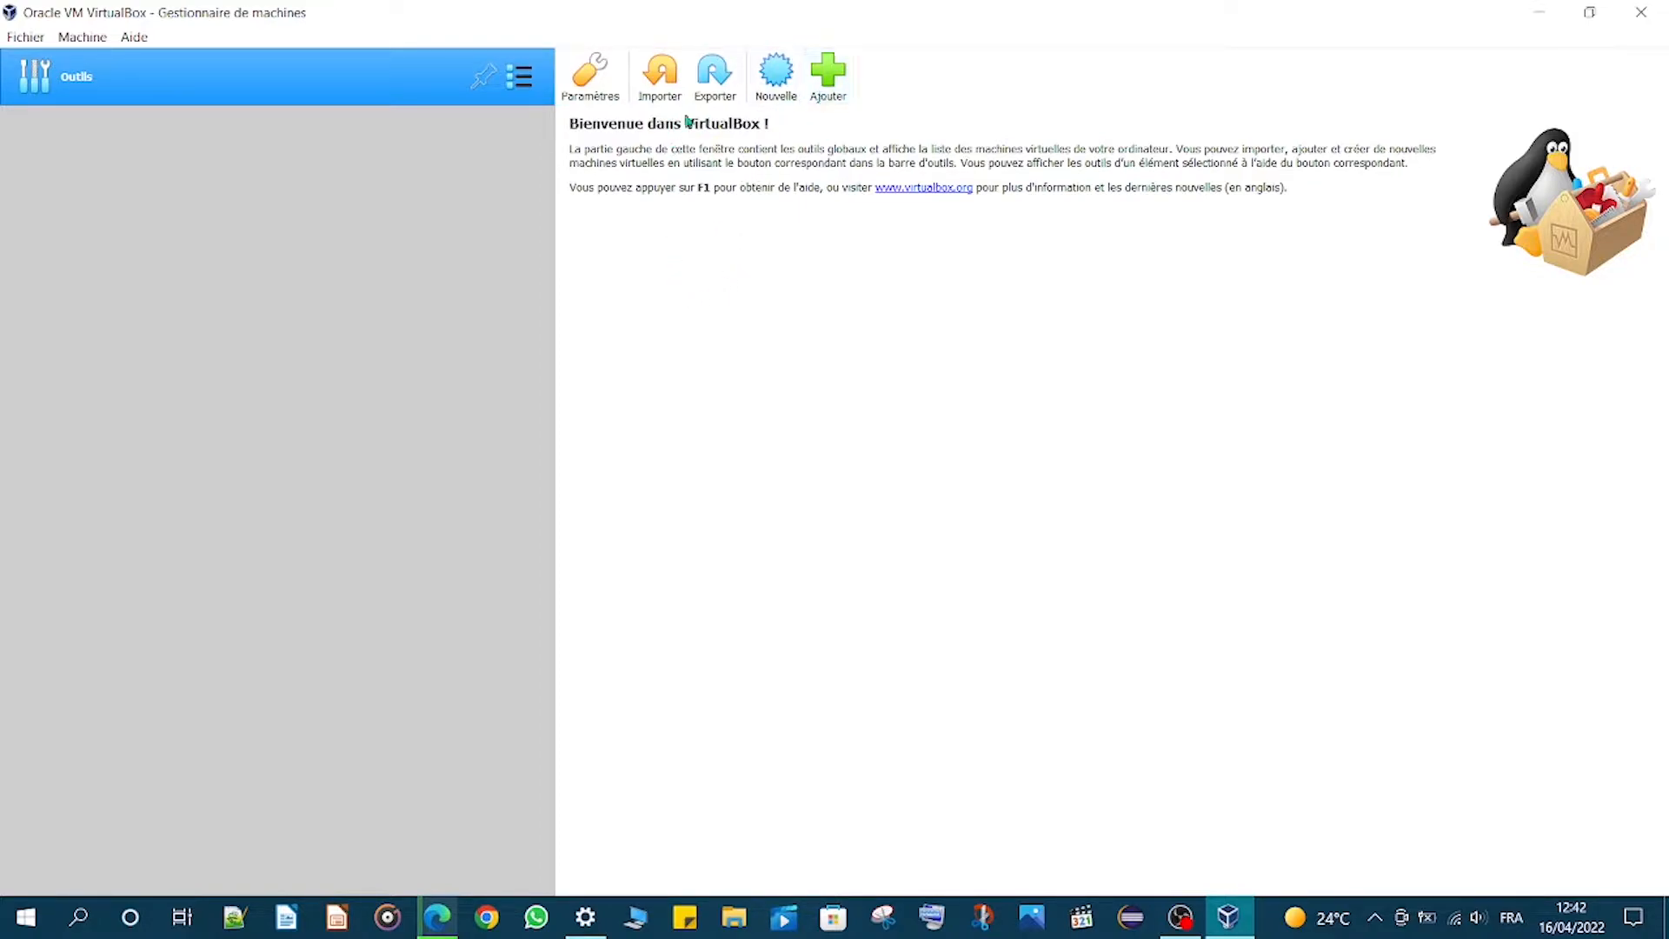
- Examine the Import, Export and Add dialogs of the VirtualBox manager without using them
left_click(662, 81)
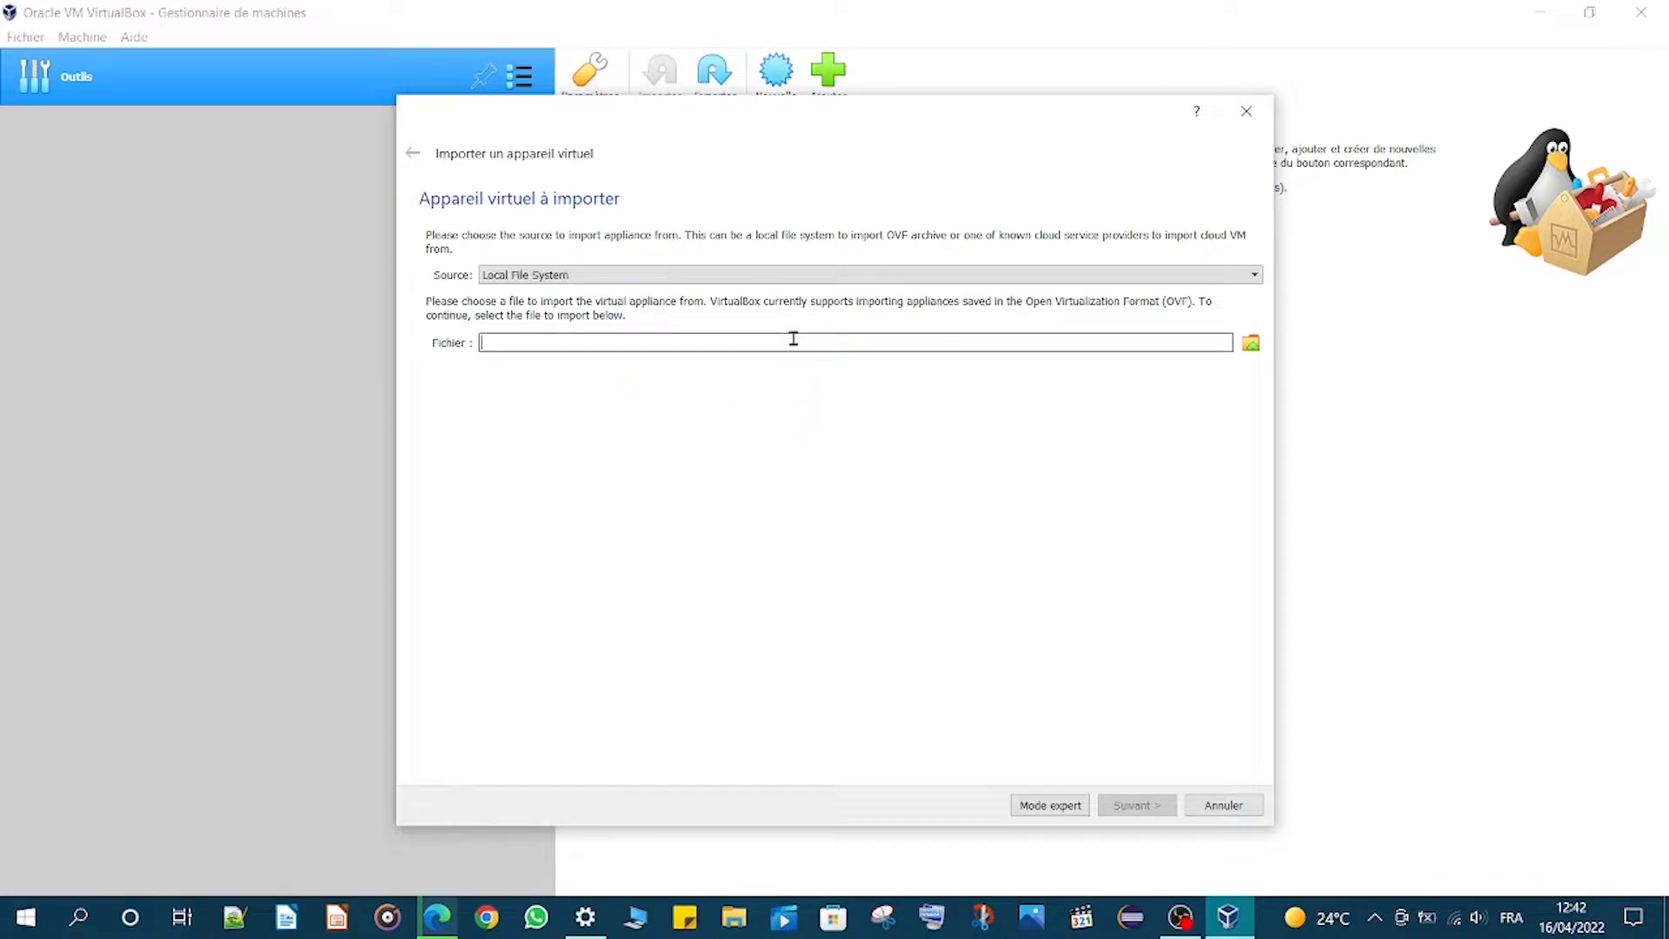
left_click(1246, 111)
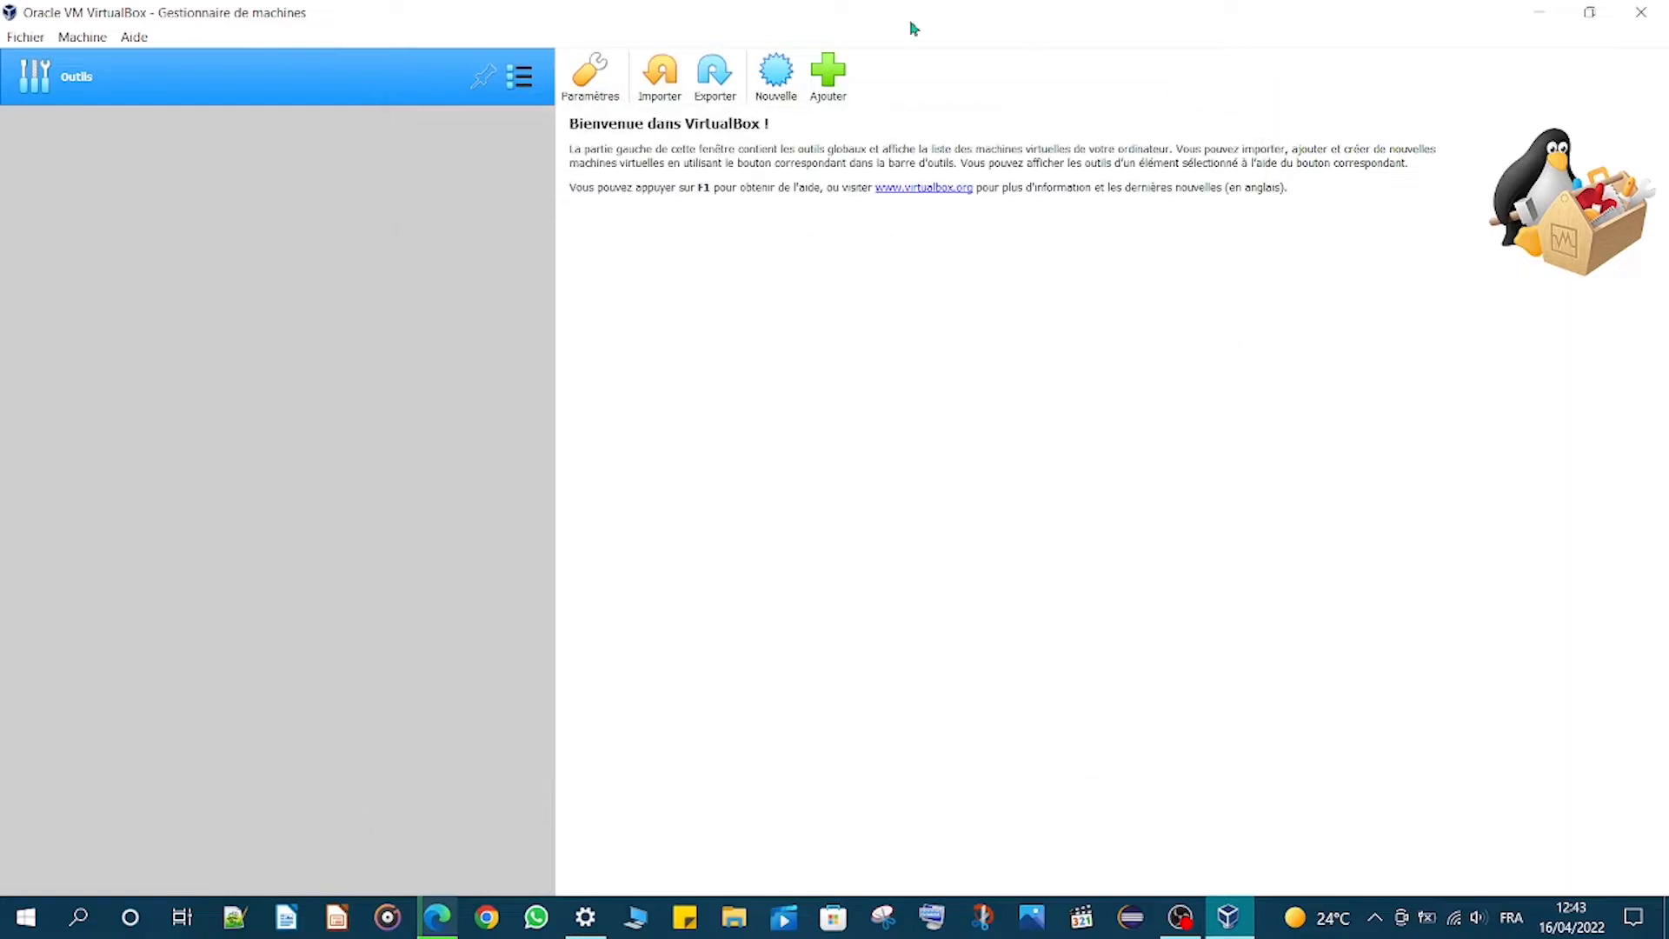
left_click(701, 86)
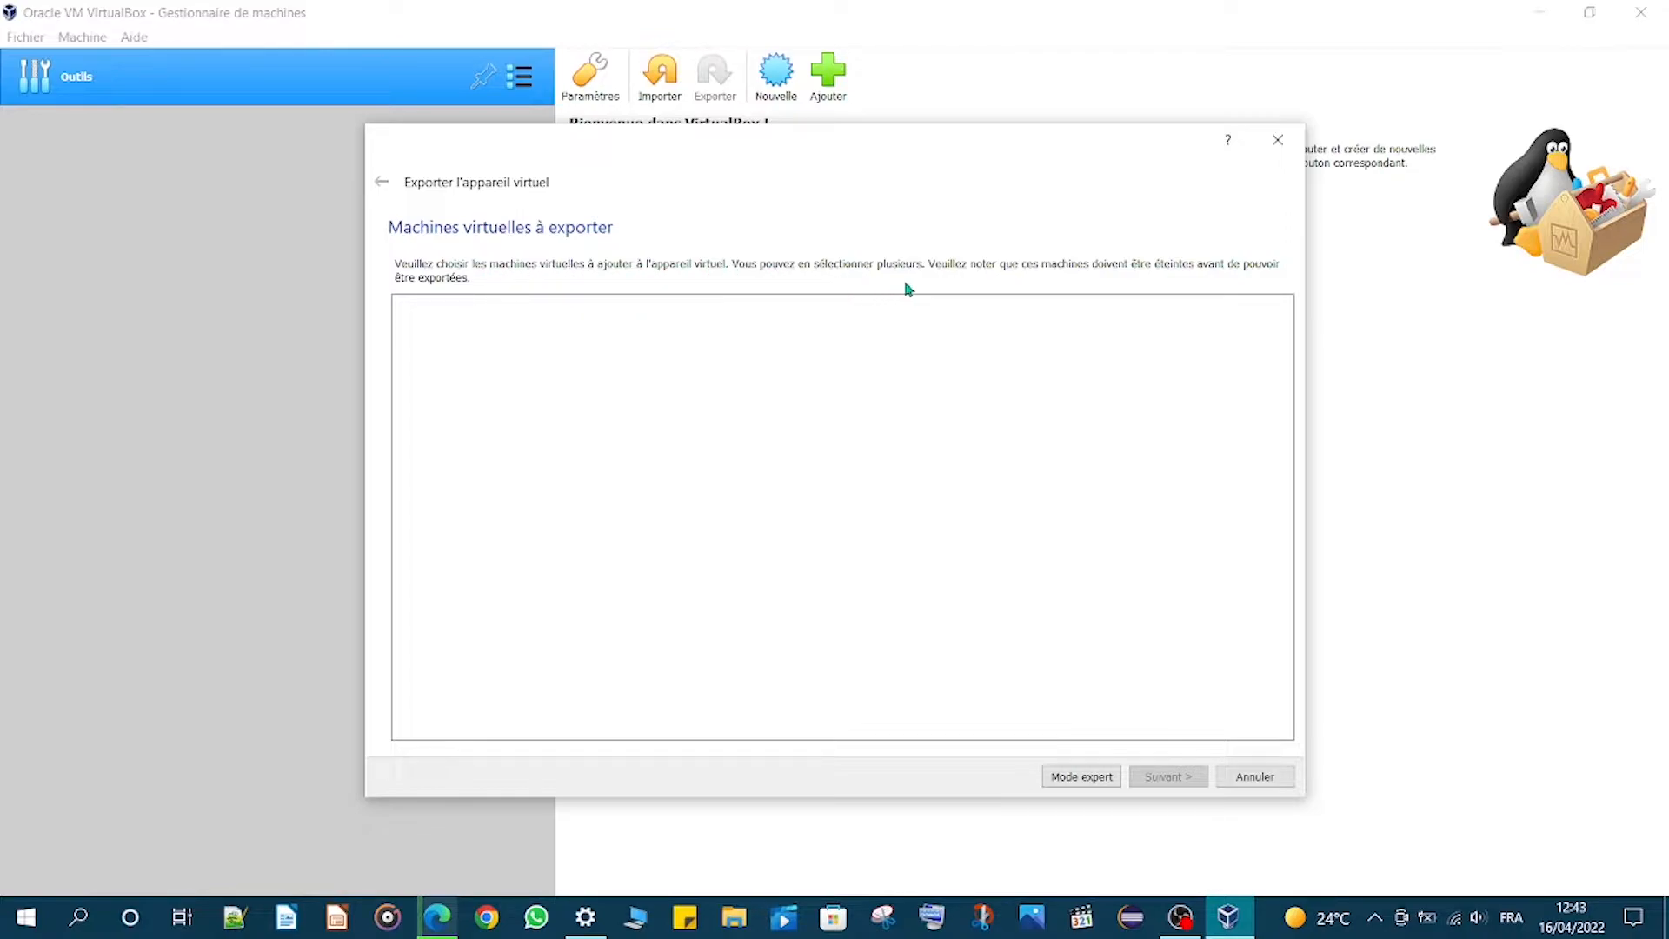
left_click(1277, 139)
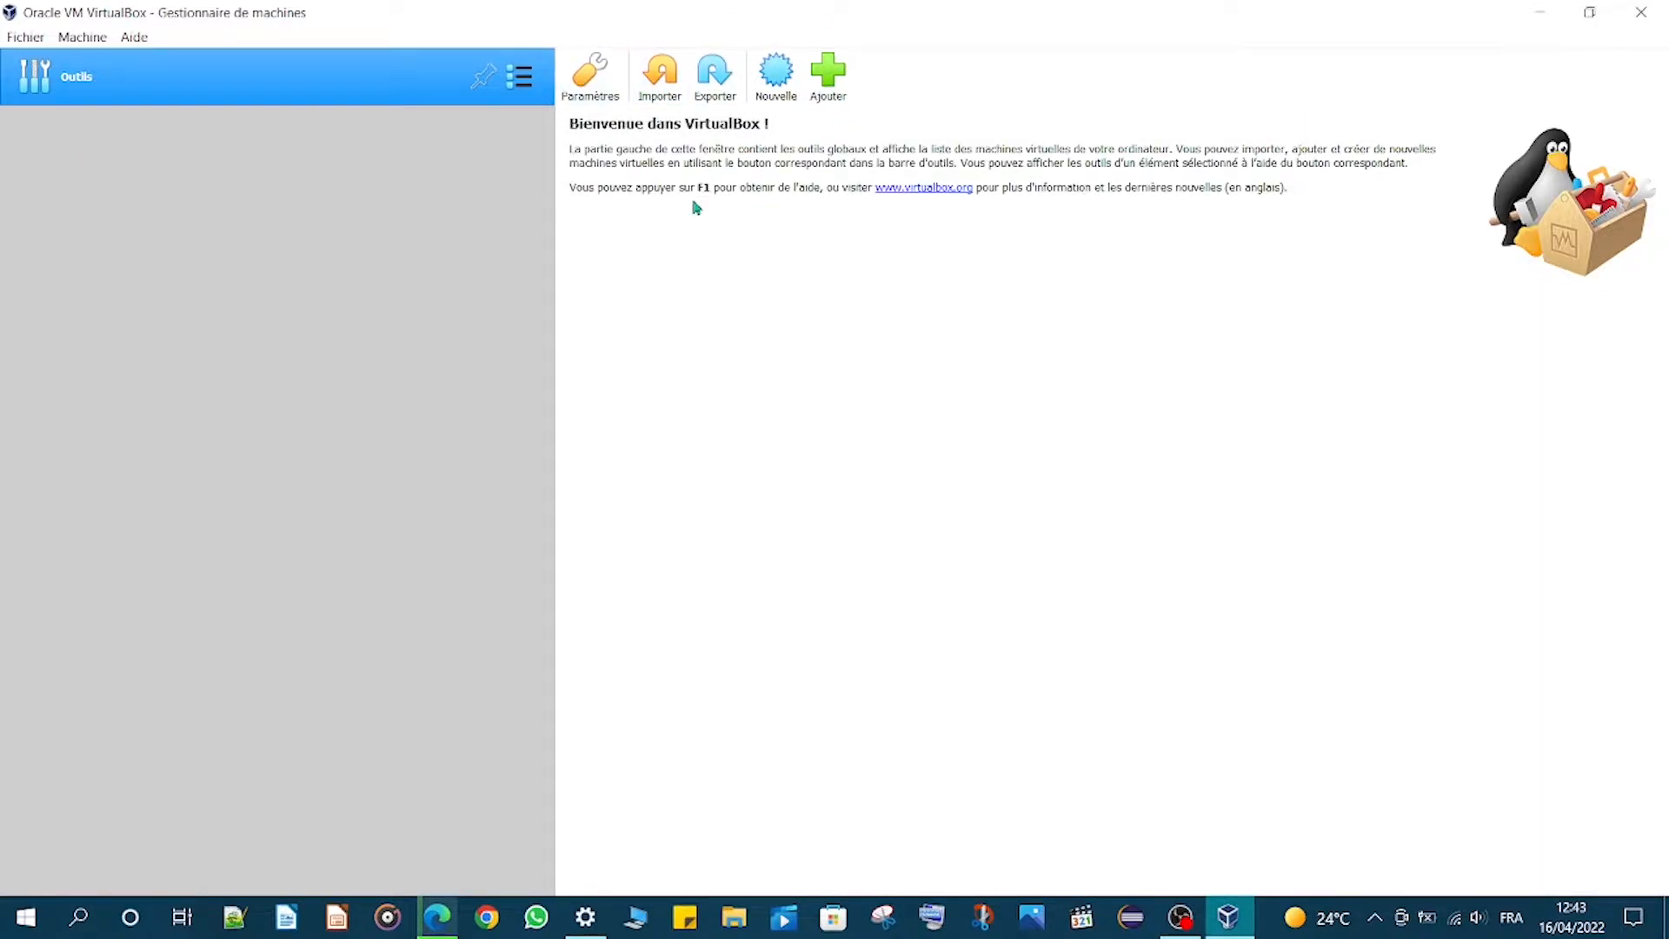
left_click(827, 74)
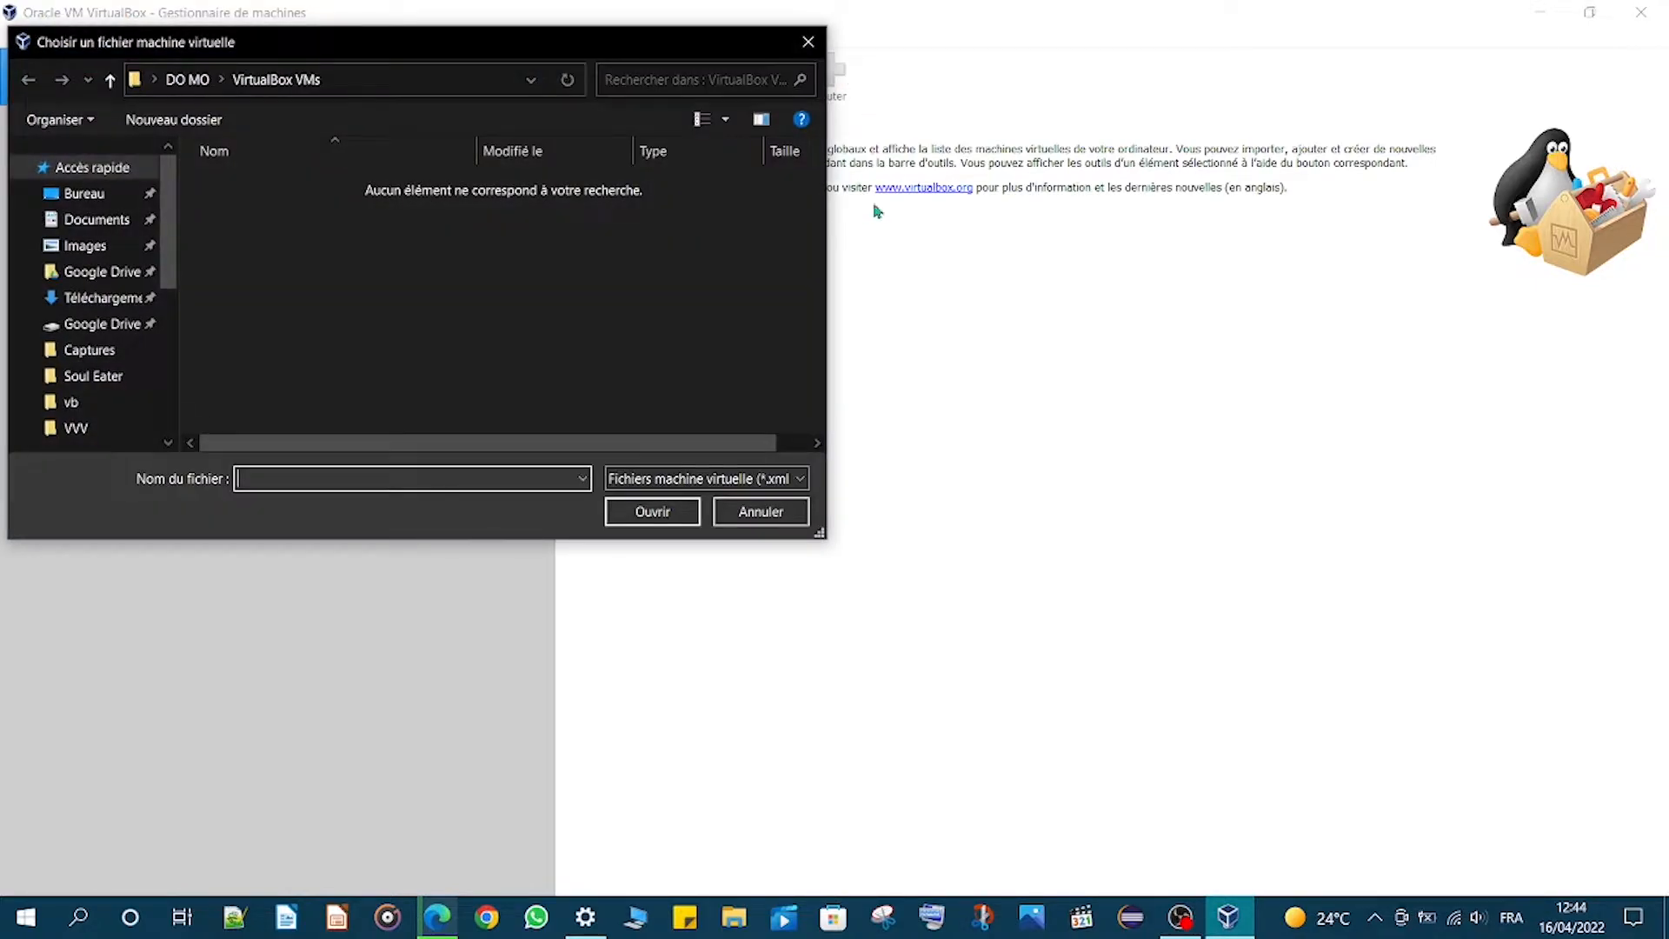
left_click(807, 42)
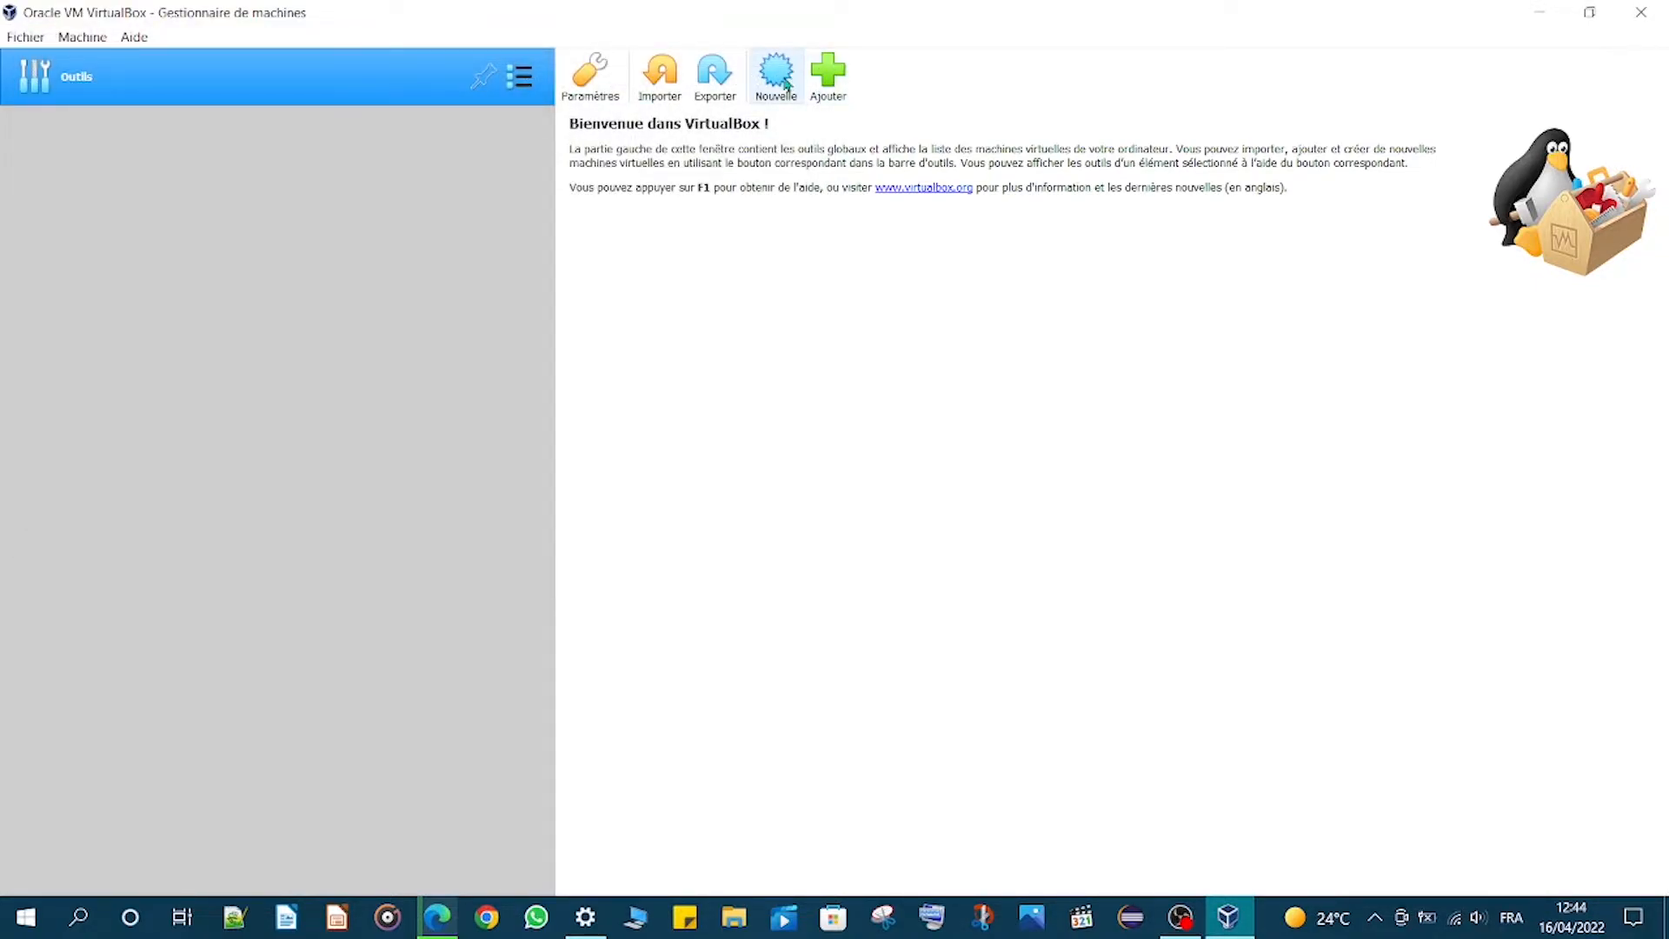
- Start a new virtual machine named ubuntu with type Linux and version Ubuntu (64-bit)
left_click(777, 73)
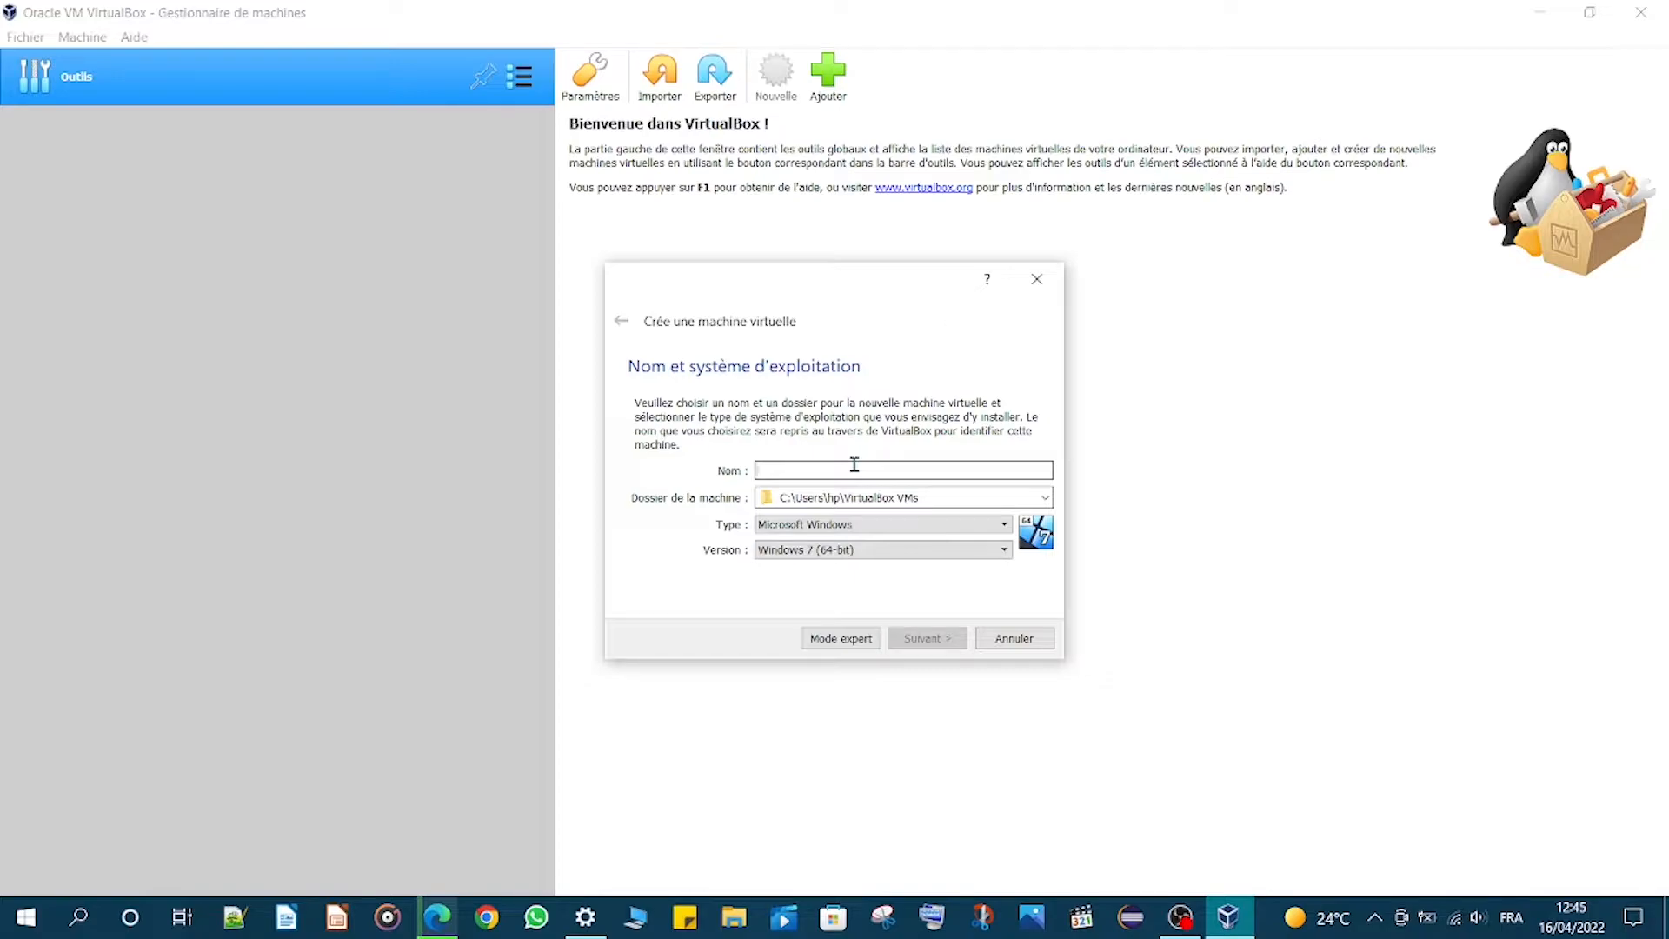
type("ubuntu")
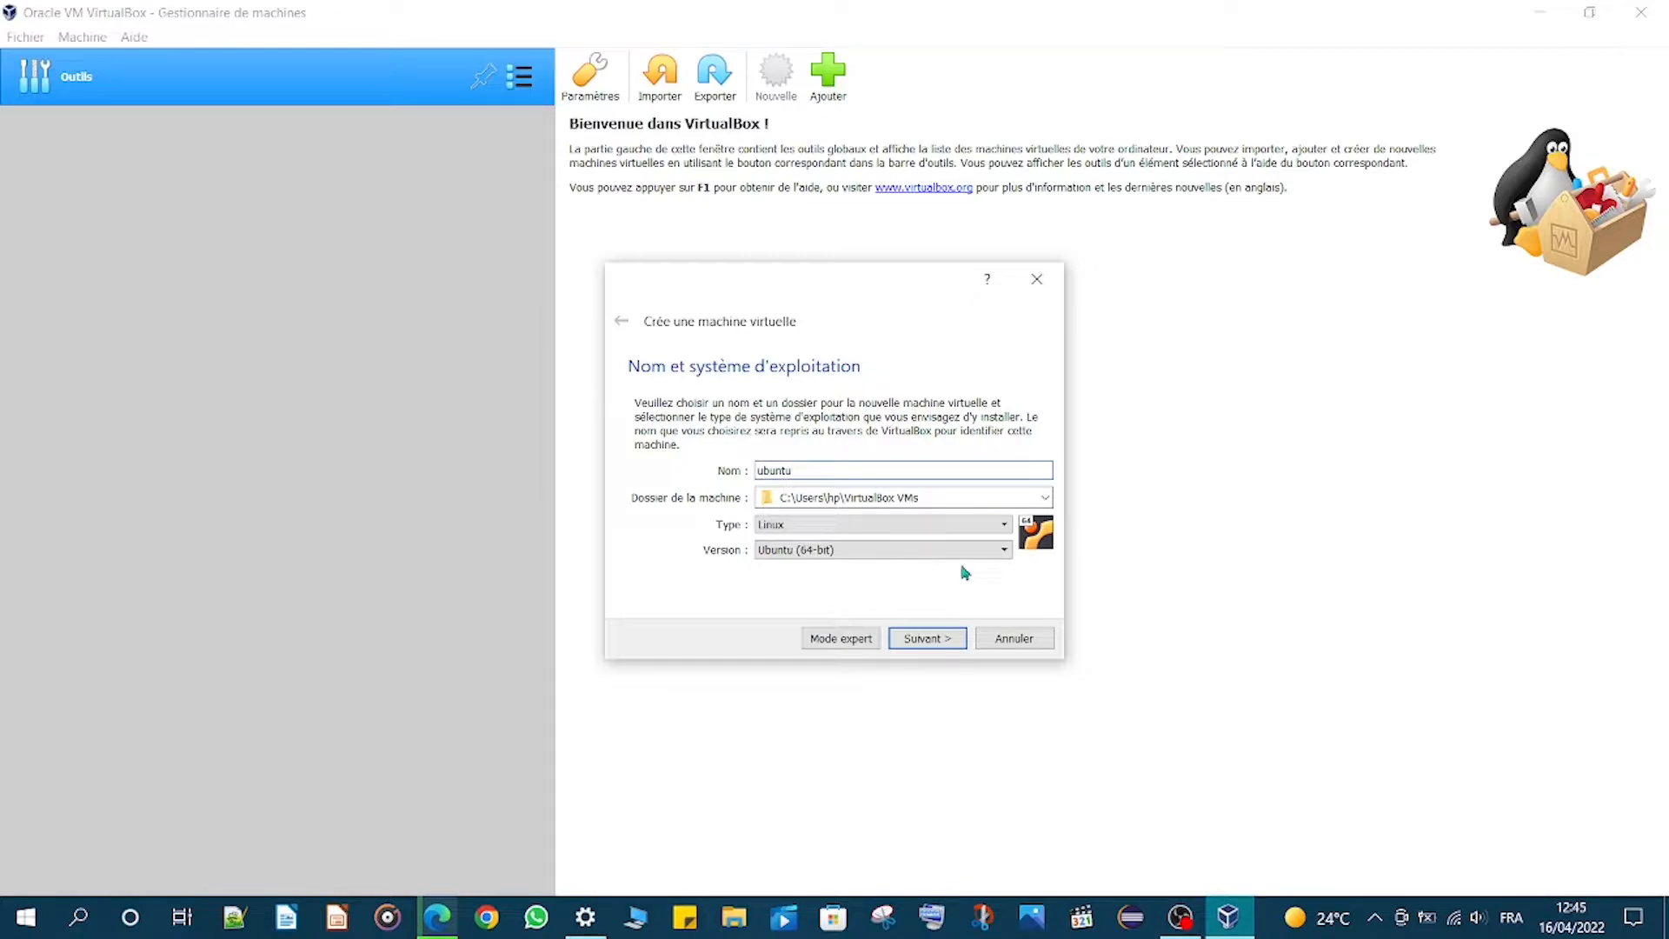
left_click(996, 533)
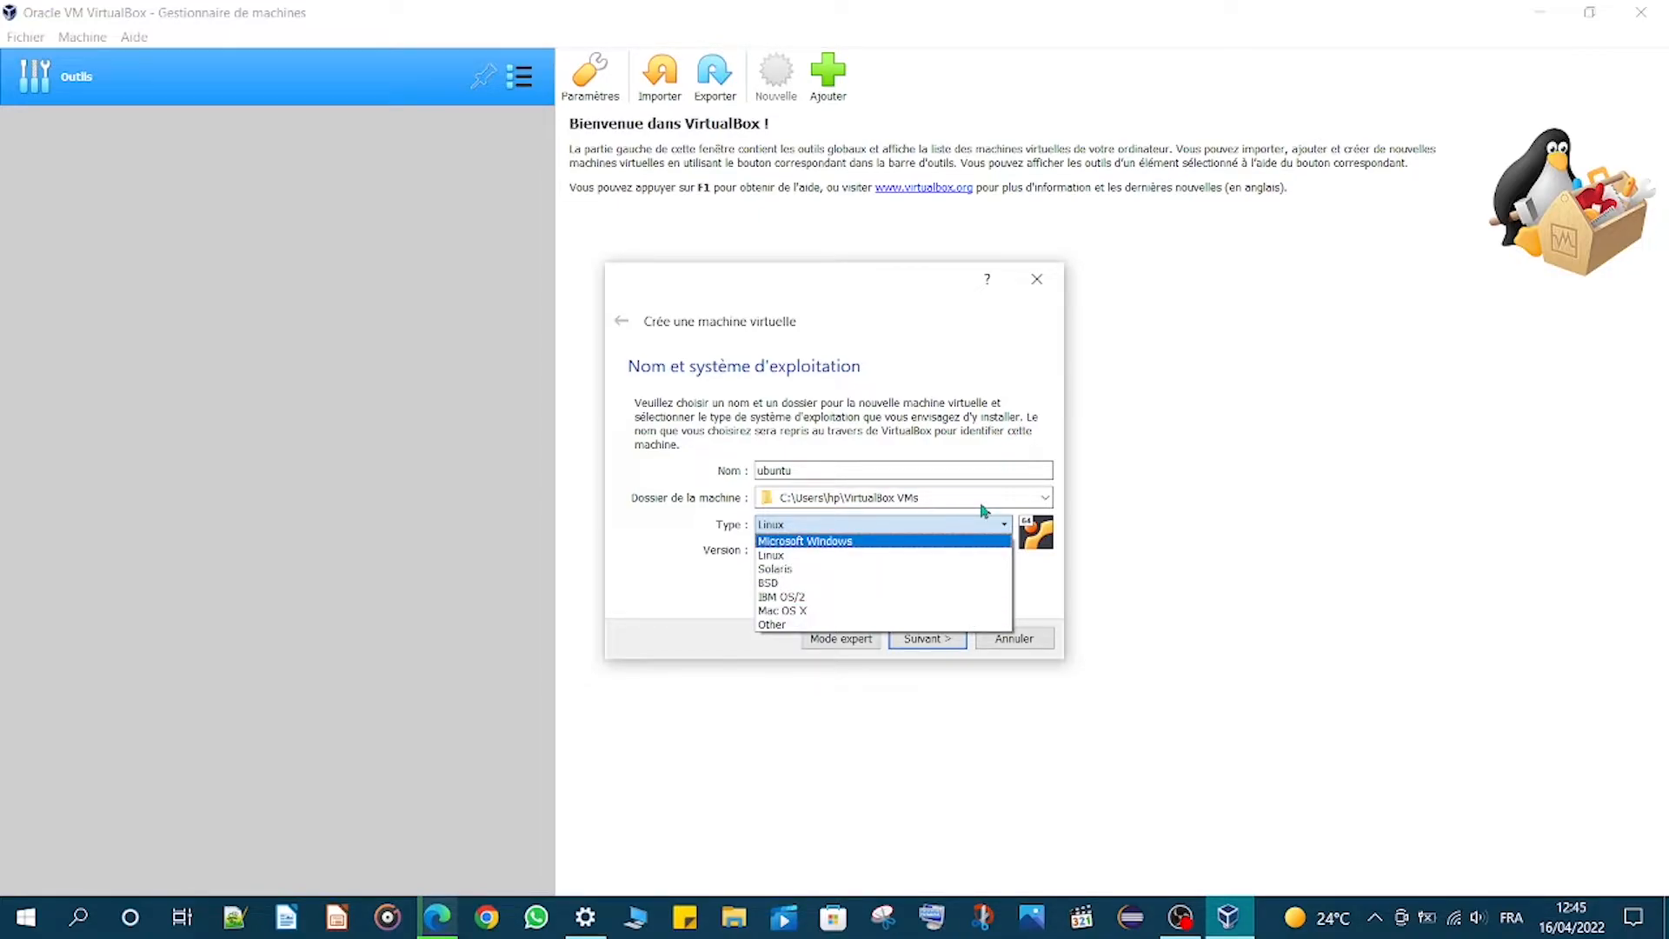
left_click(977, 556)
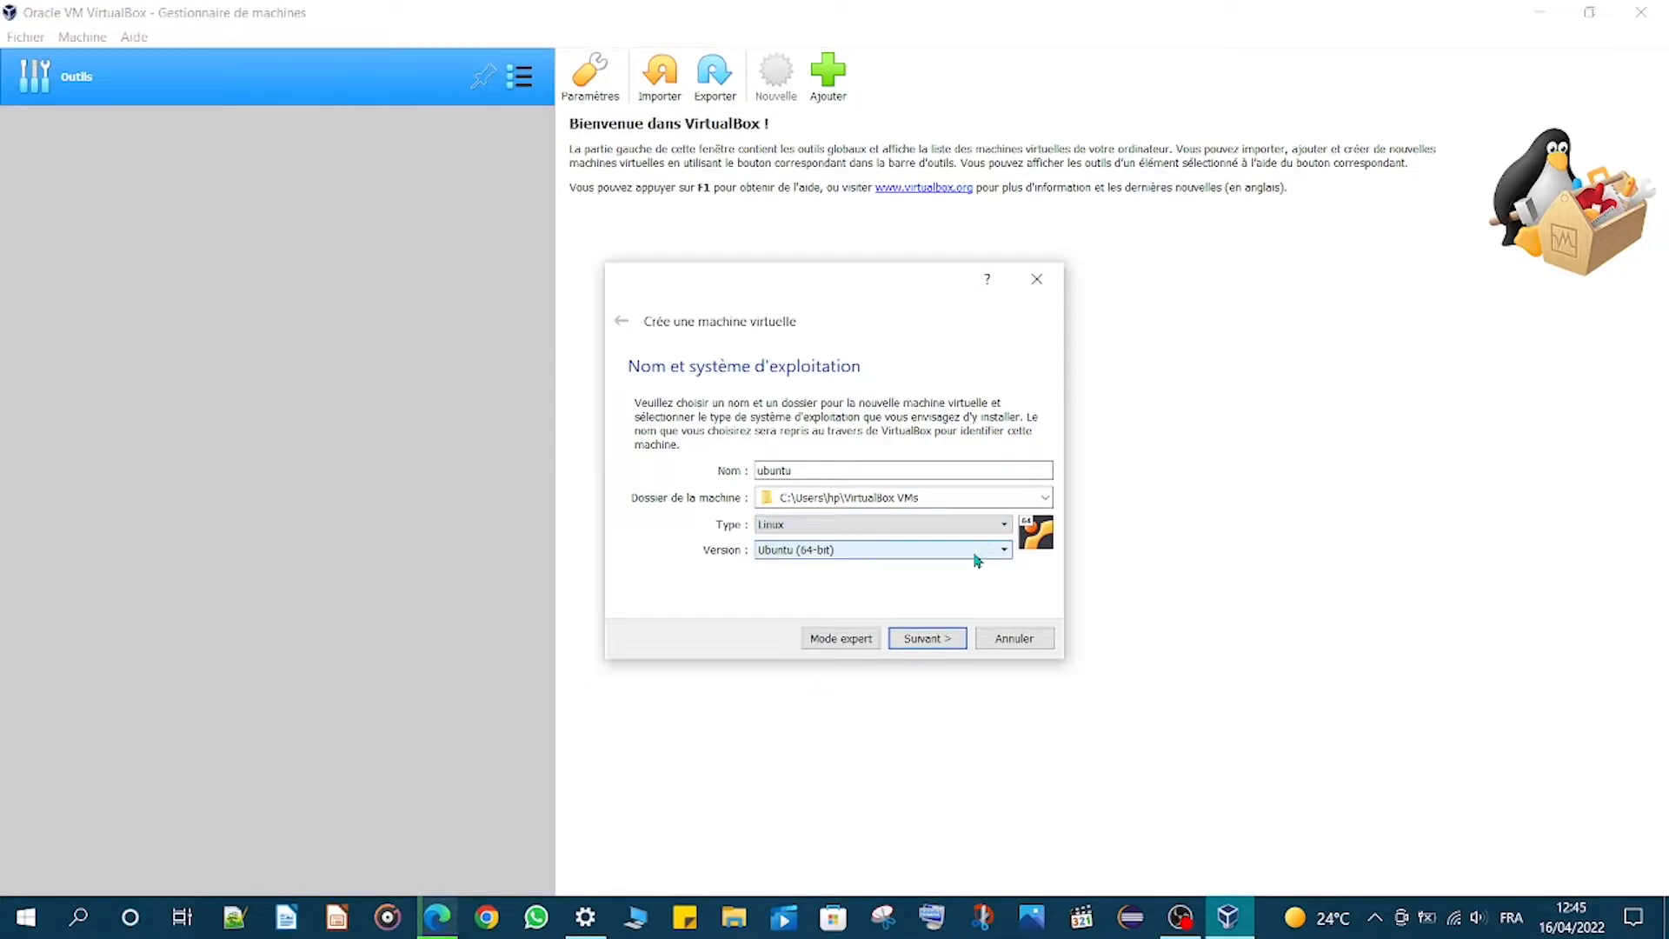
left_click(977, 556)
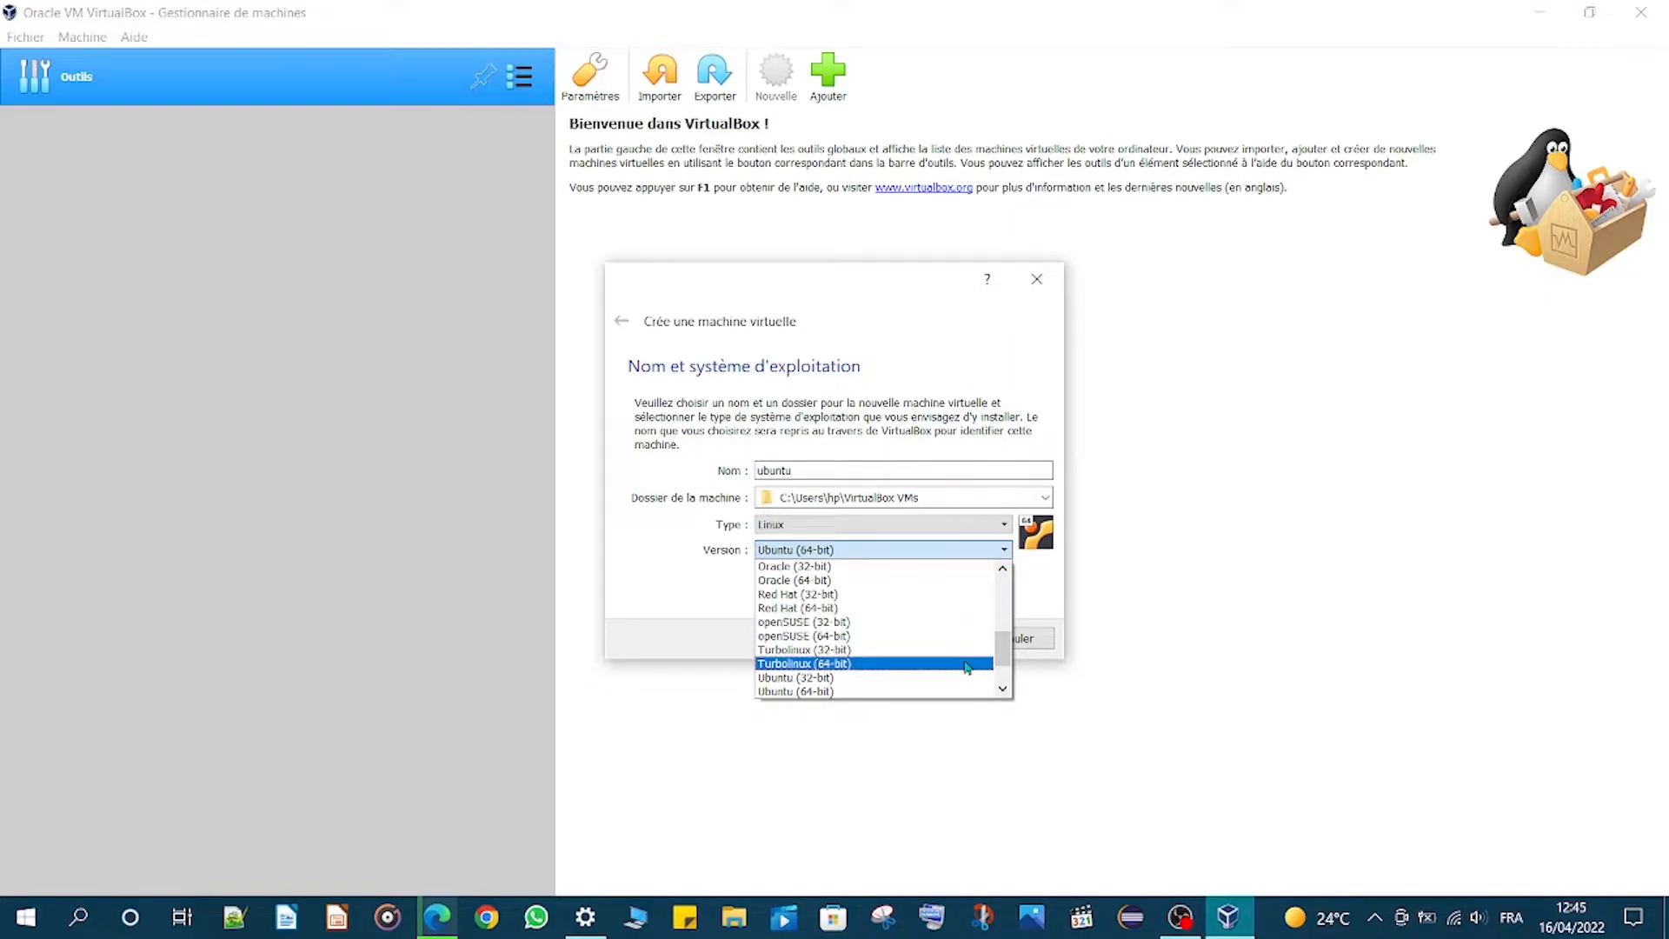
left_click(959, 691)
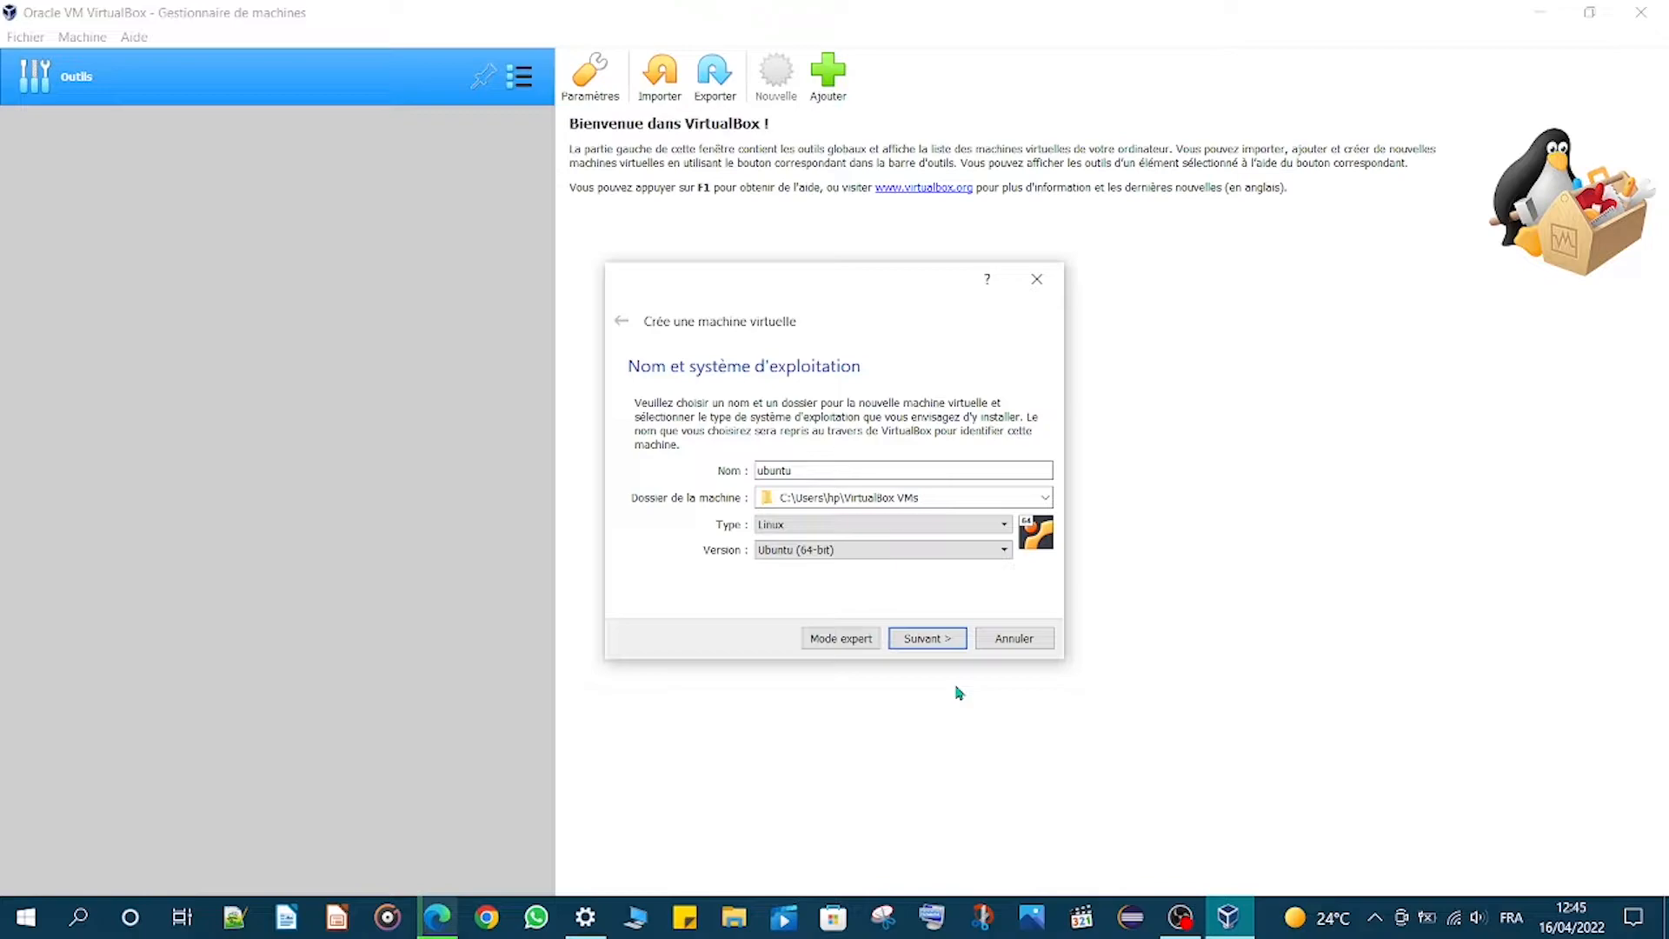
- Set the virtual machine's memory size to 2463 MB
left_click(926, 641)
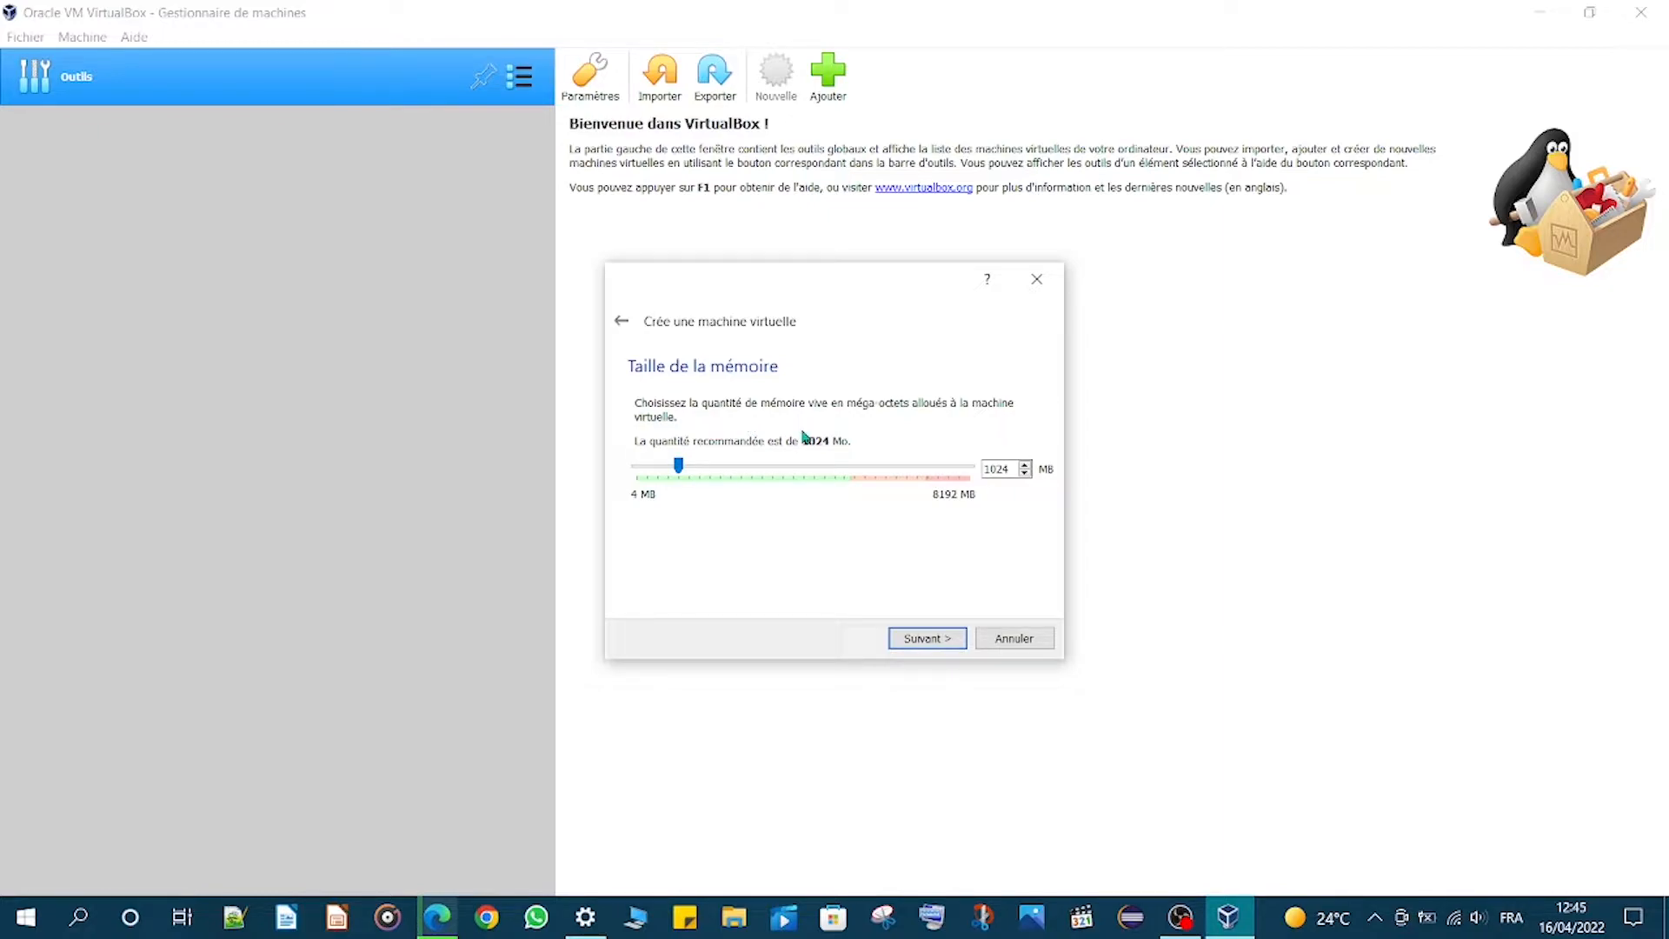
left_click(748, 466)
mouse_move(727, 466)
left_mouse_down()
mouse_move(880, 472)
mouse_move(783, 485)
mouse_move(737, 471)
left_mouse_up()
left_click(943, 639)
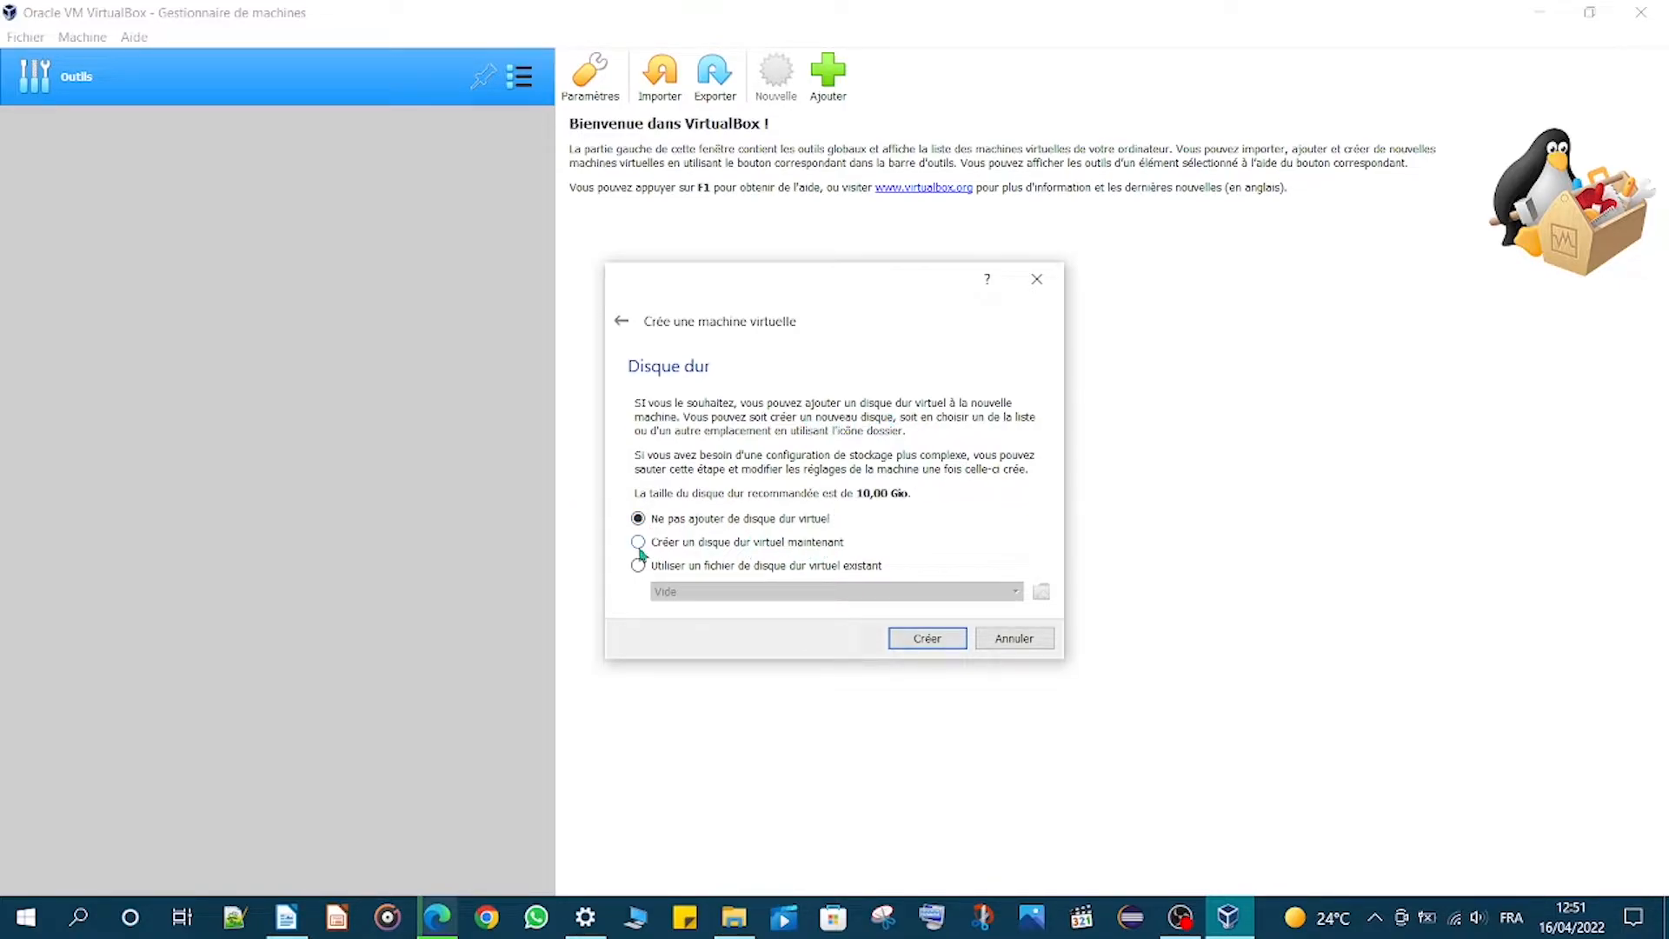
- Choose to use an existing virtual hard disk file and open the disk file browser
left_click(805, 572)
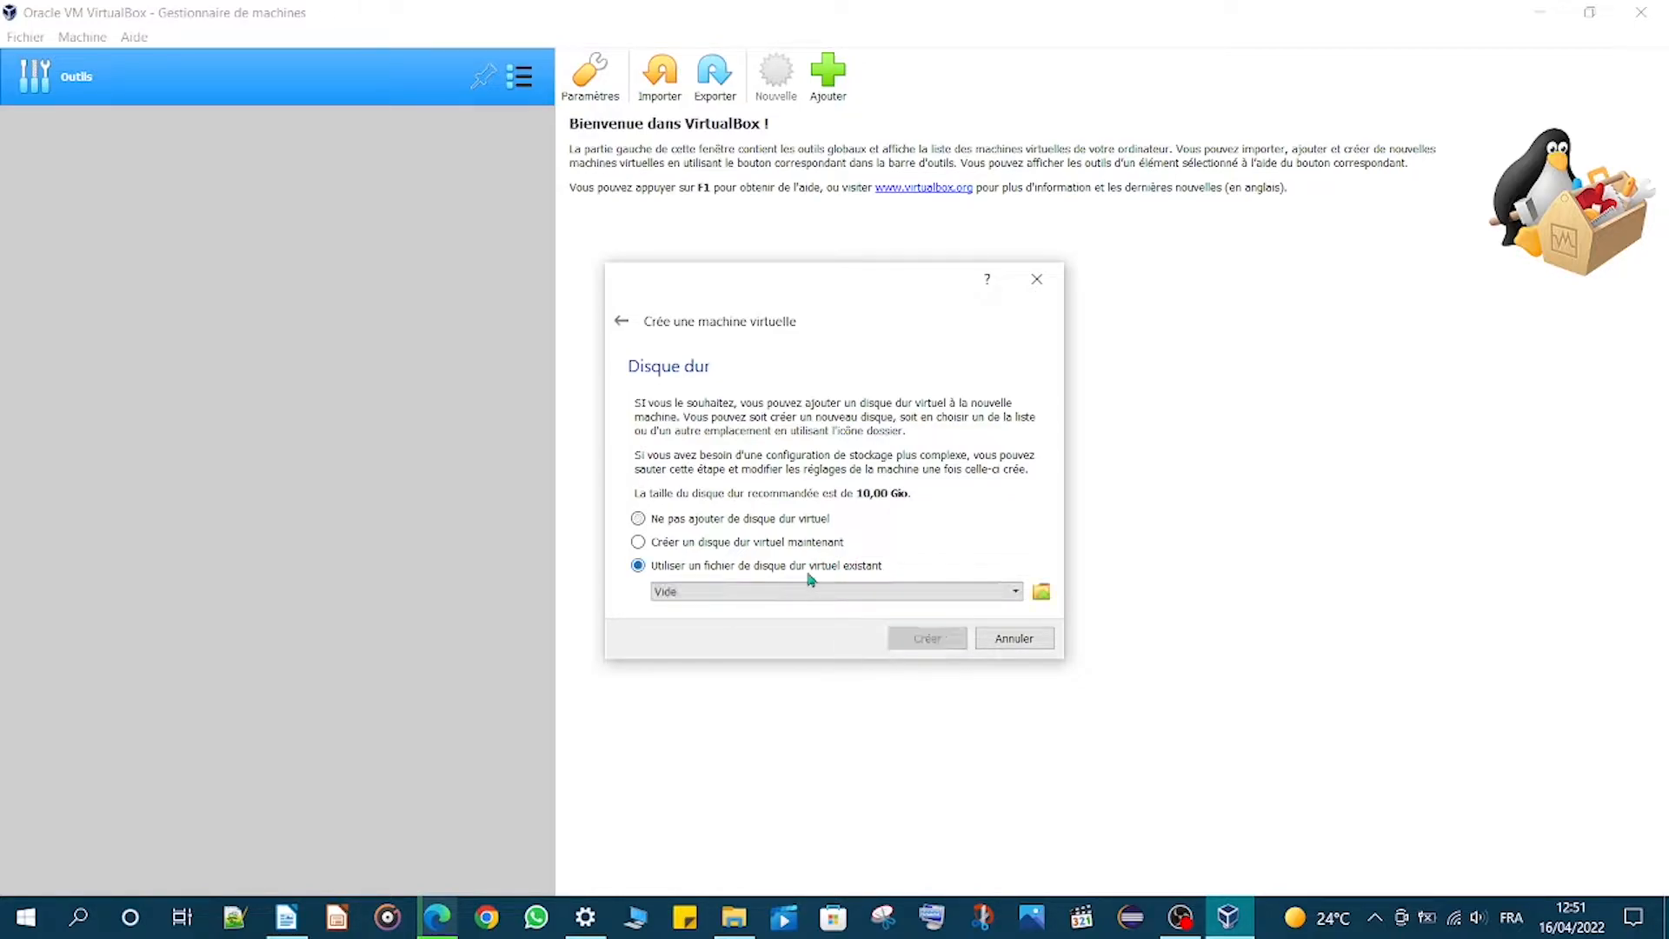
left_click(1042, 594)
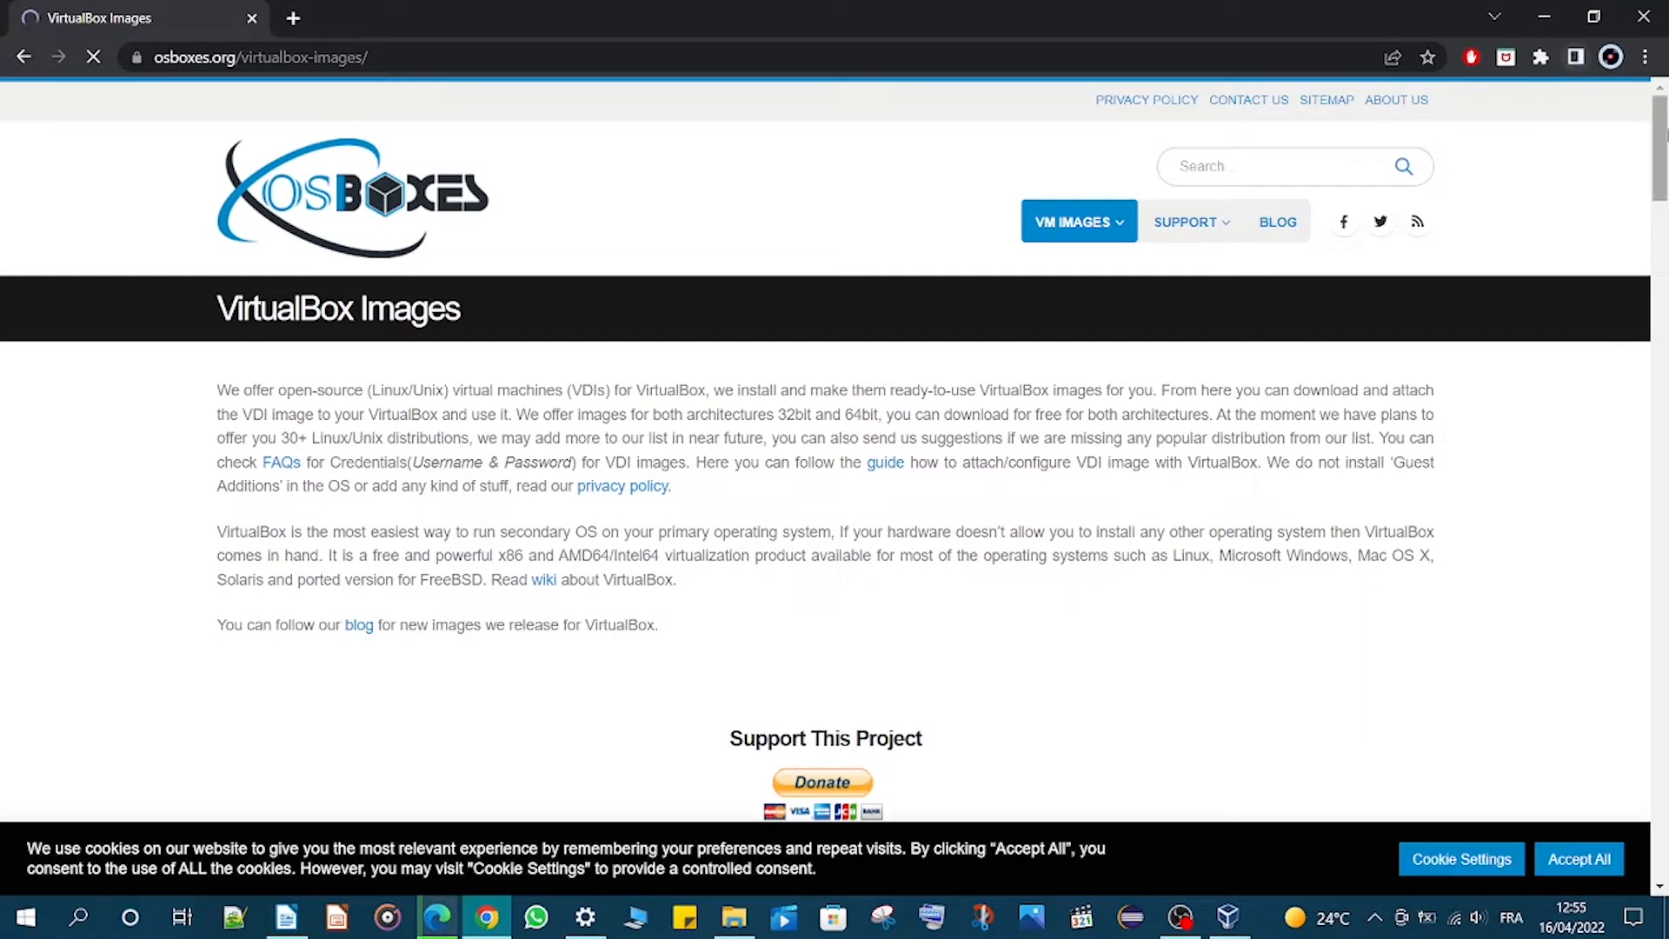
- Browse the list of ready-made VirtualBox images on the osboxes.org page
scroll(826, 478, "down", 10)
scroll(826, 452, "down", 20)
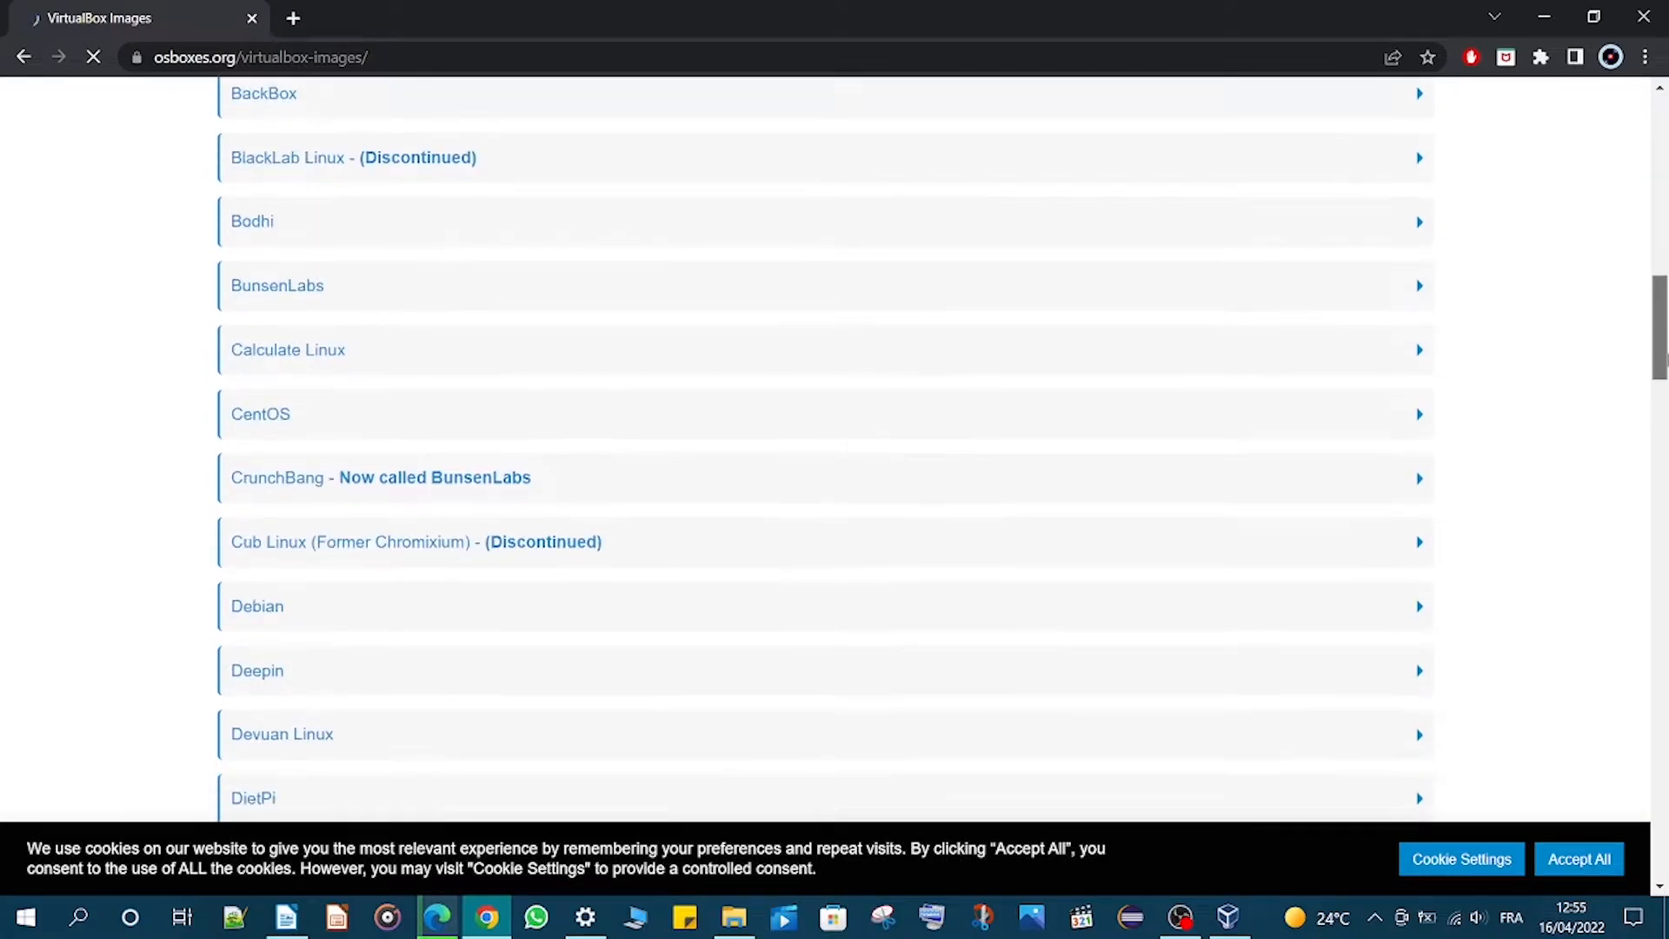
scroll(826, 452, "down", 20)
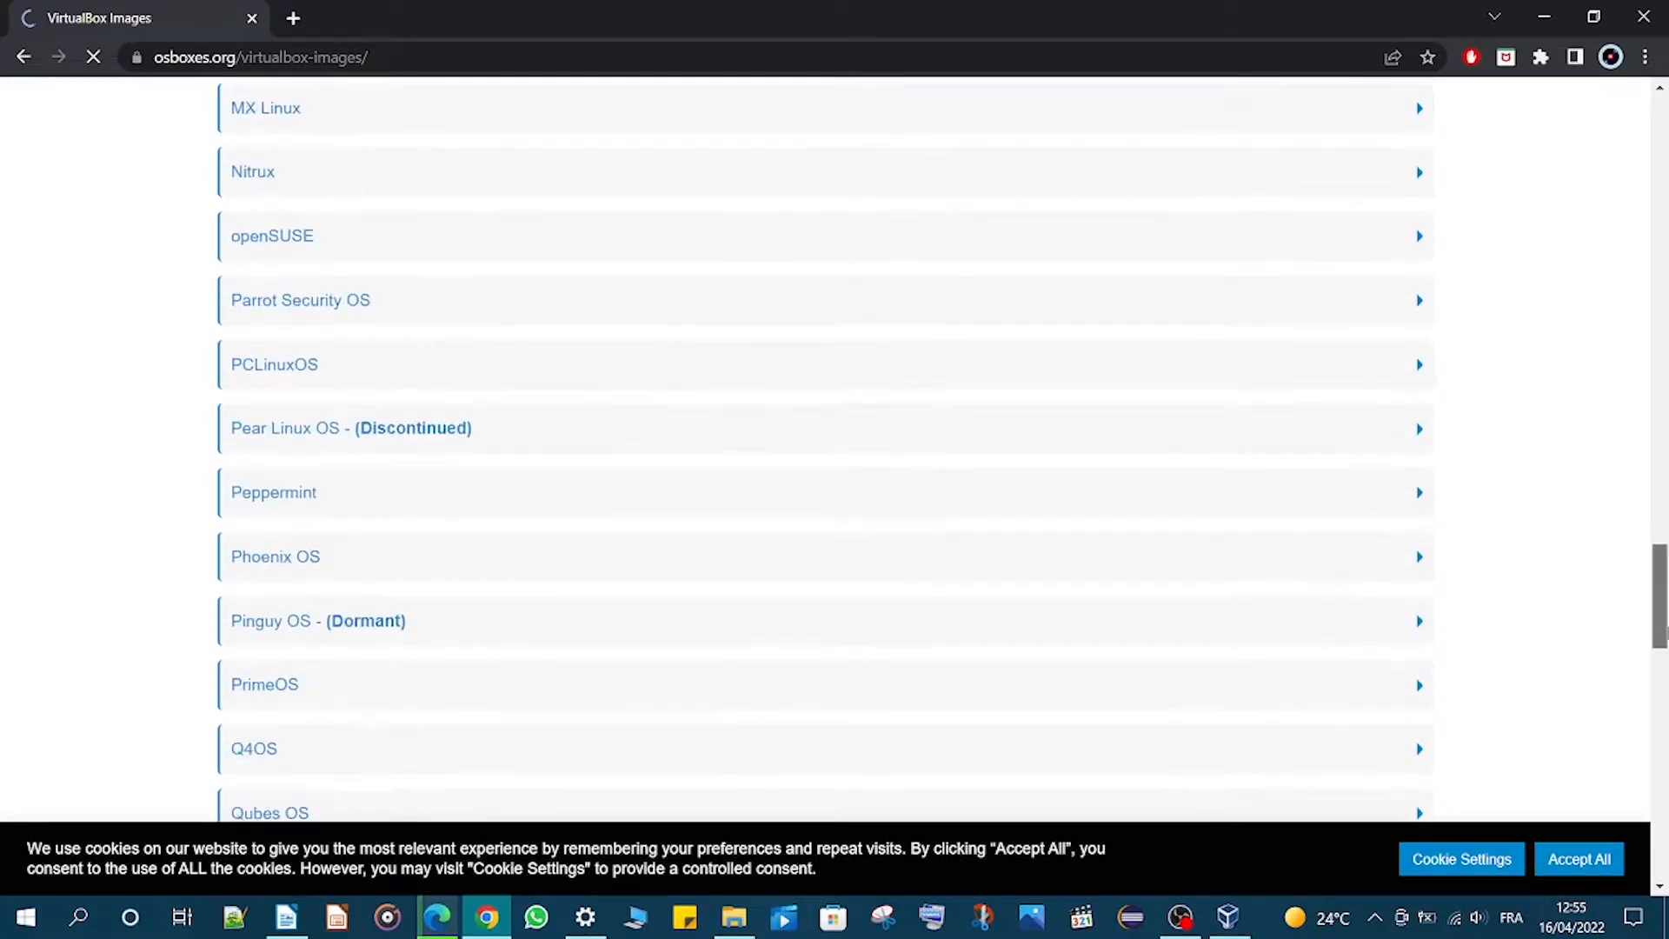
scroll(826, 452, "up", 7)
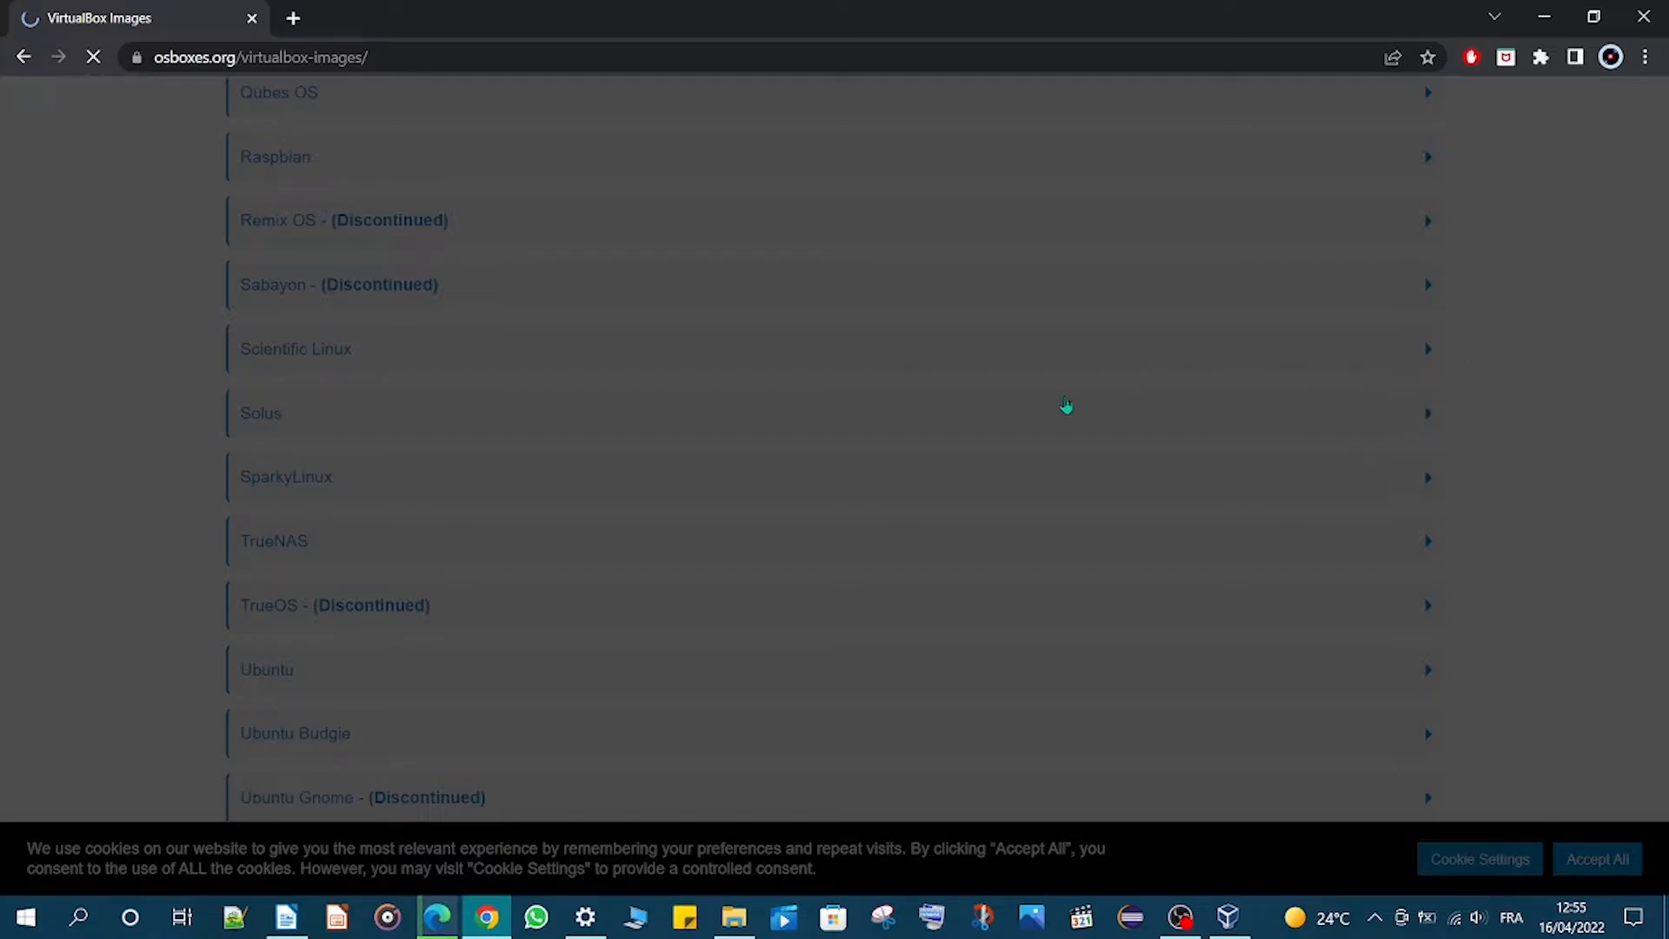
left_click(1048, 402)
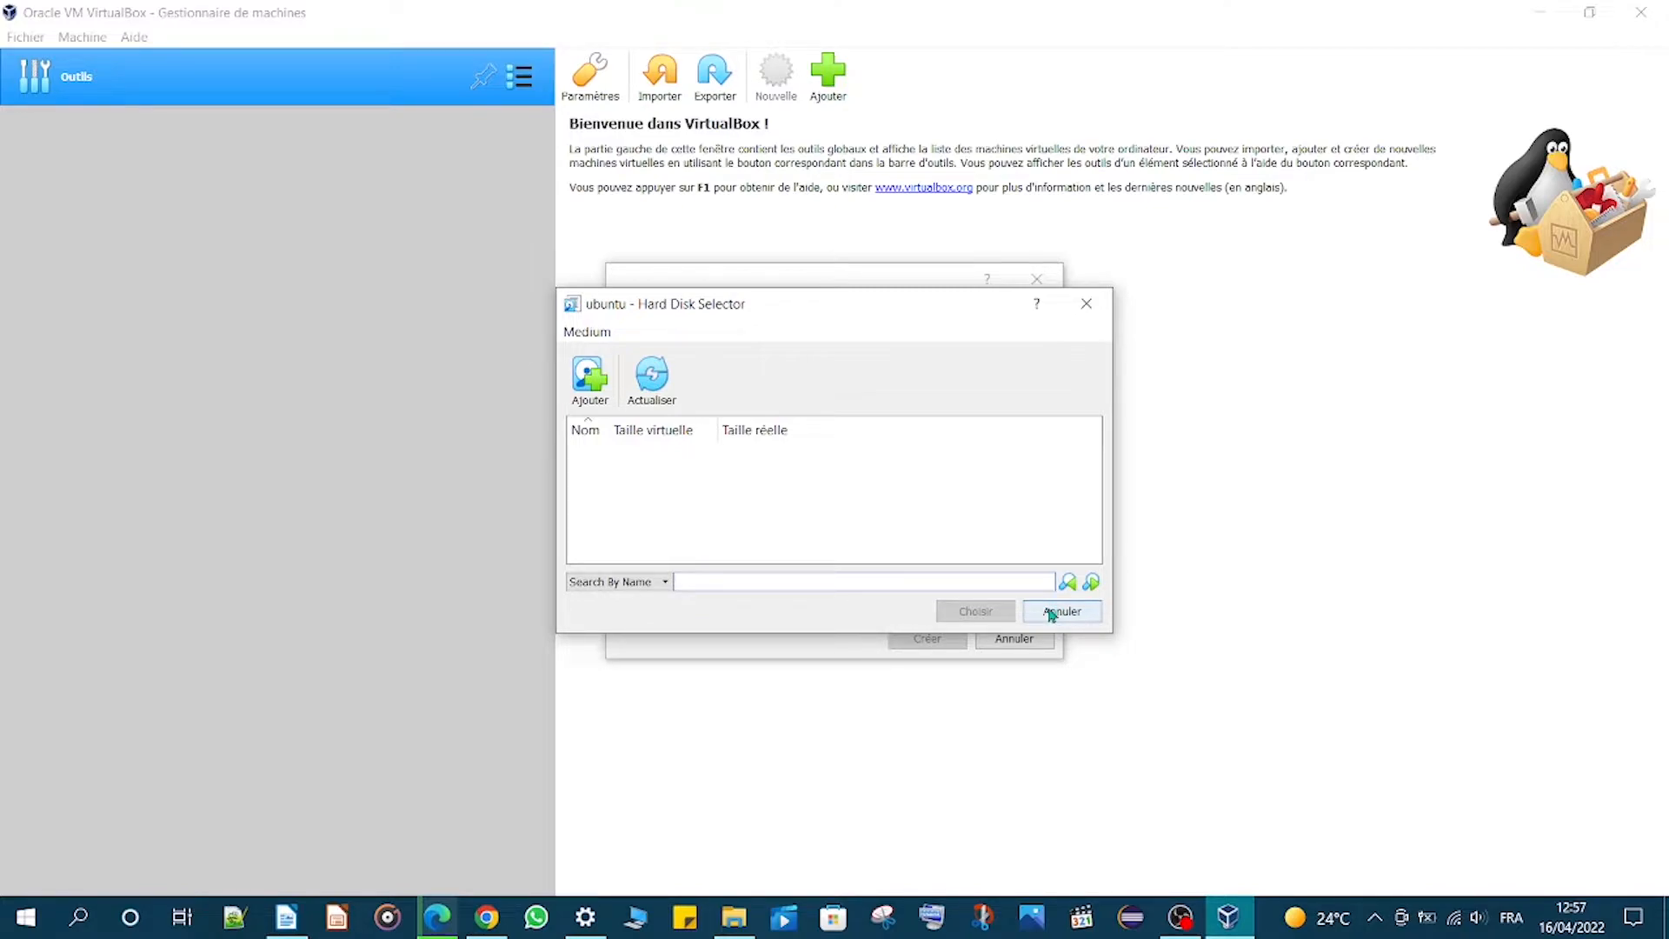
- Cancel the disk selector, switch to creating a new virtual hard disk now, and keep the VDI file type
left_click(1051, 613)
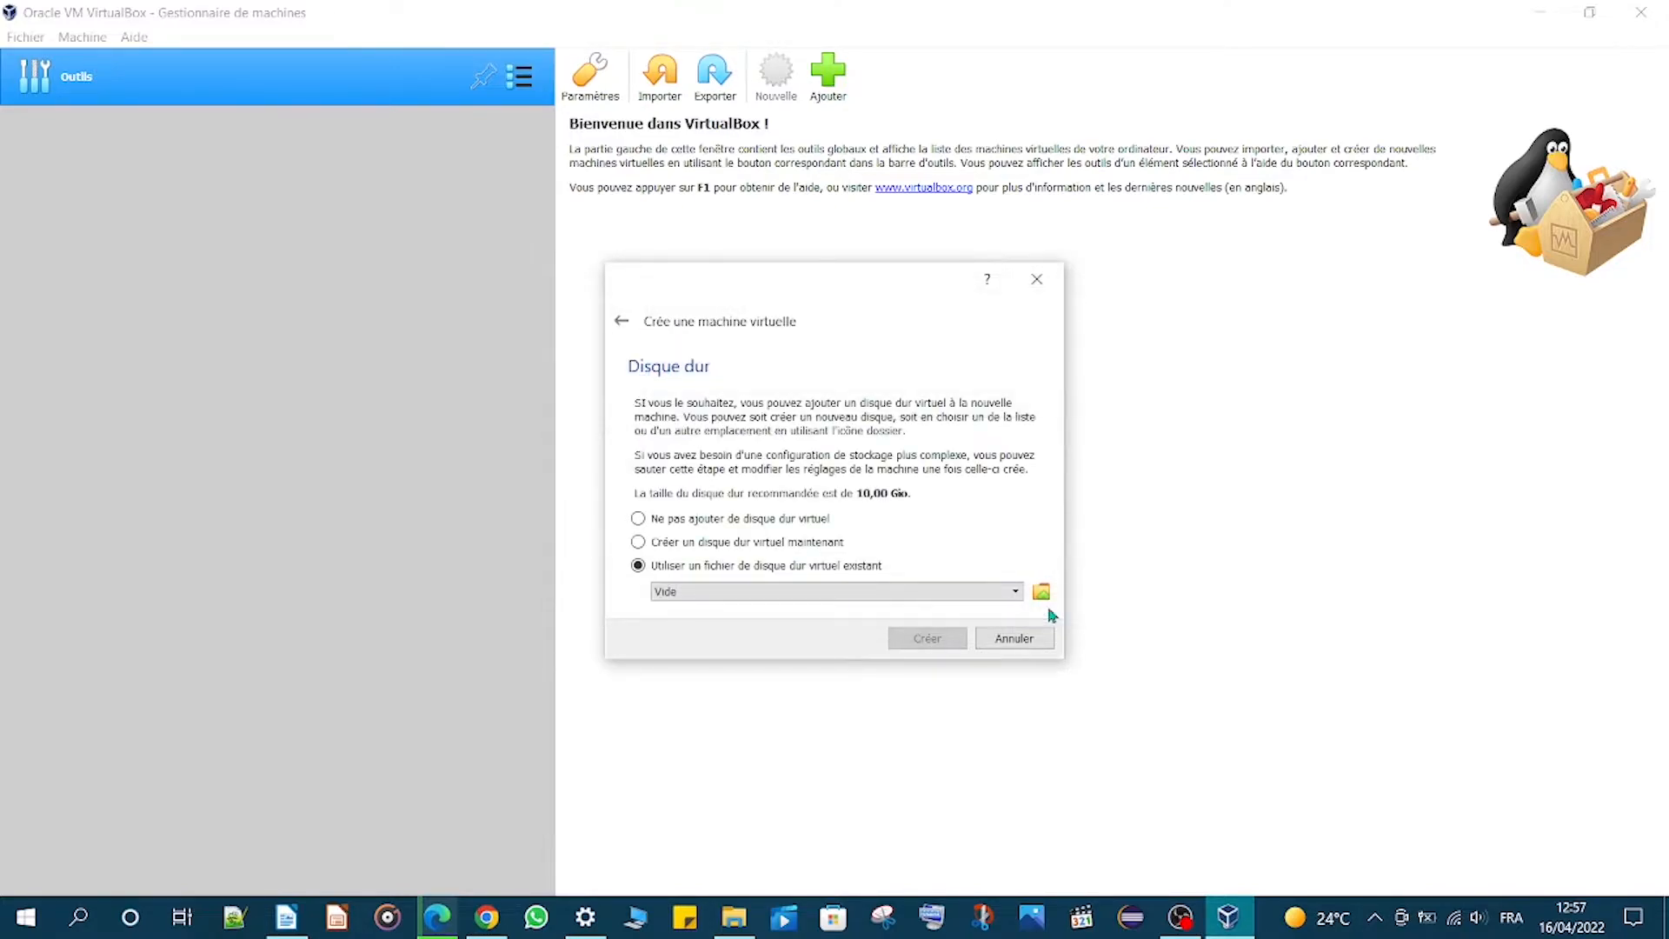
left_click(725, 543)
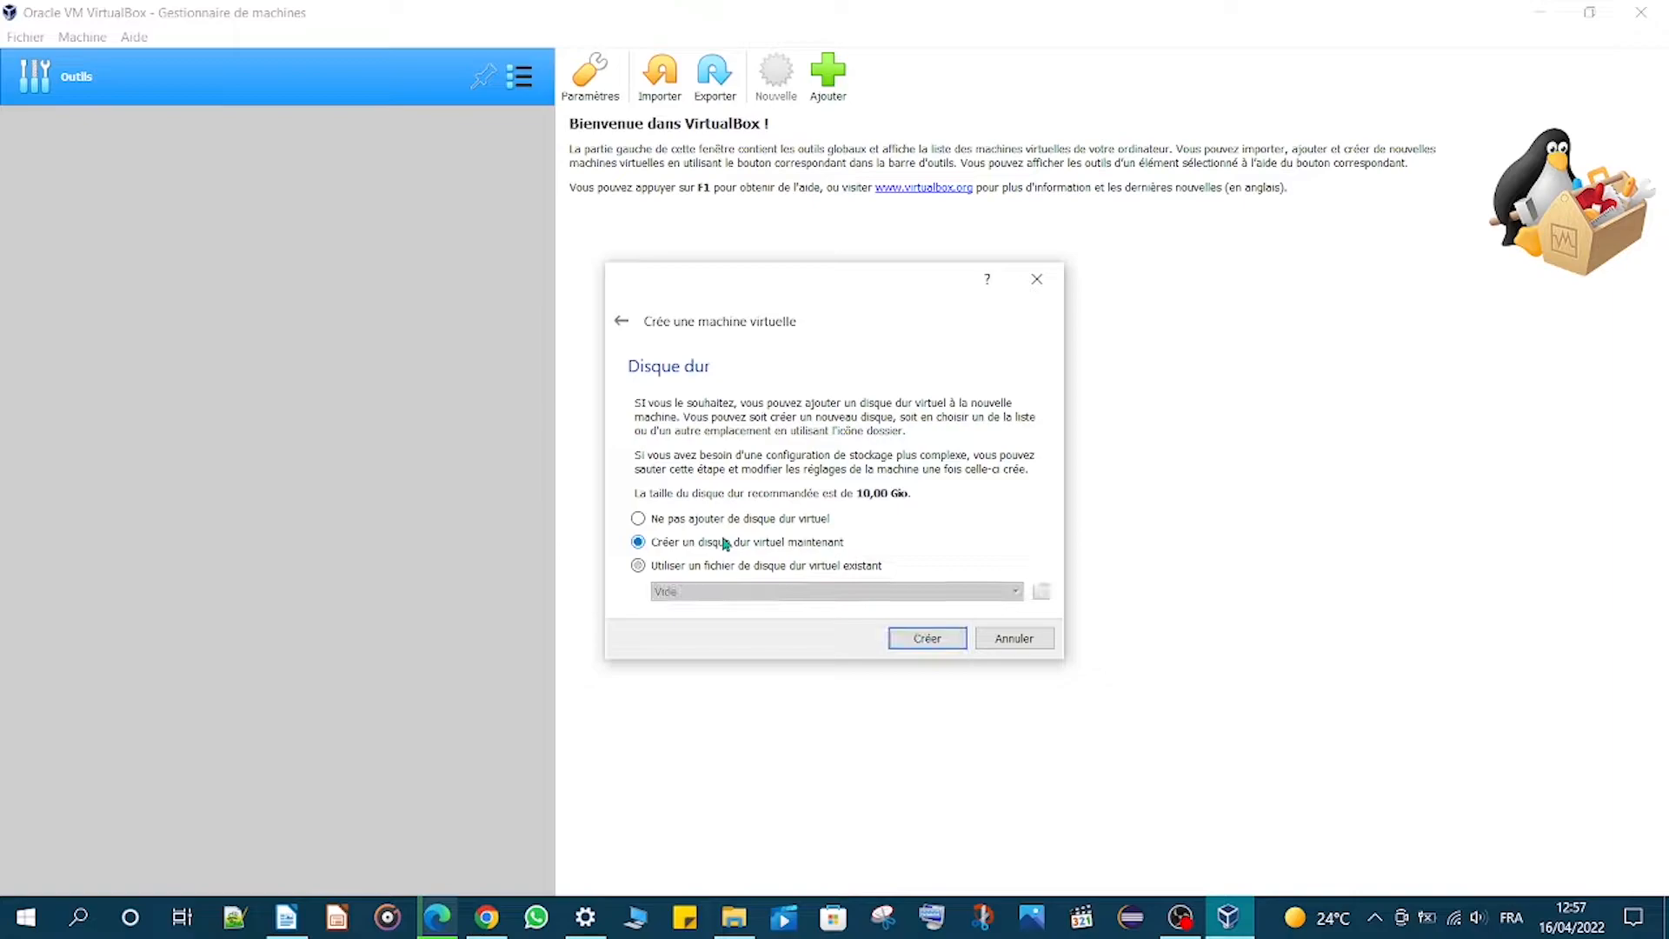
left_click(947, 641)
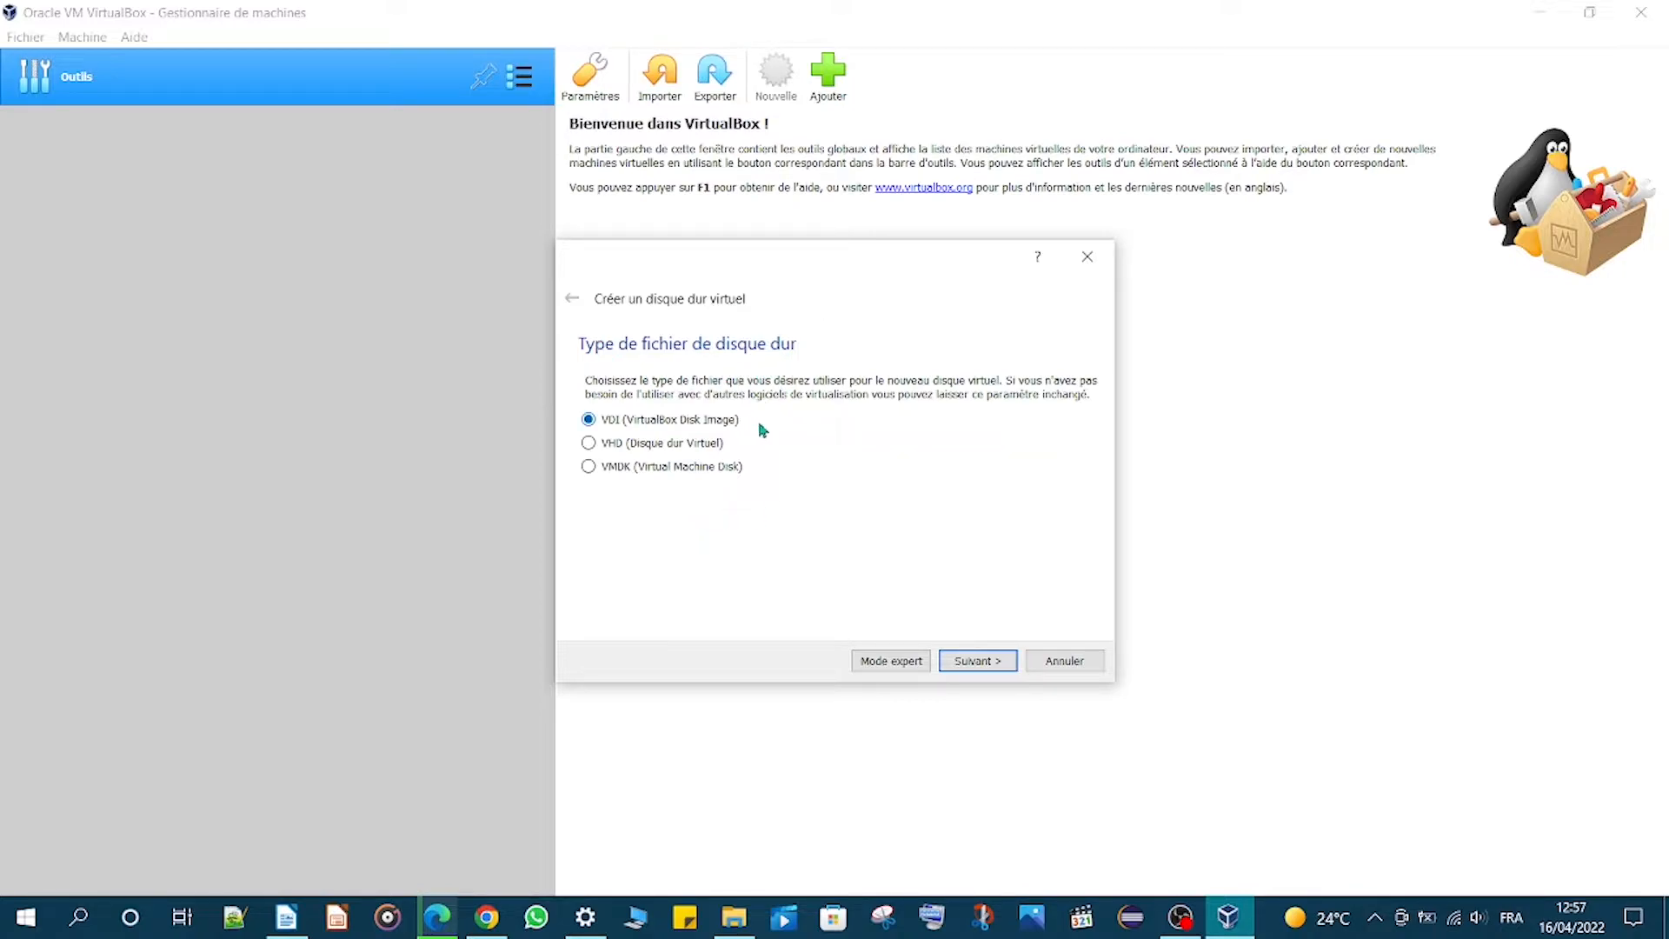
left_click(982, 664)
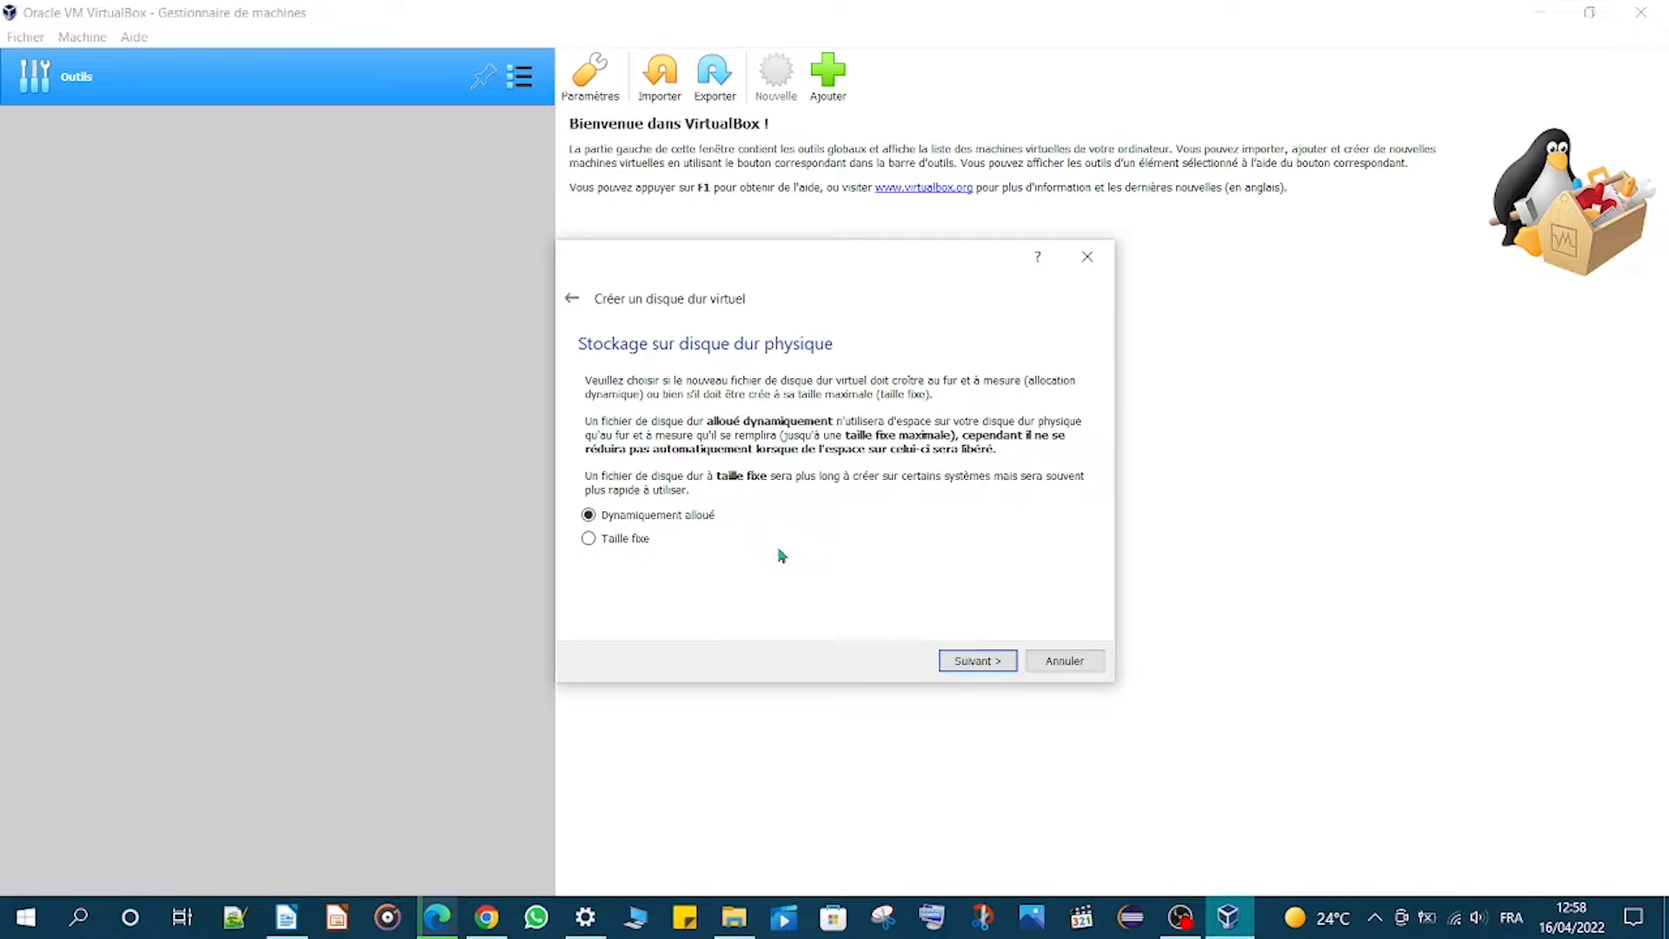
- Create the virtual disk as dynamically allocated at 10,00 Gio with the default ubuntu.vdi location
left_click(588, 516)
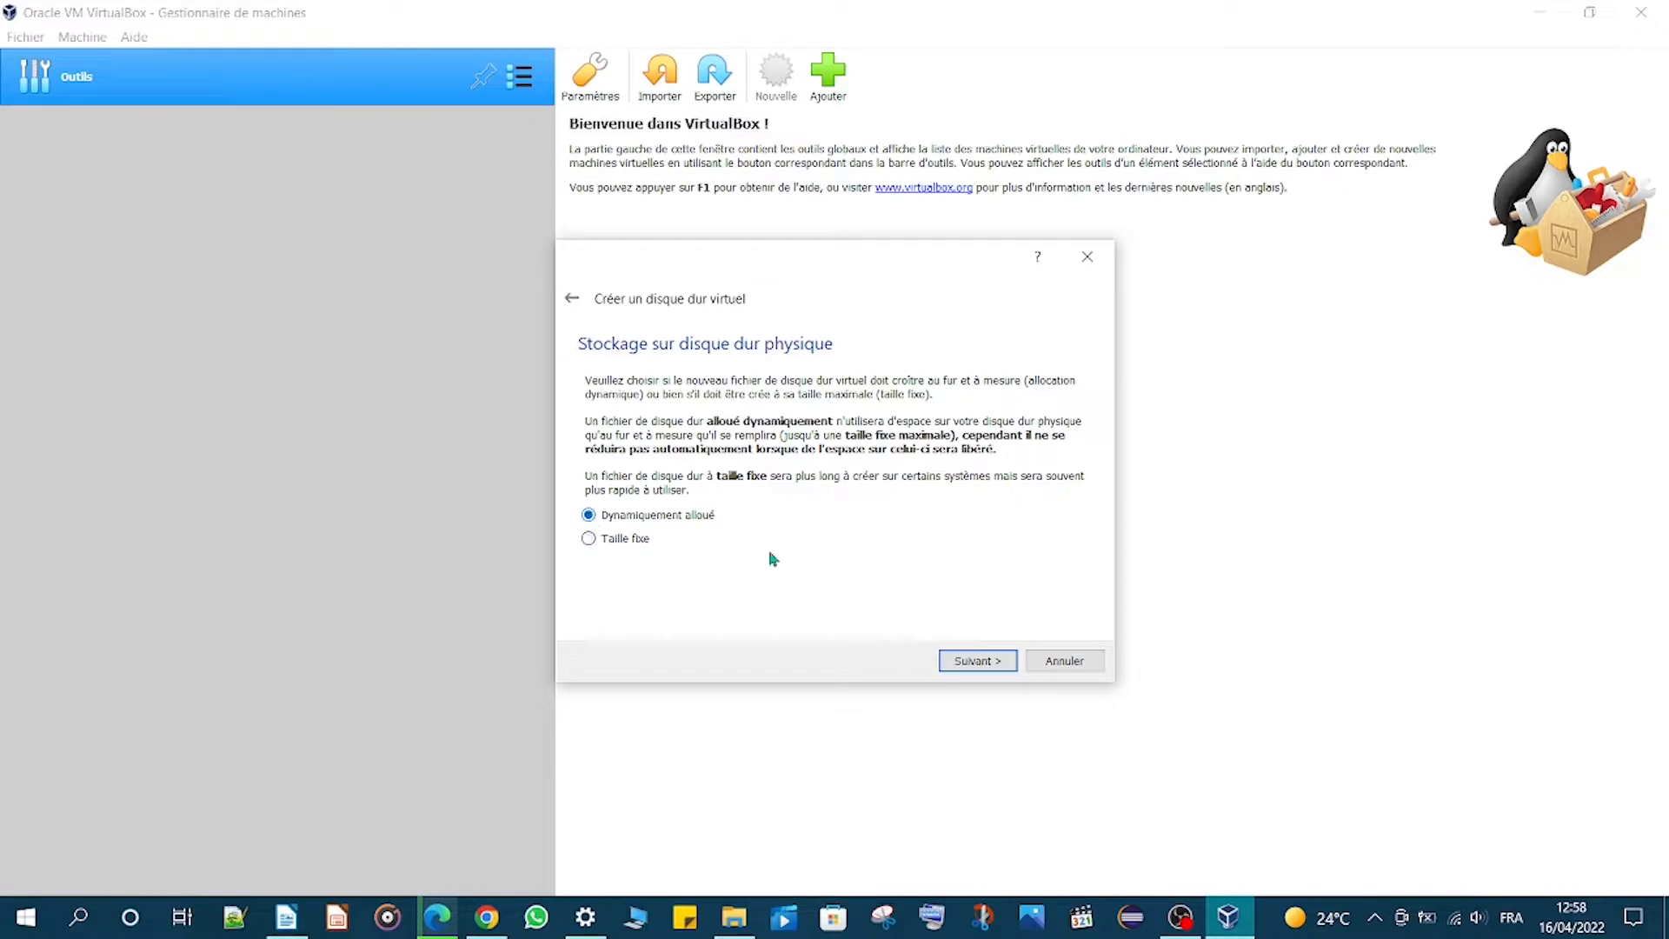
left_click(962, 662)
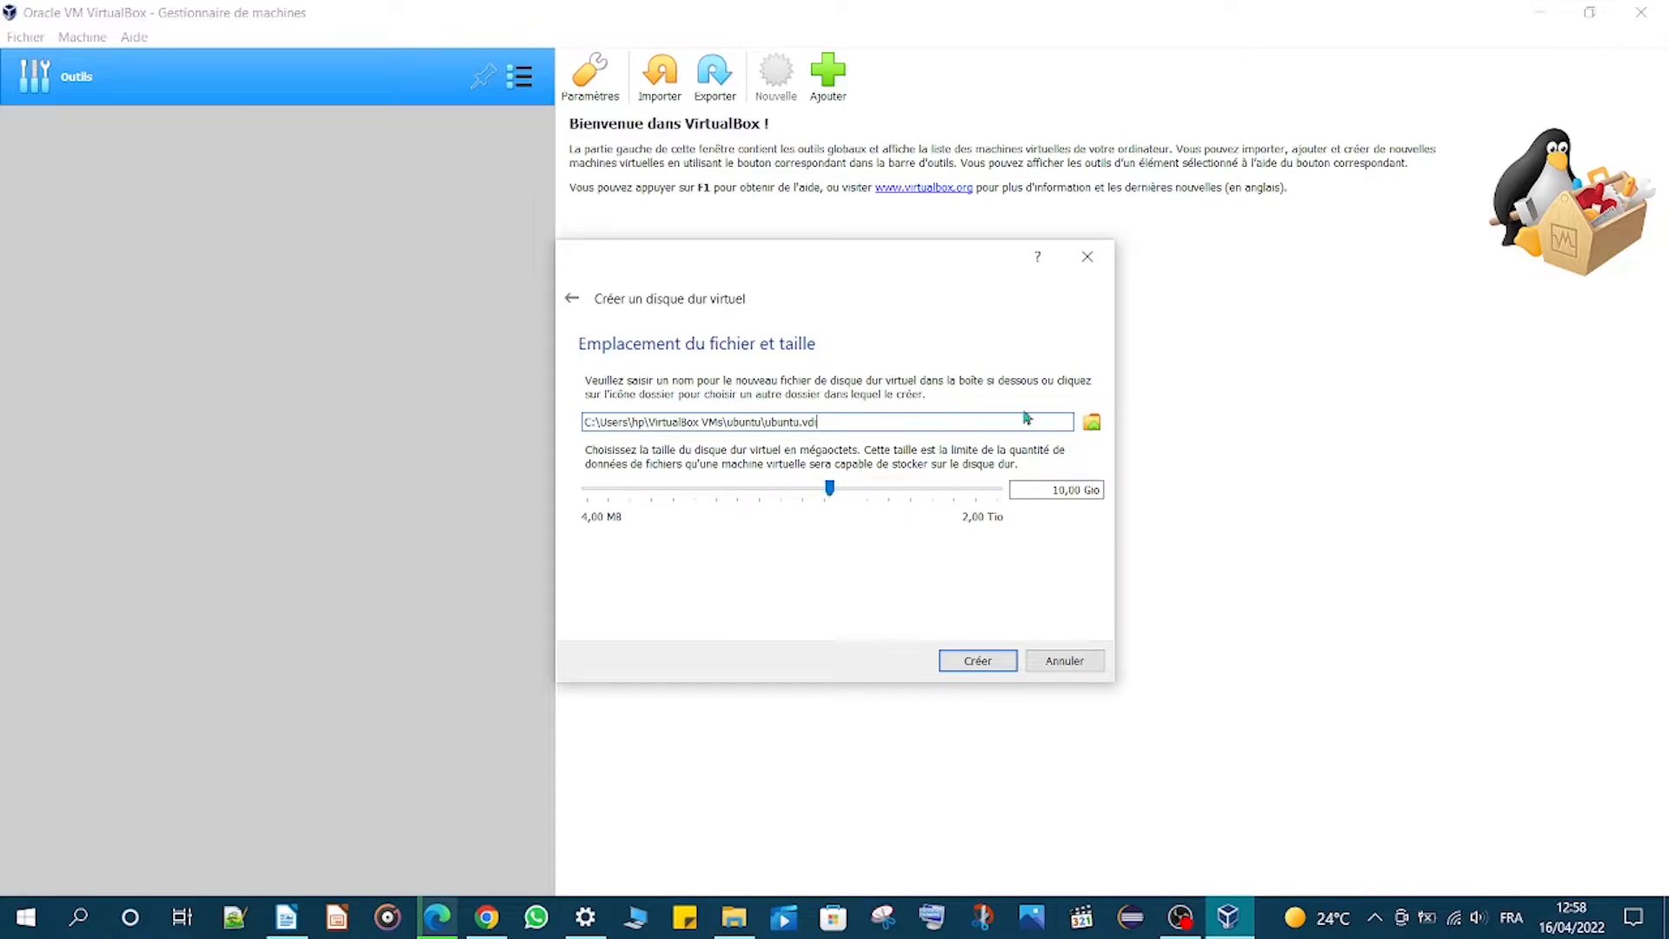
left_click(1093, 424)
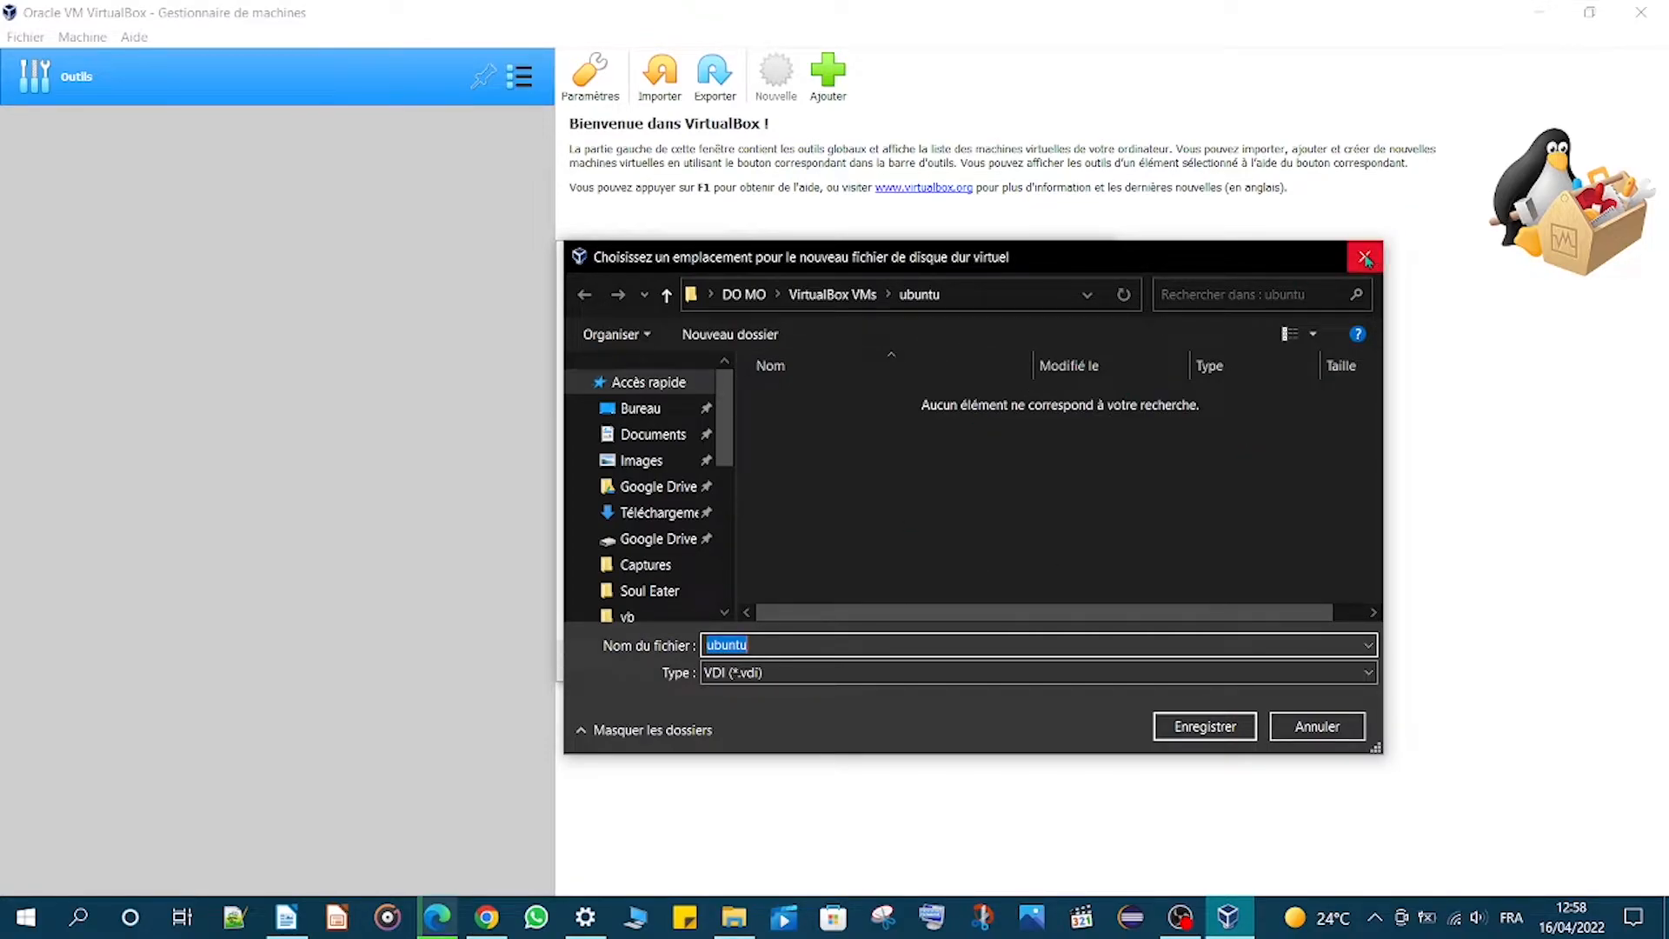
left_click(1317, 726)
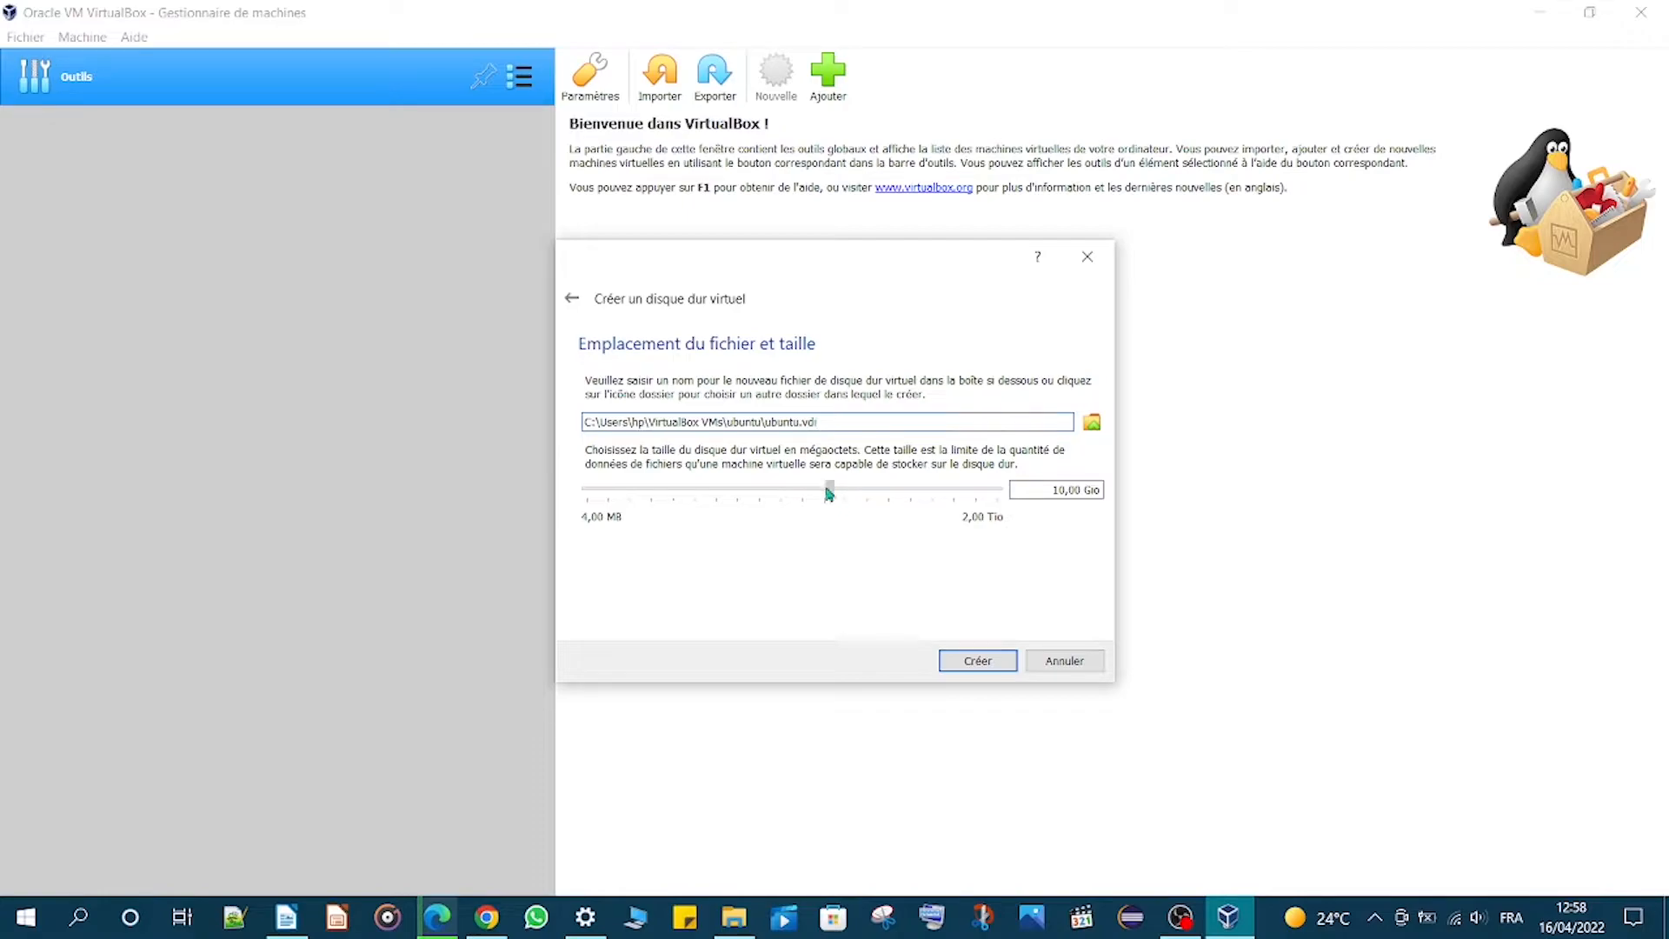
mouse_move(829, 493)
left_mouse_down()
mouse_move(853, 493)
mouse_move(828, 494)
left_mouse_up()
left_click(1000, 667)
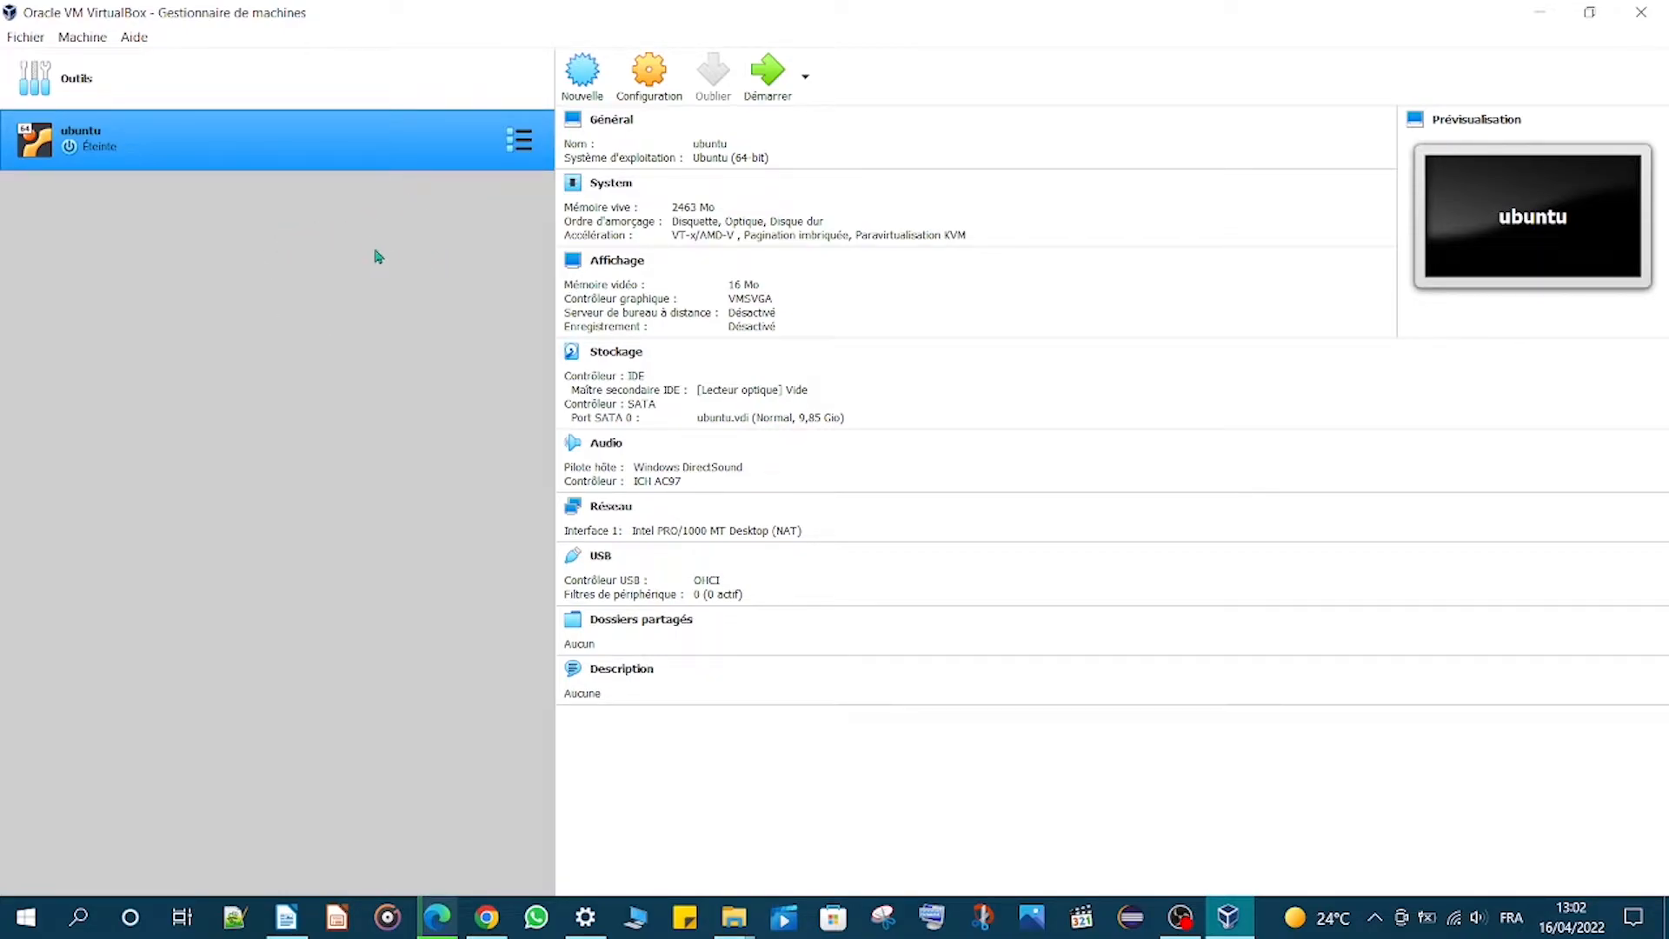
- Open the ubuntu VM's storage settings and the optical disk chooser for the empty IDE drive
left_click(648, 79)
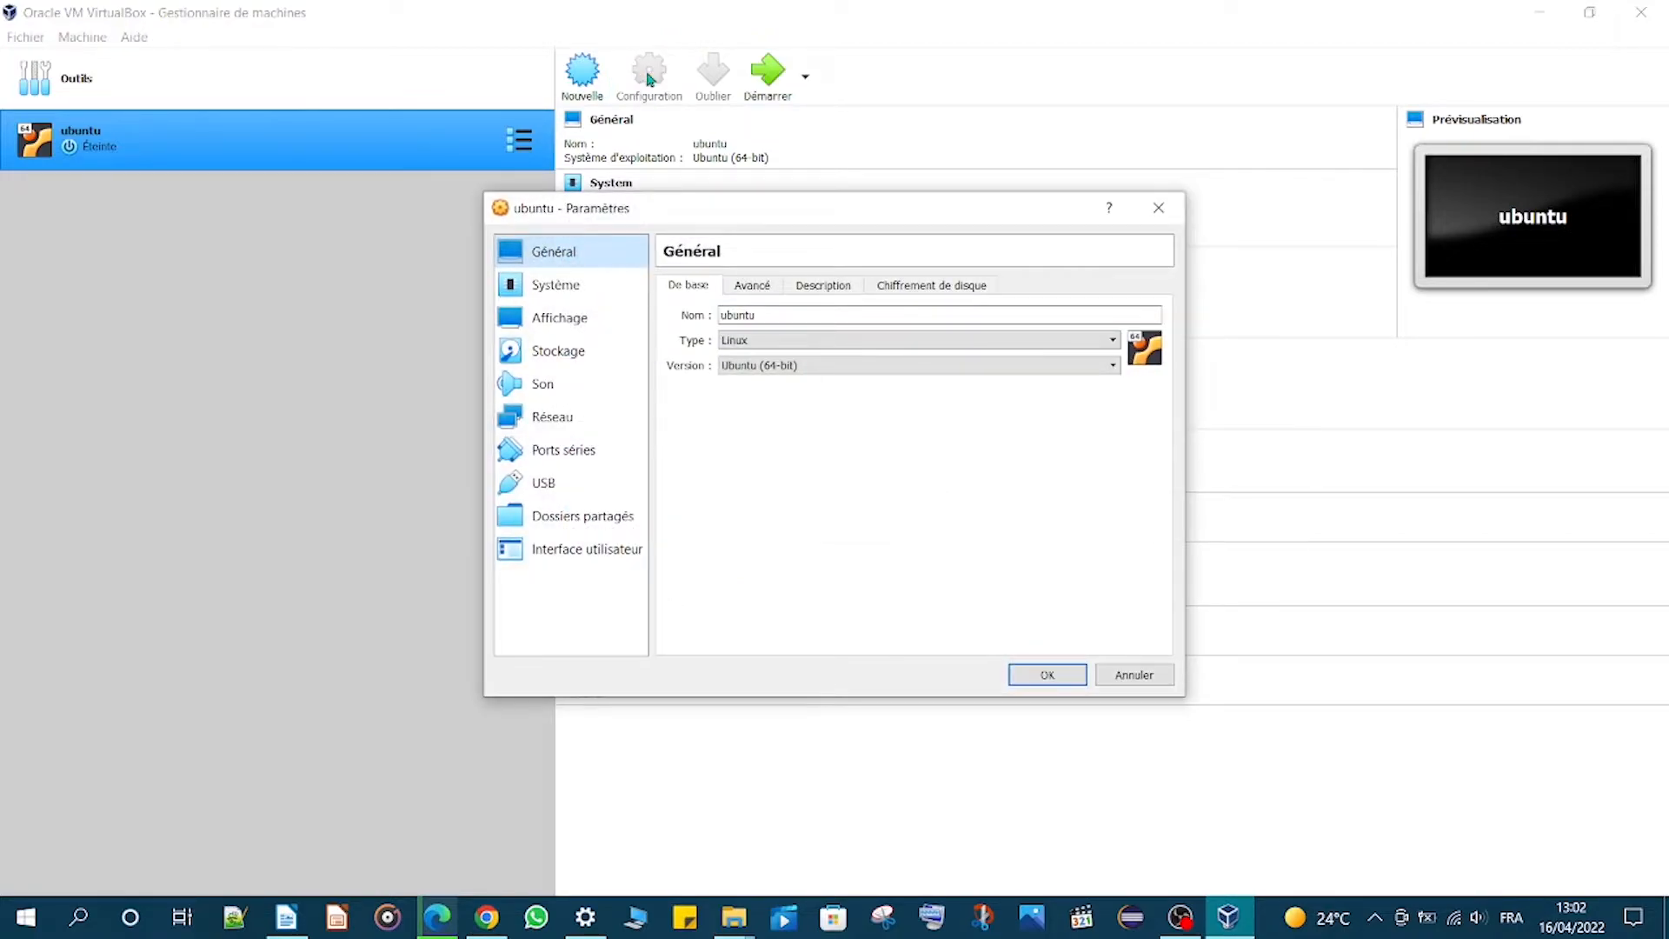
left_click(590, 365)
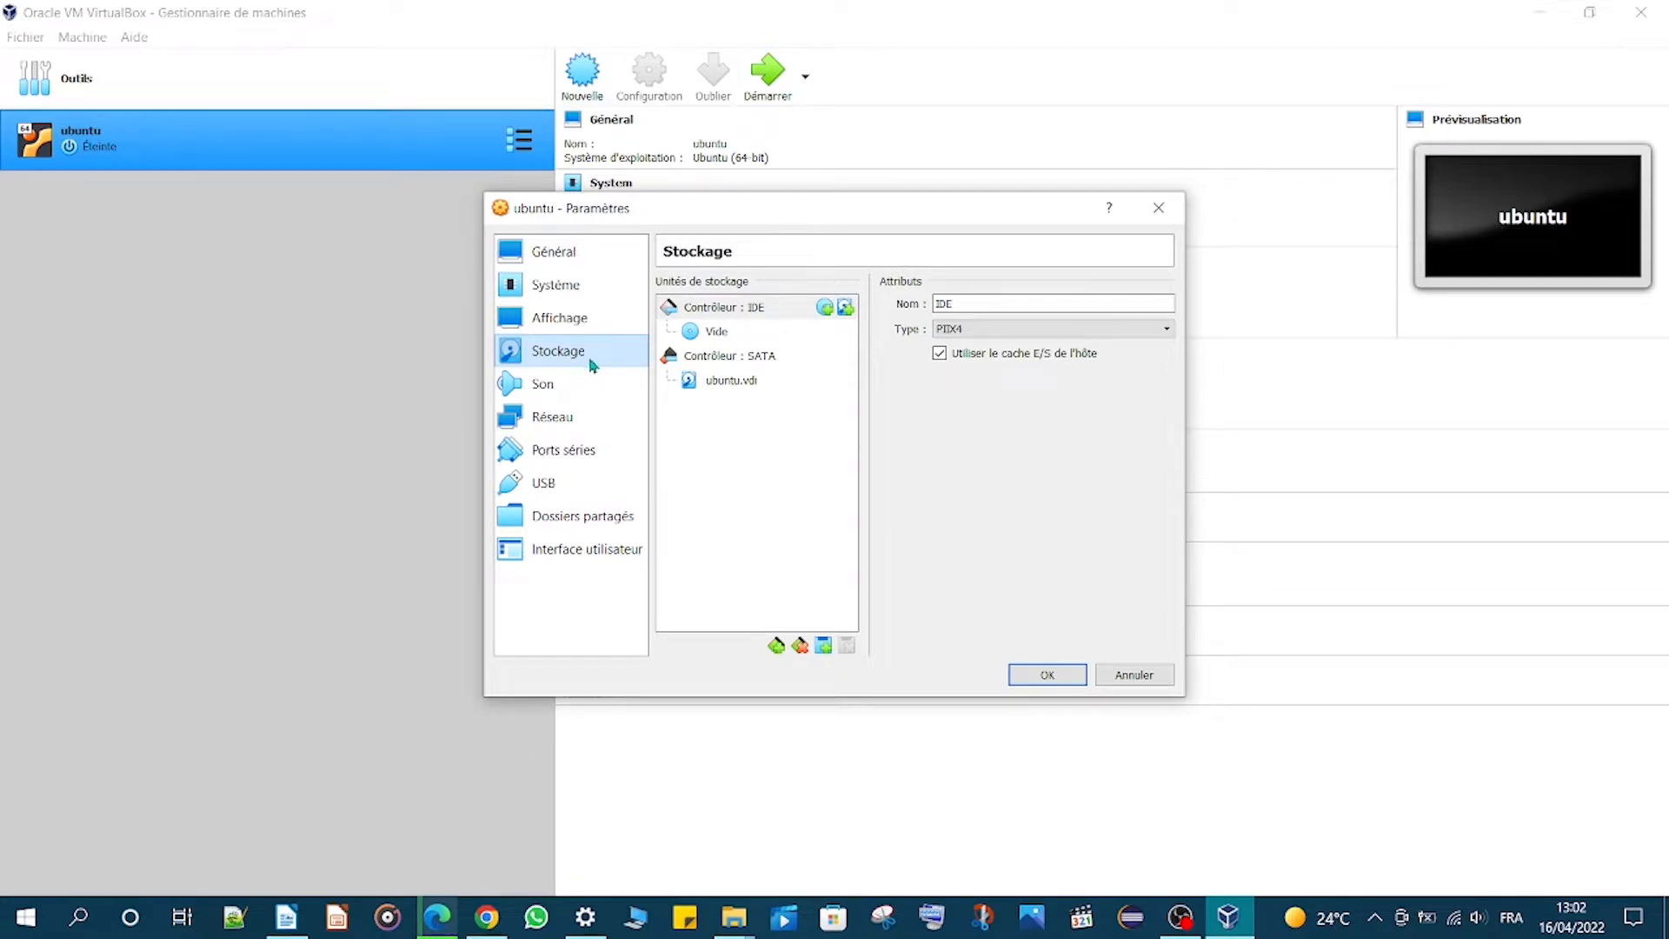
left_click(704, 335)
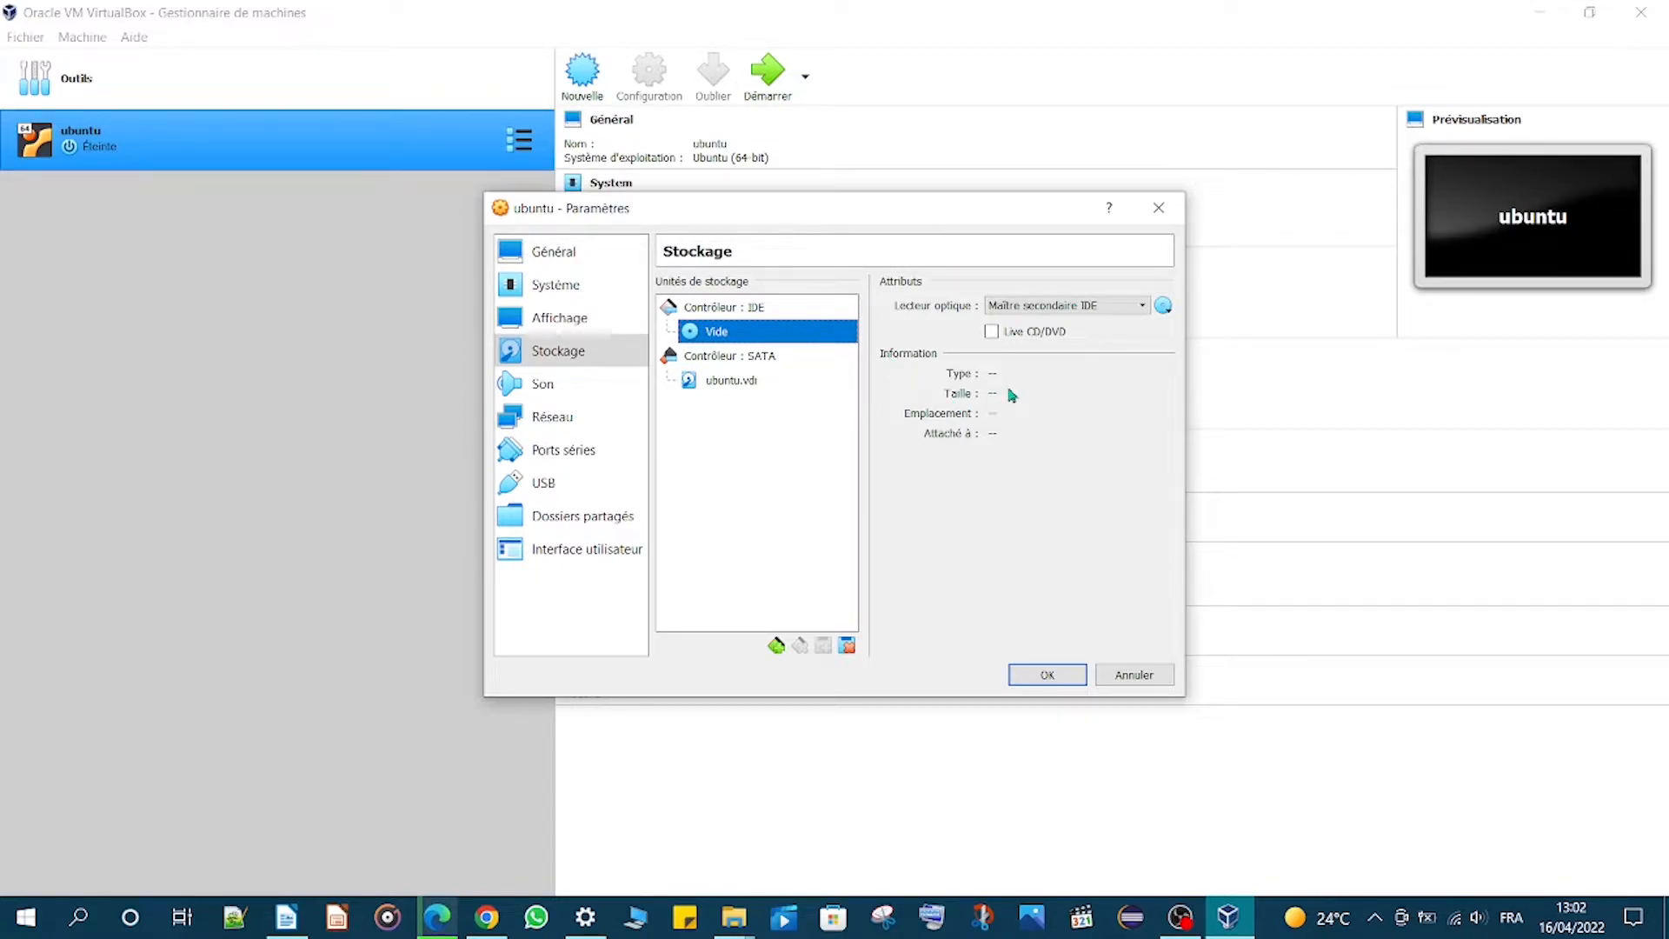
left_click(1162, 308)
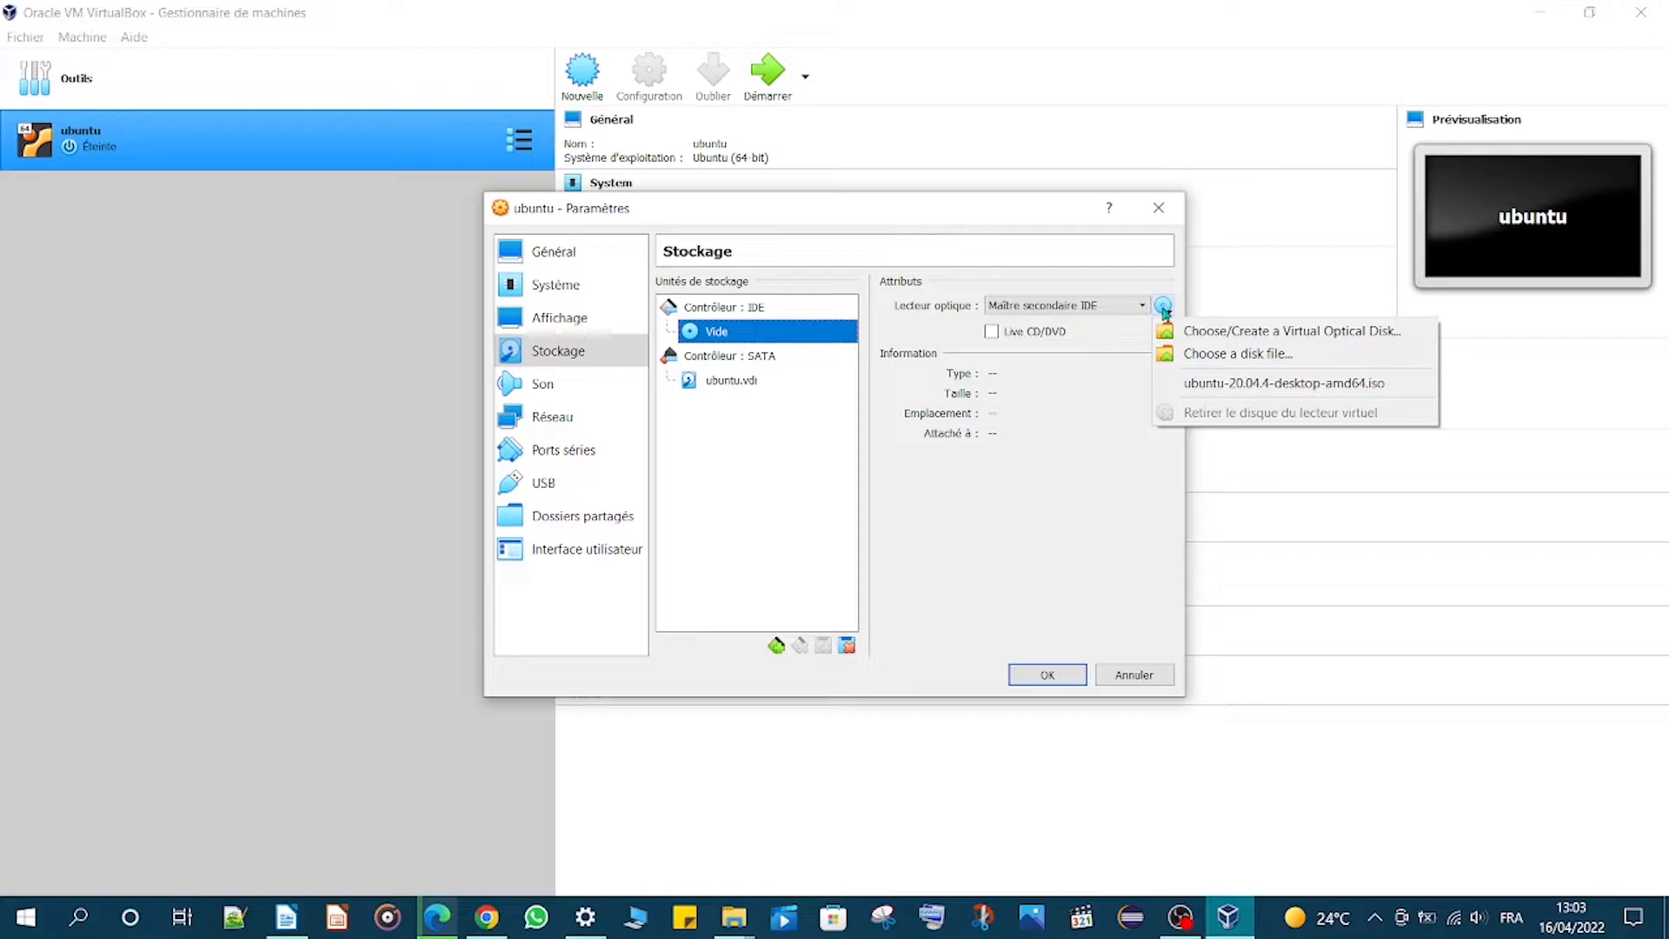
left_click(1207, 331)
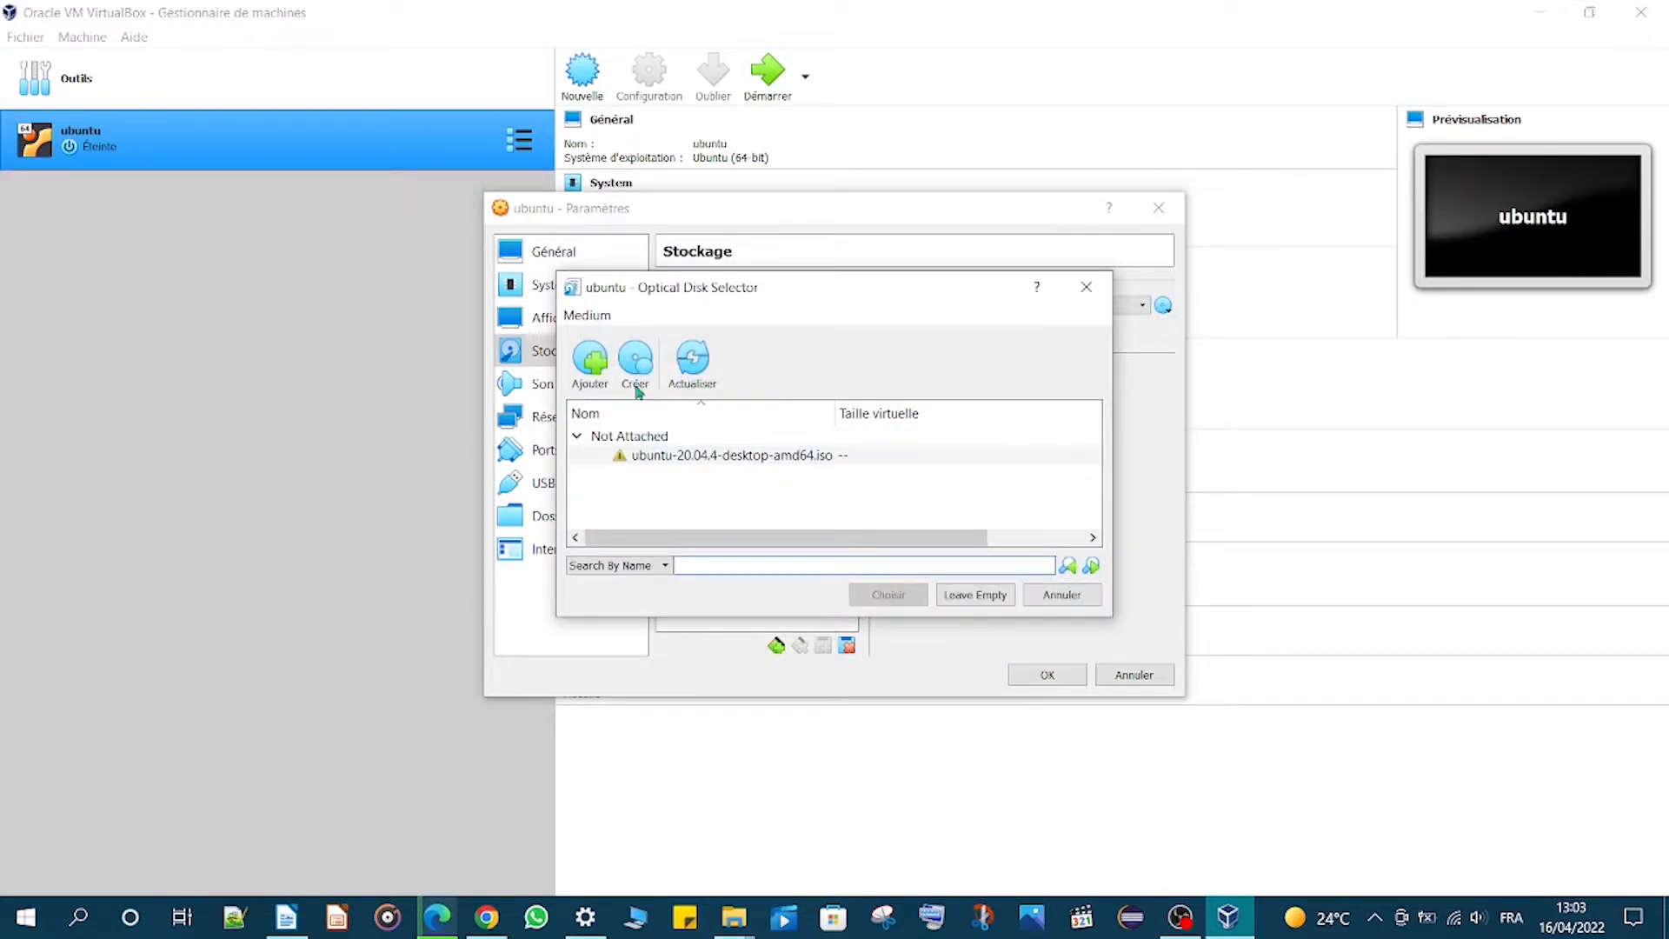
- Add the ubuntu-20.04.4-desktop-amd64 ISO from the desktop, attach it to the optical drive, and confirm the settings
left_click(590, 372)
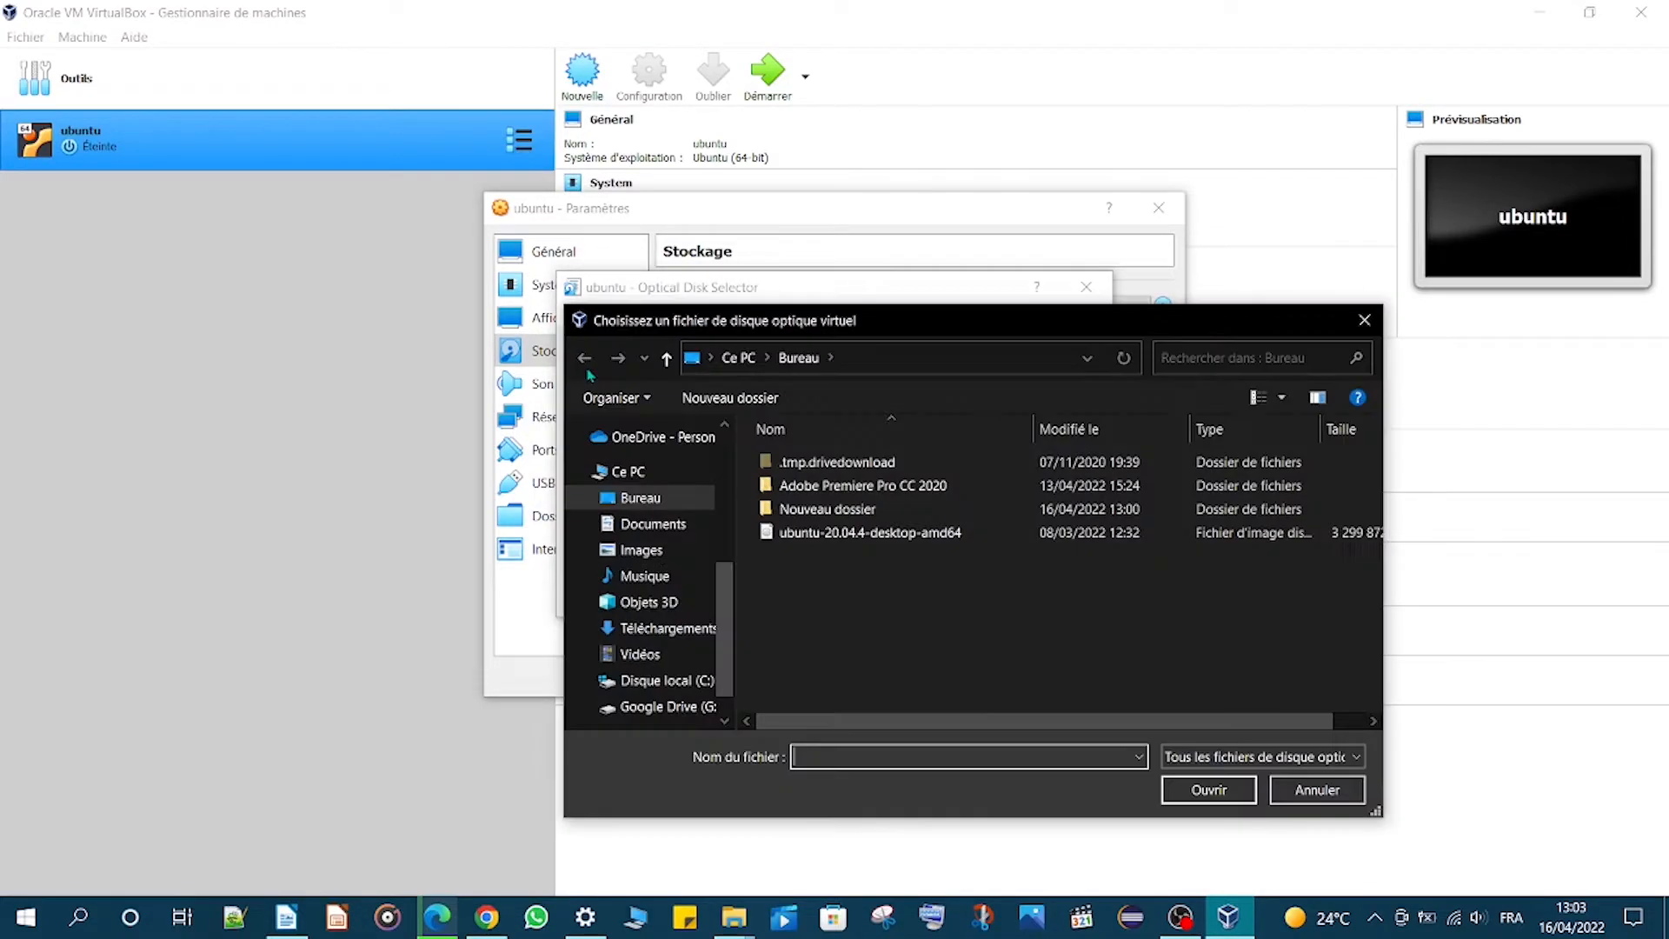
left_click(911, 546)
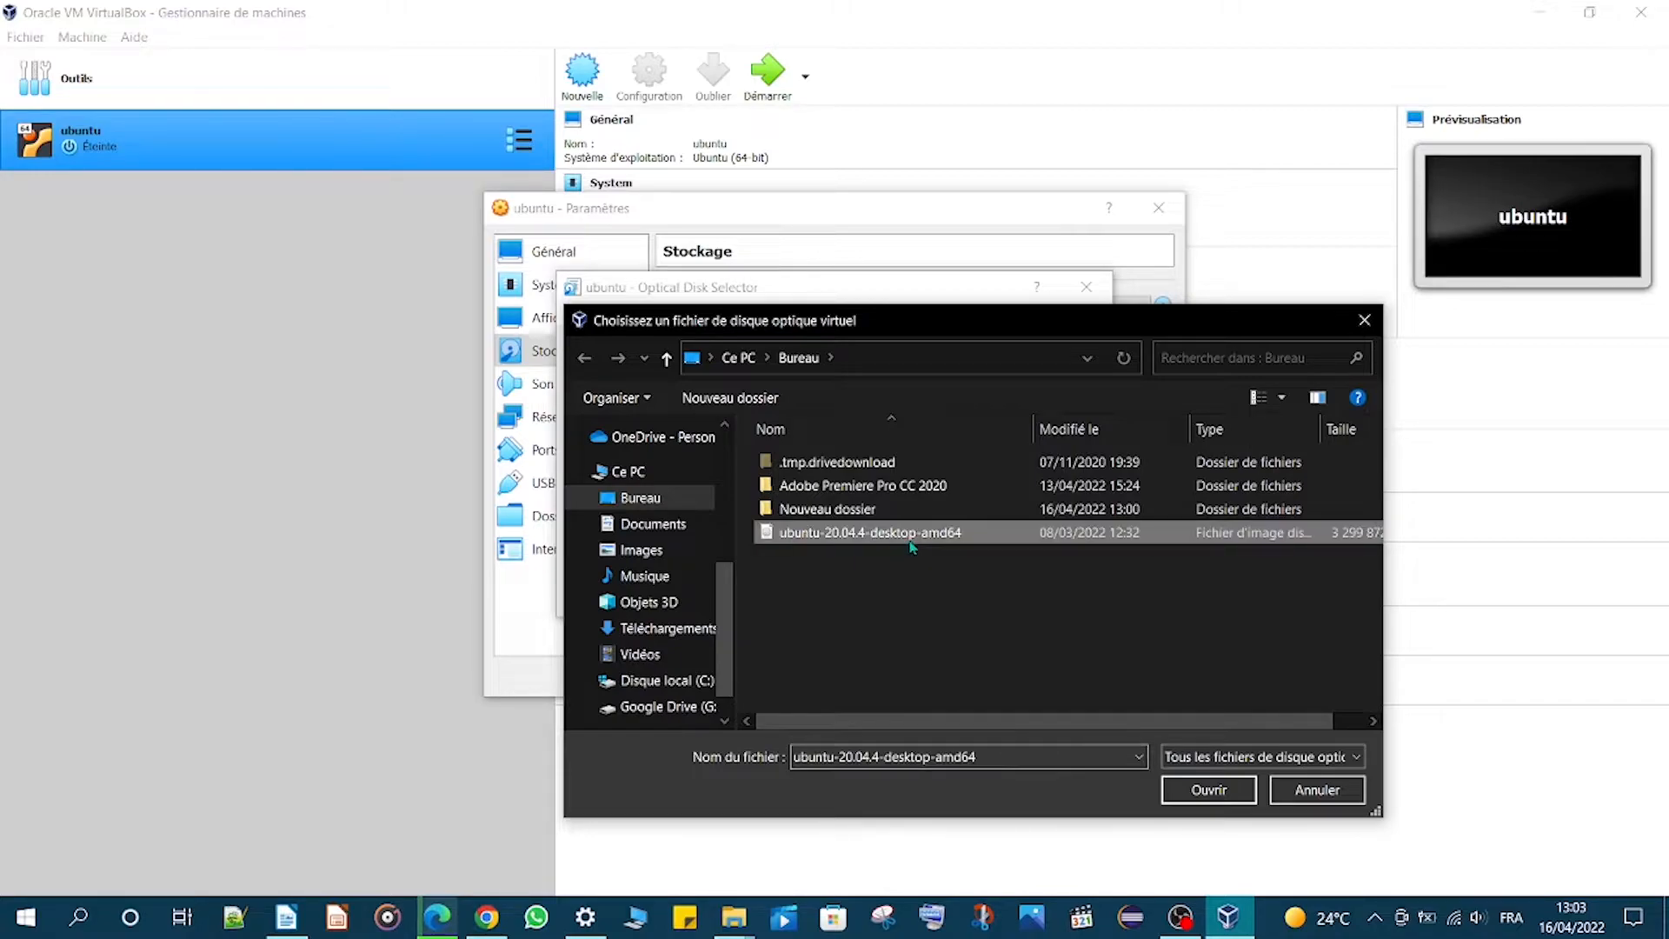
left_click(1208, 789)
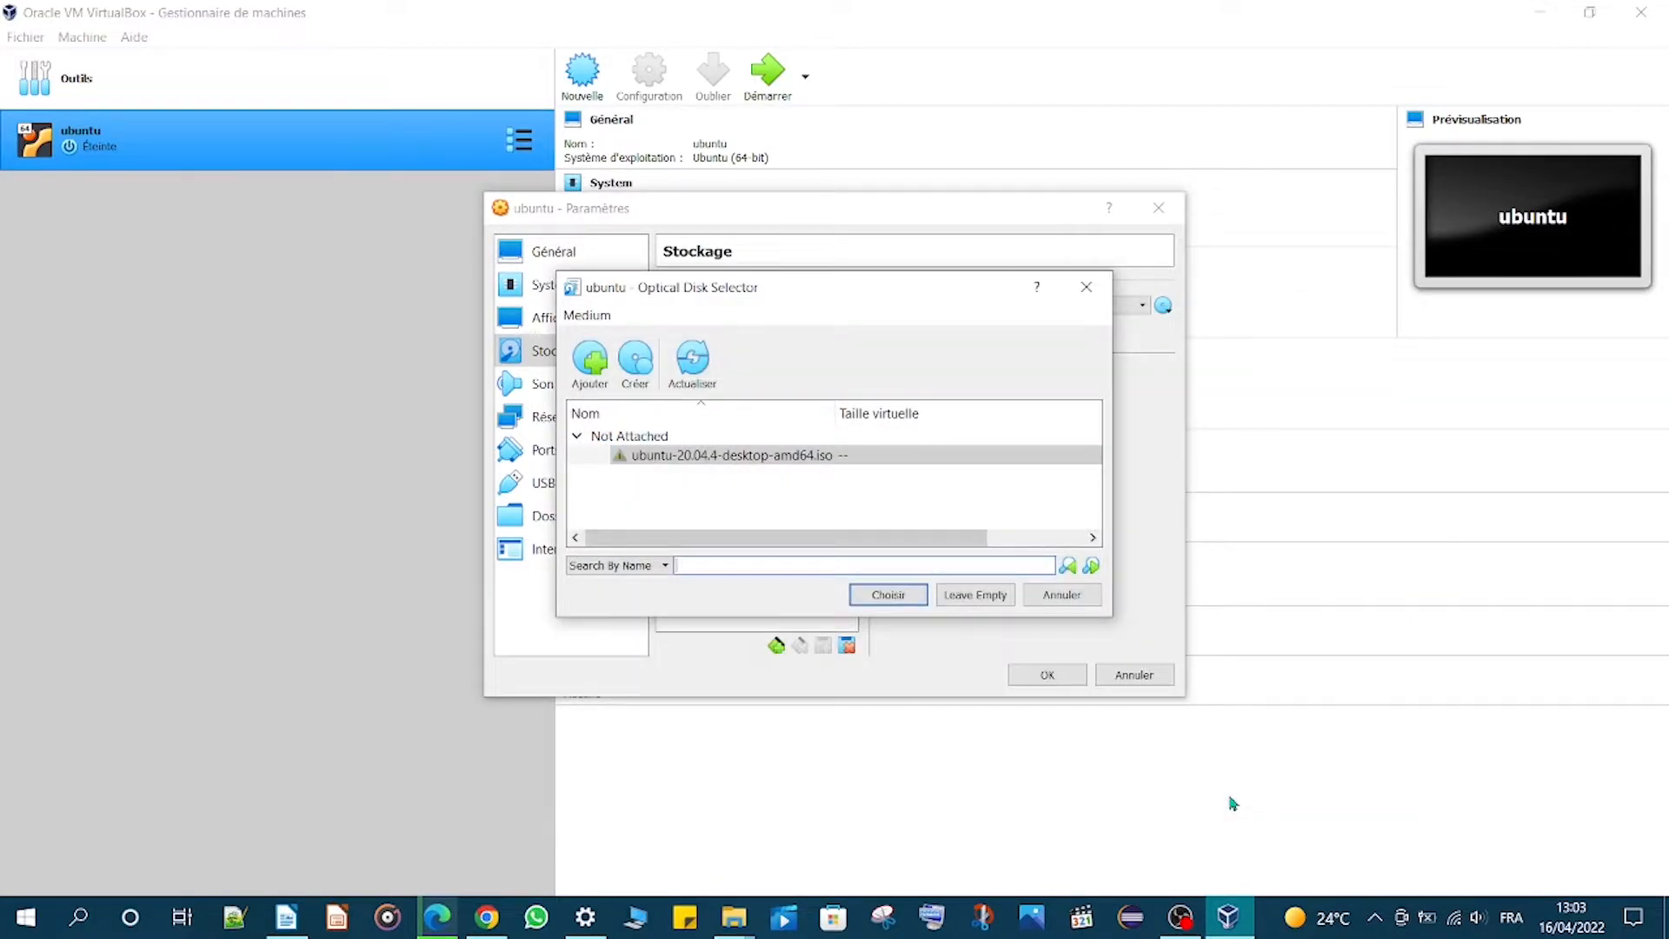
left_click(903, 596)
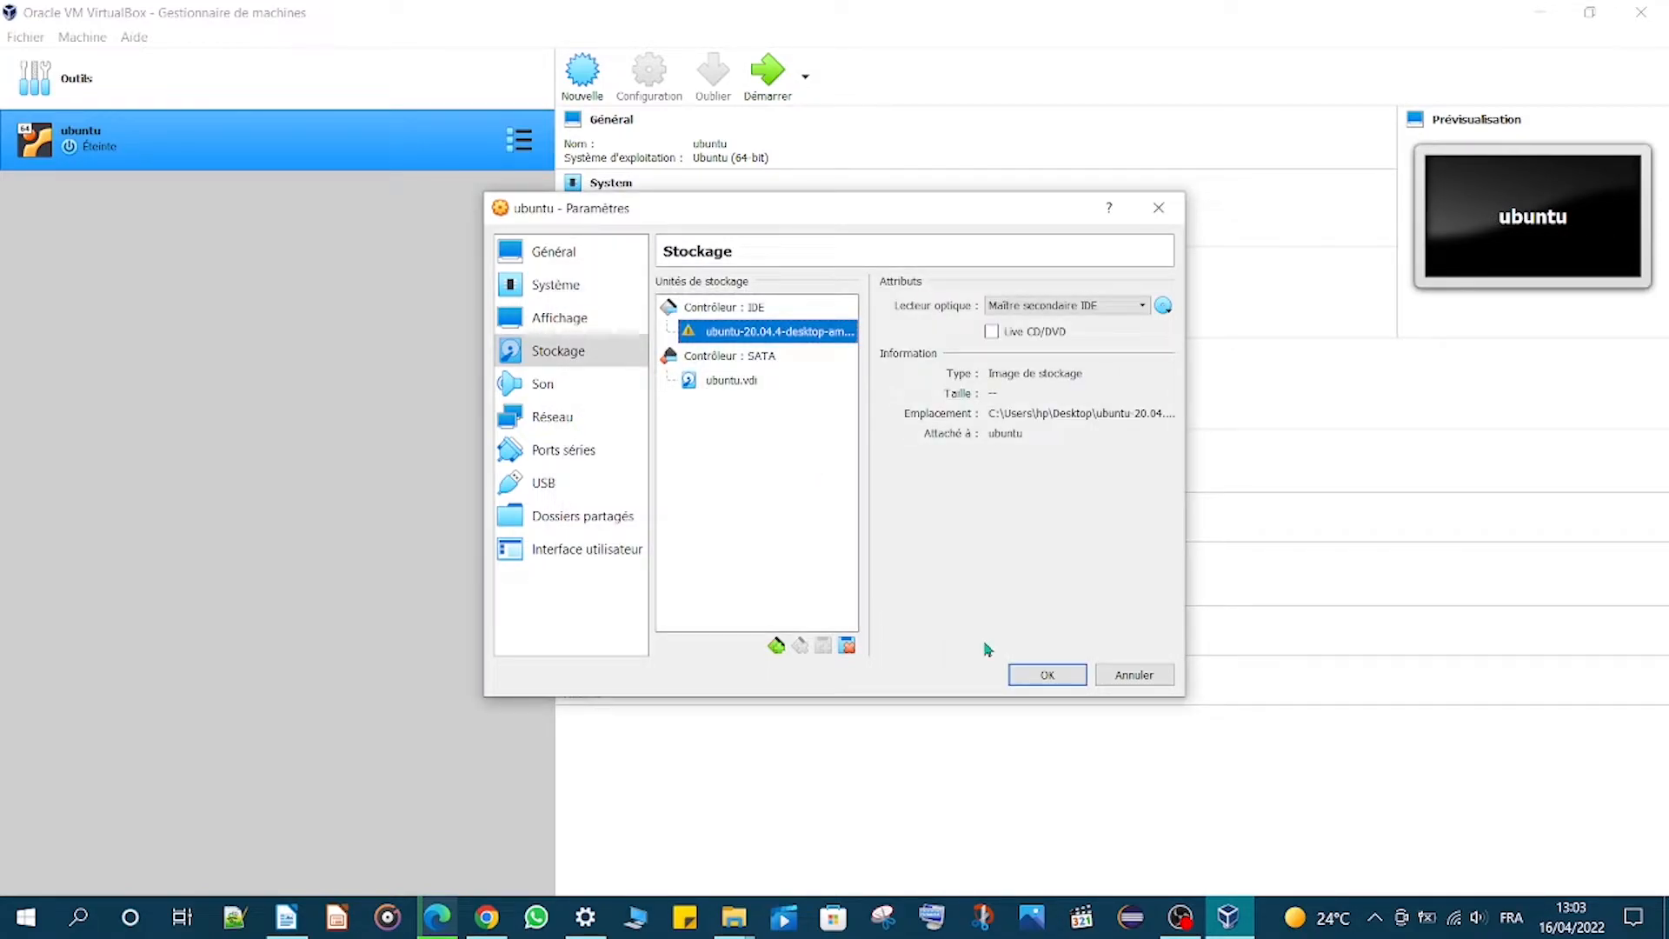
left_click(1039, 687)
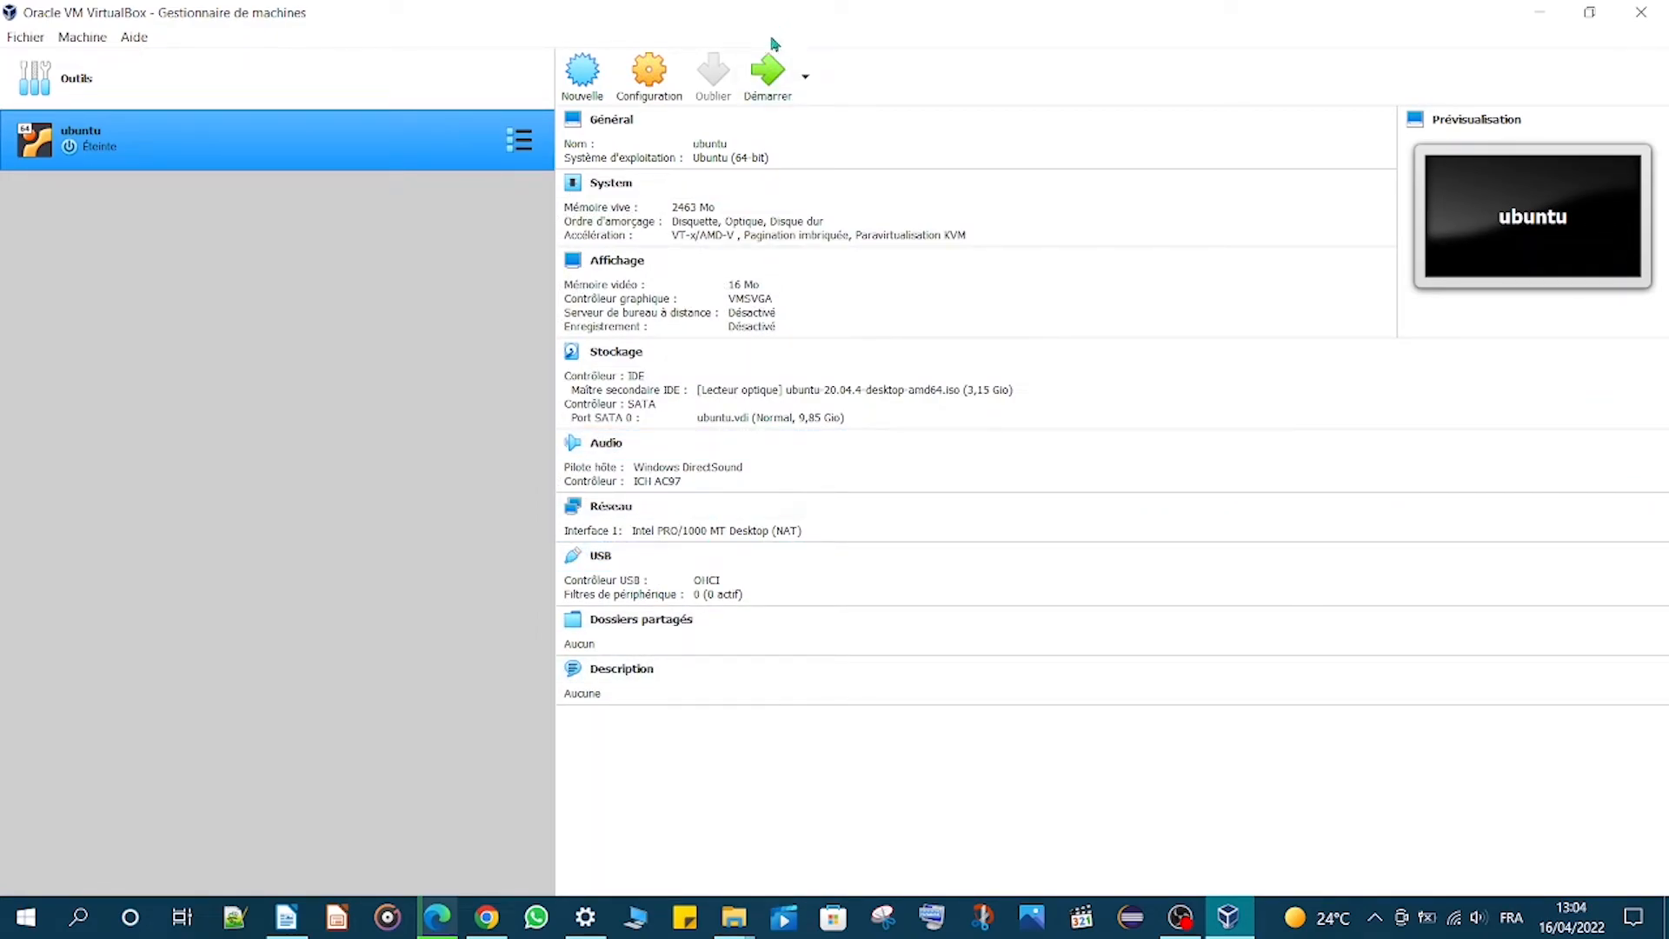
- Start the ubuntu virtual machine, maximize its window, and dismiss the keyboard capture notice
left_click(765, 73)
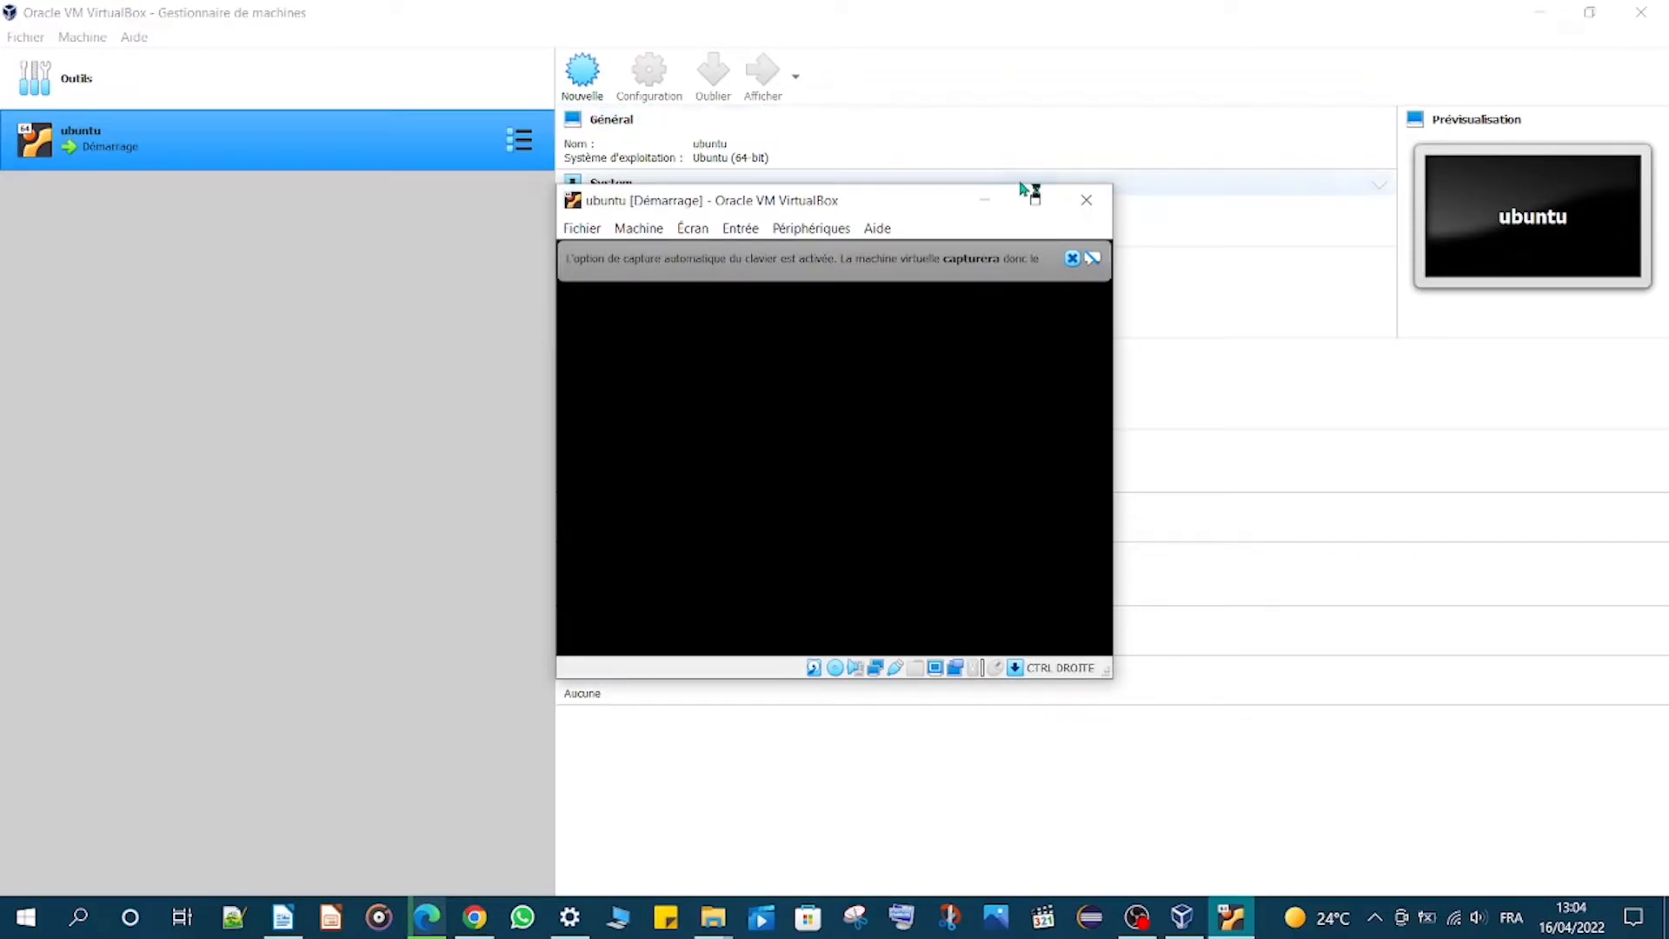
left_click(1033, 198)
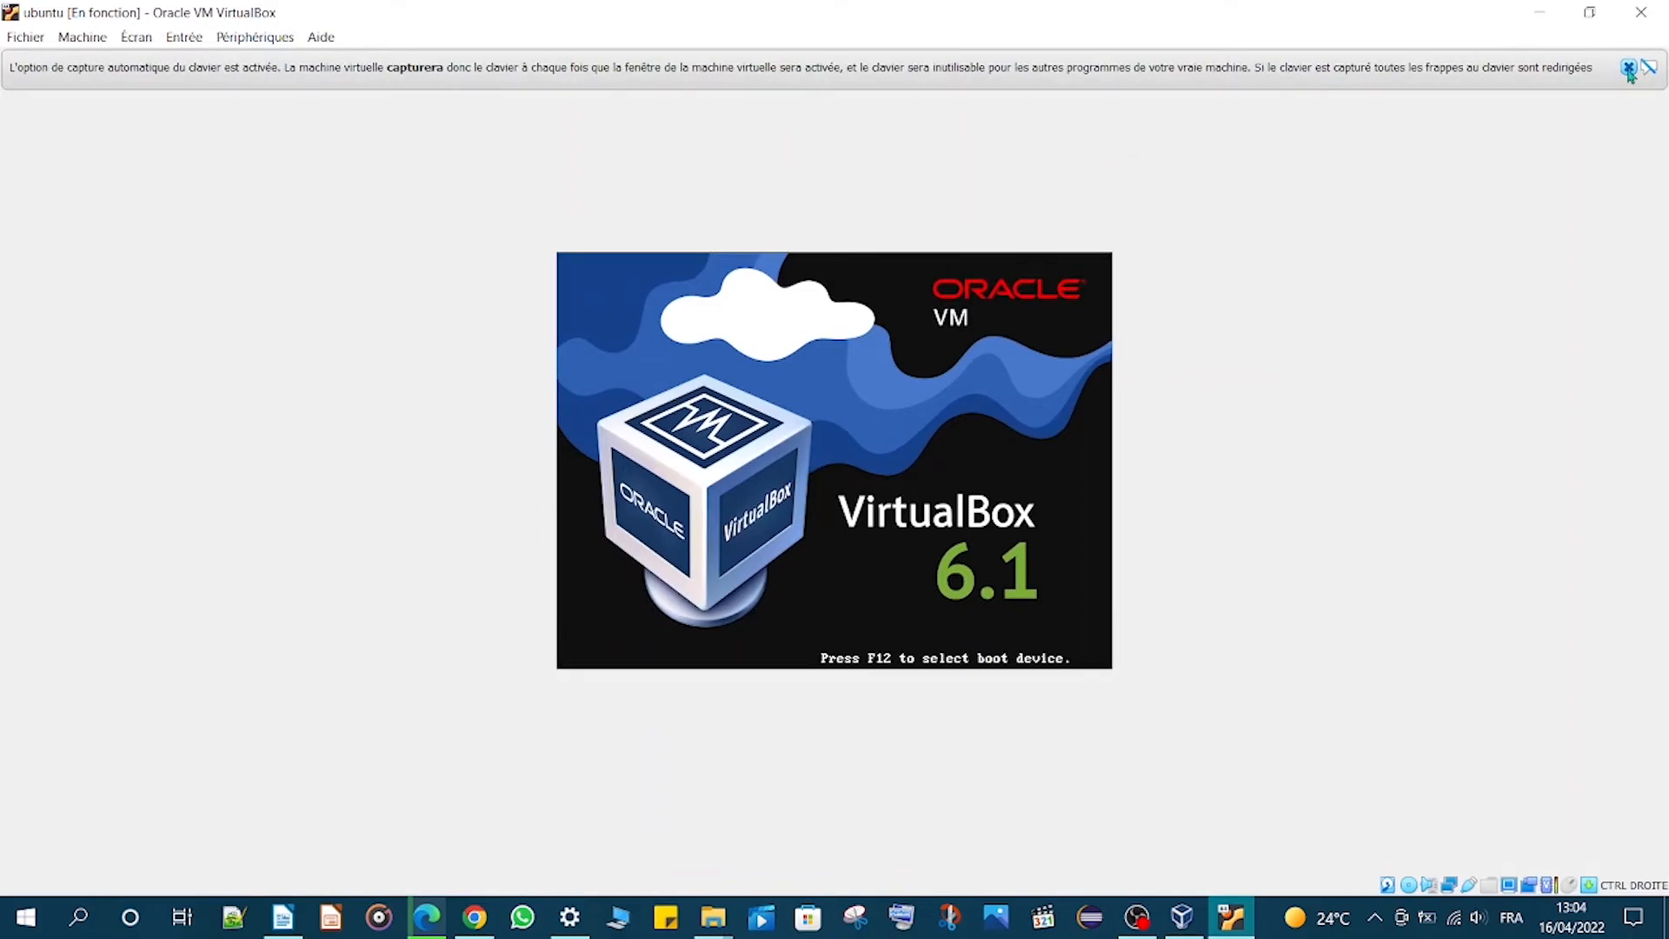
left_click(1628, 69)
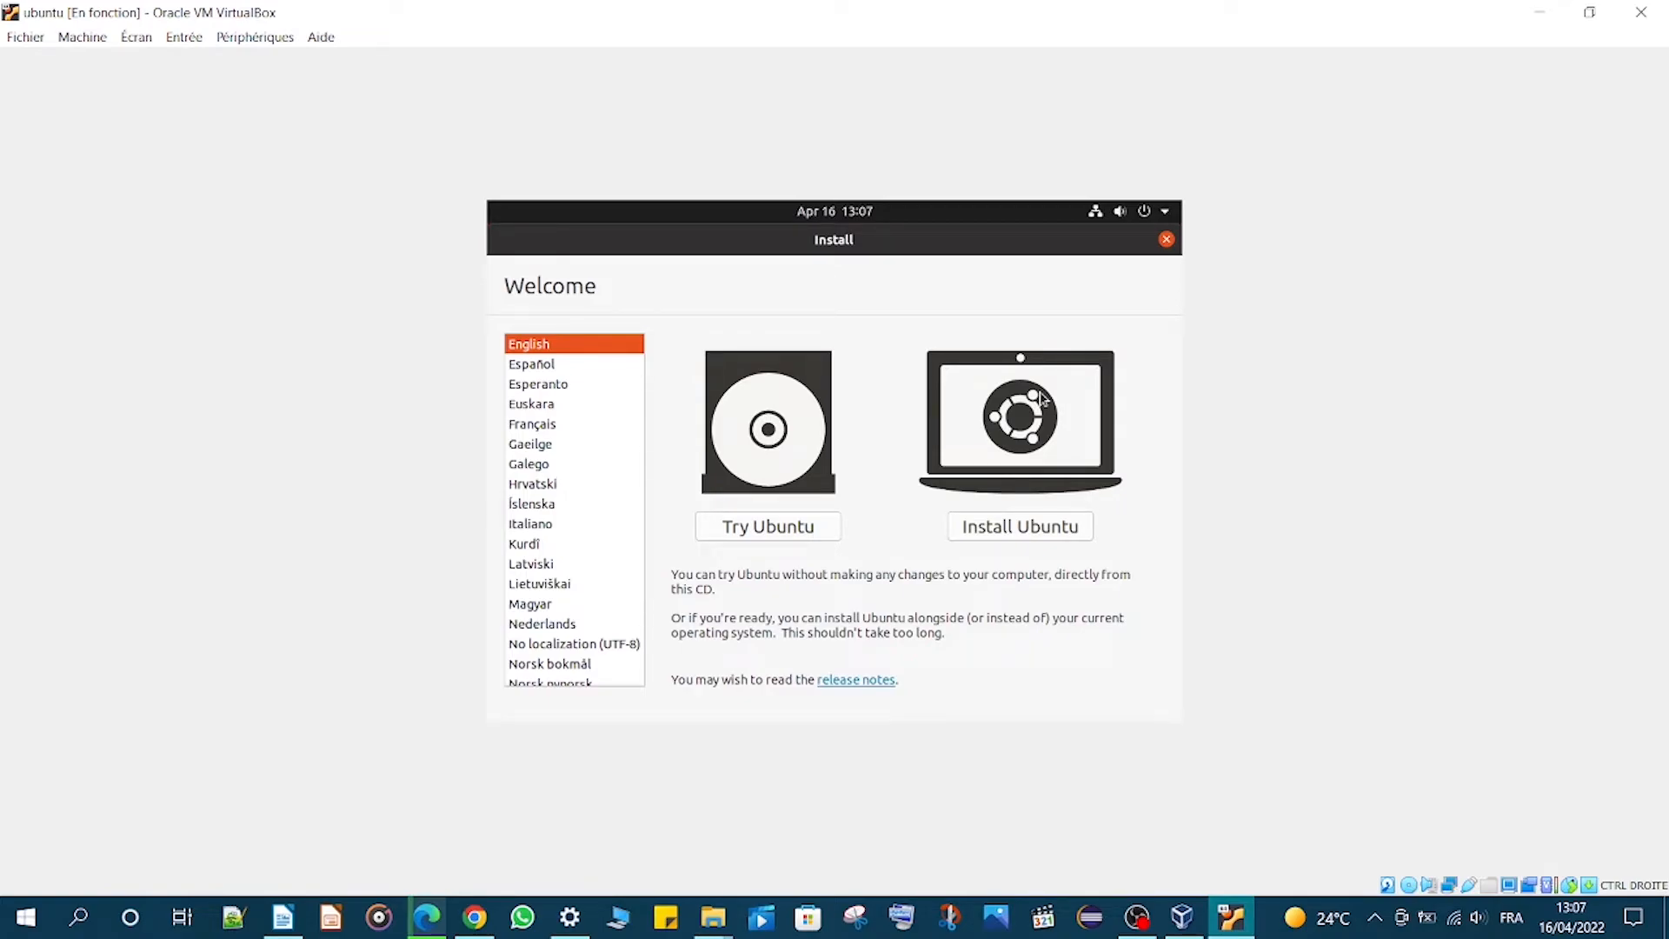
- Set the installer language to Français and begin Installer Ubuntu
left_click(528, 425)
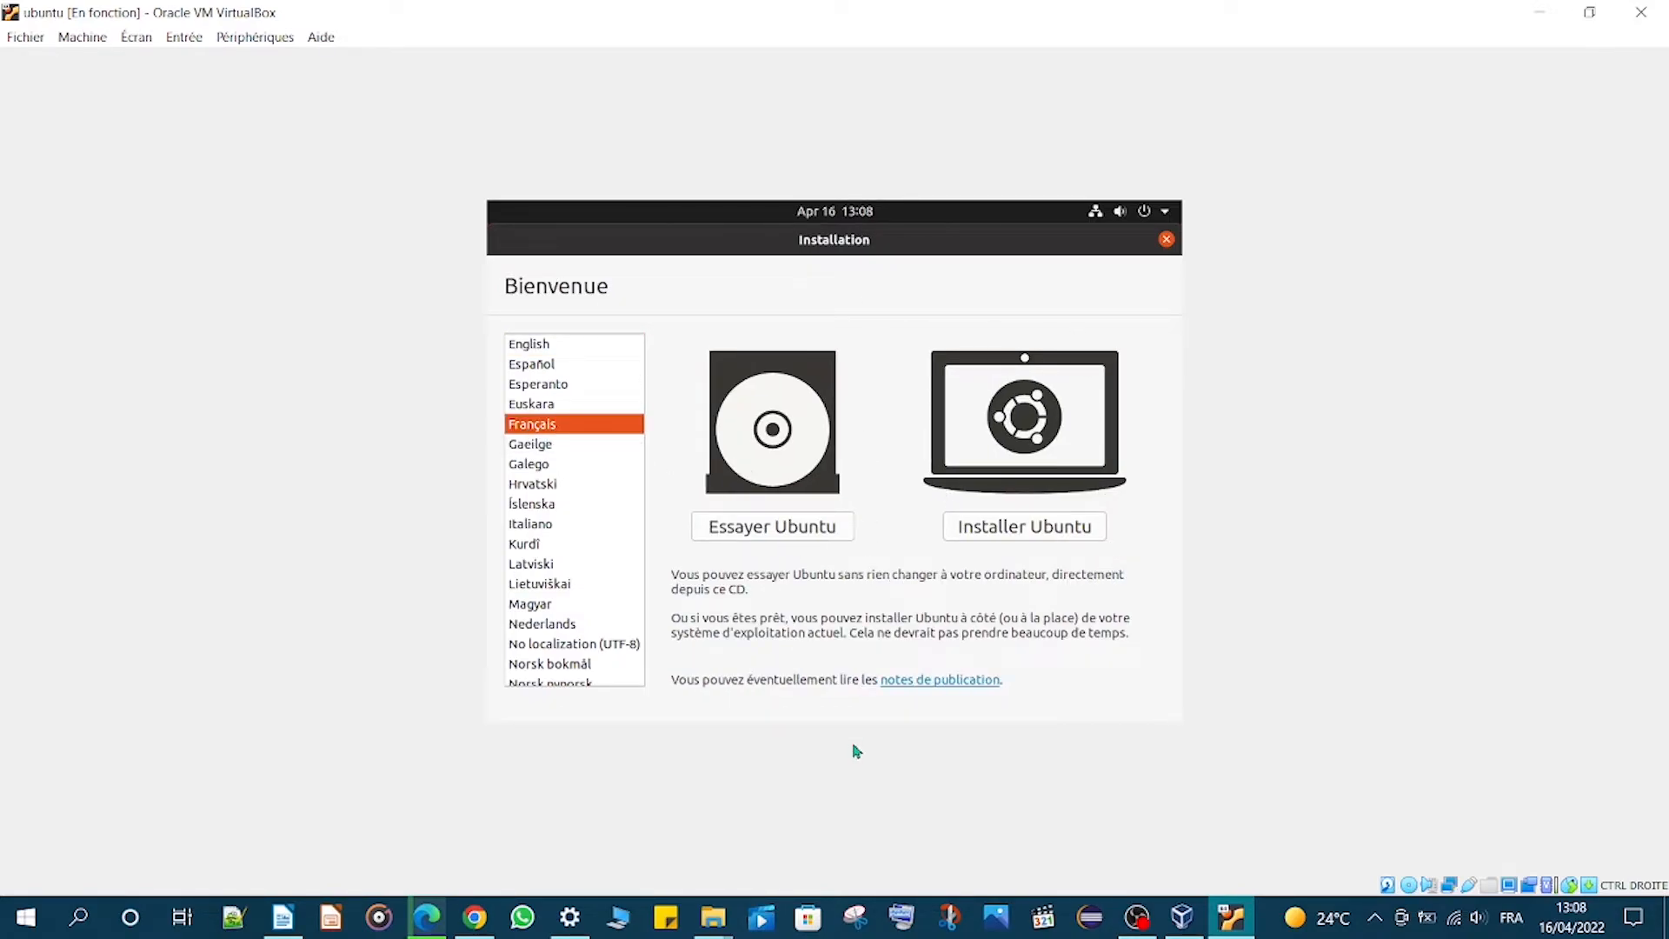
left_click(1035, 521)
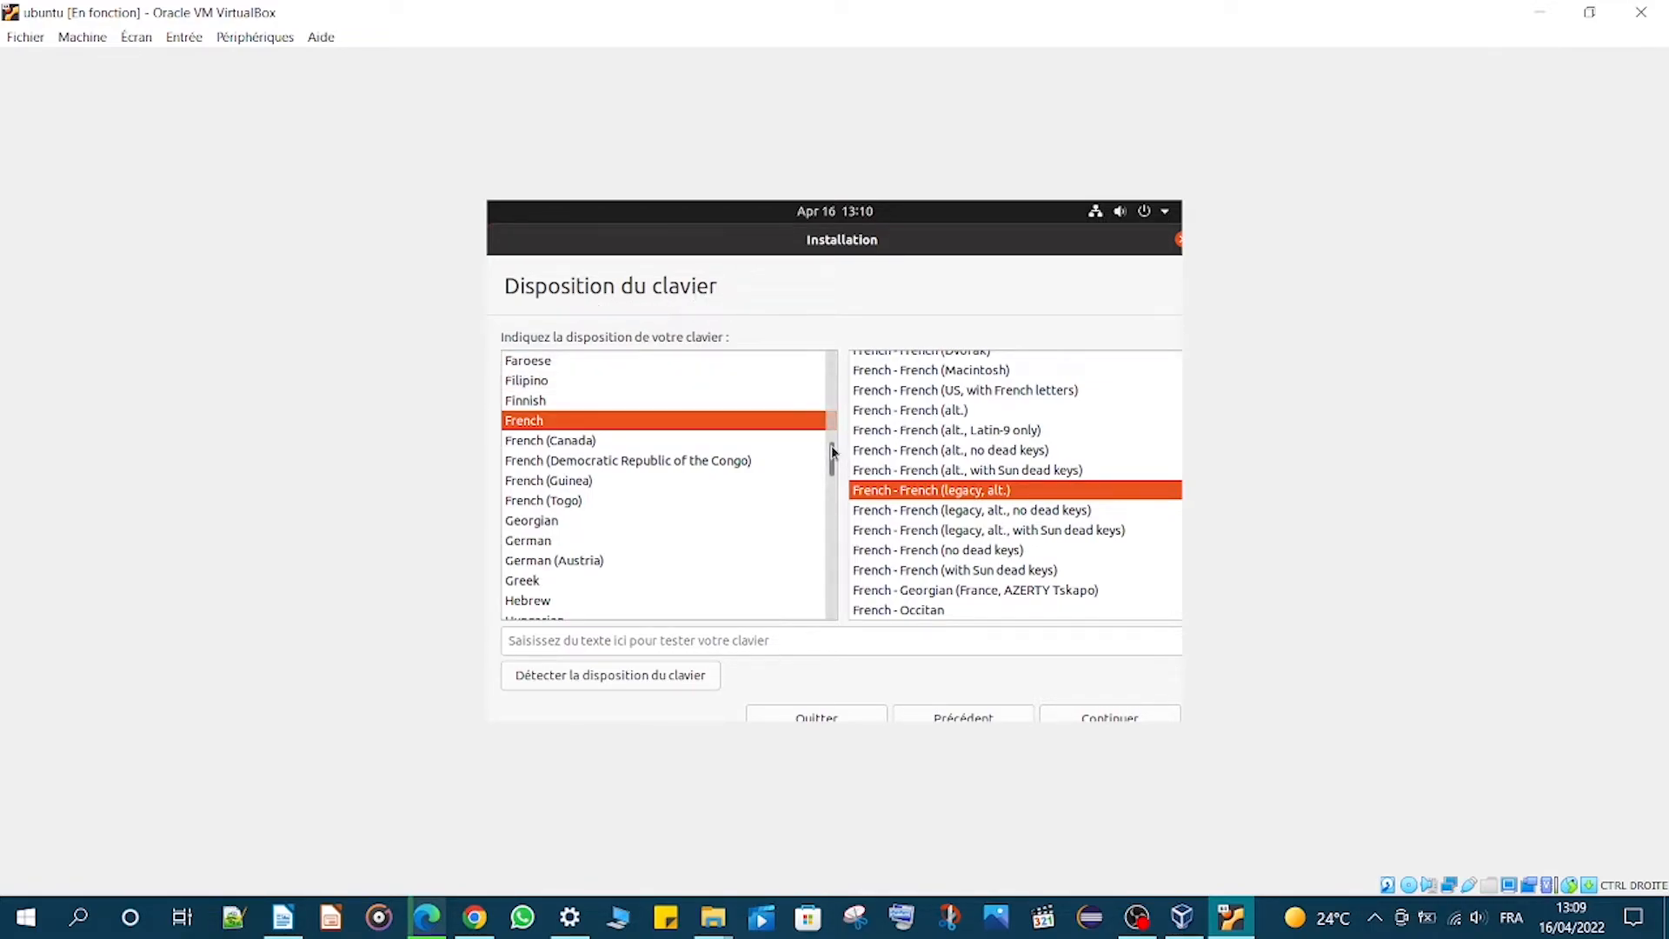
- Test the French (legacy, alt.) keyboard layout with the text ubuntu, then continue
mouse_move(836, 445)
left_mouse_down()
mouse_move(867, 306)
mouse_move(842, 458)
mouse_move(841, 433)
mouse_move(834, 447)
left_mouse_up()
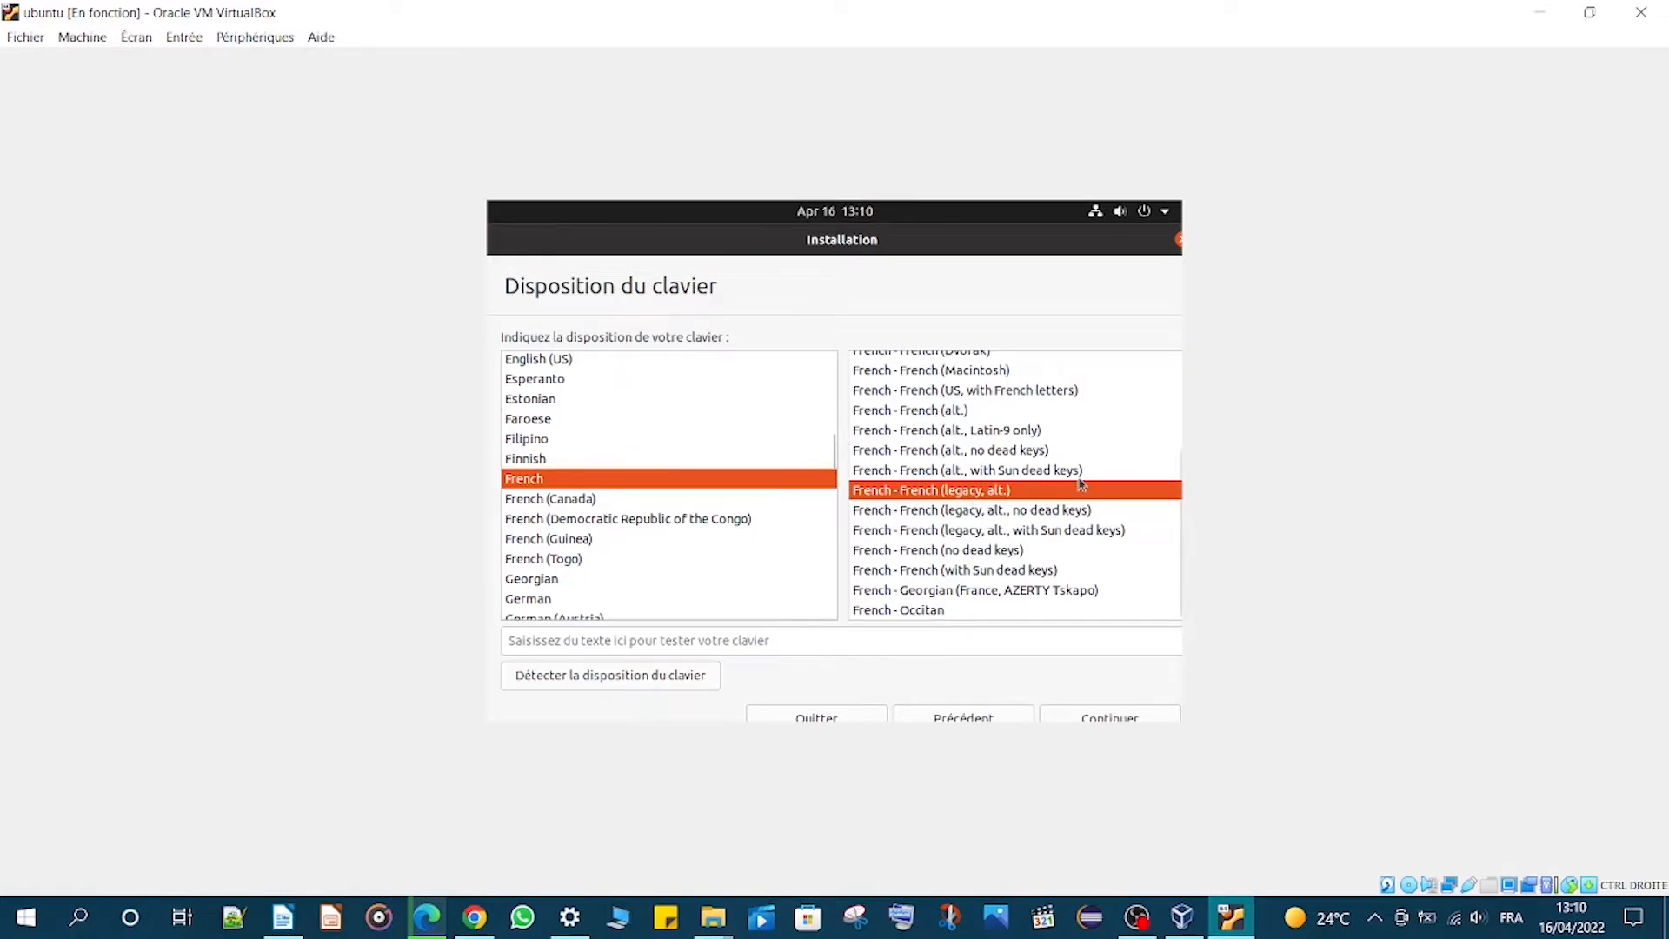
left_click_drag(1178, 522, 1165, 681)
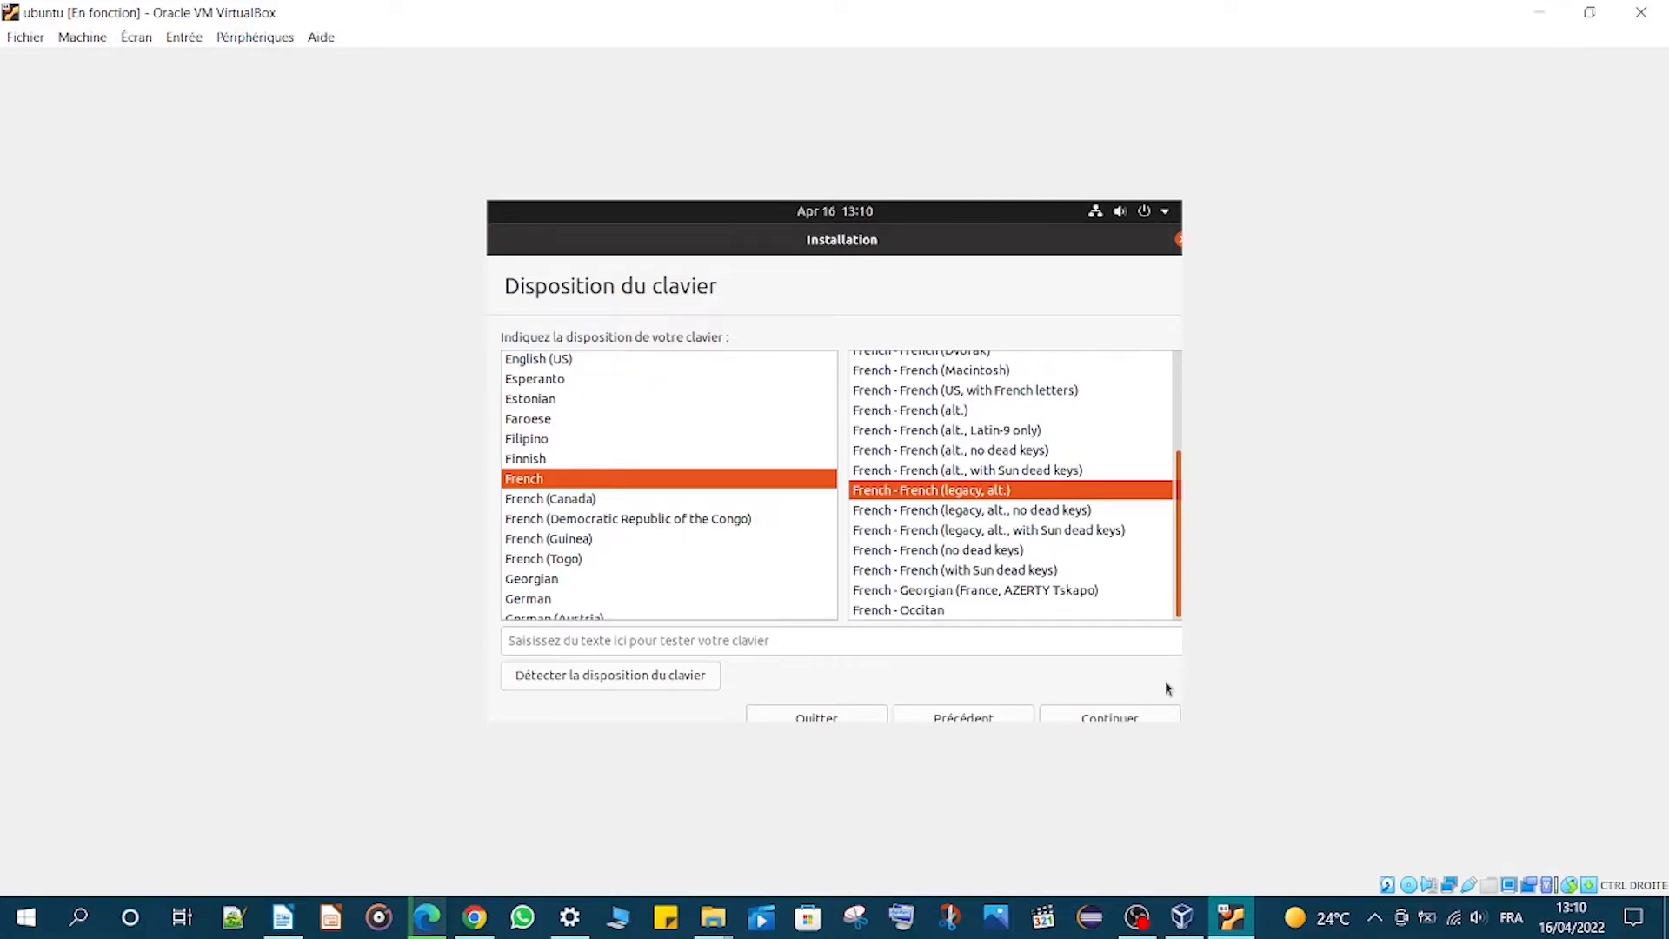
left_click(639, 642)
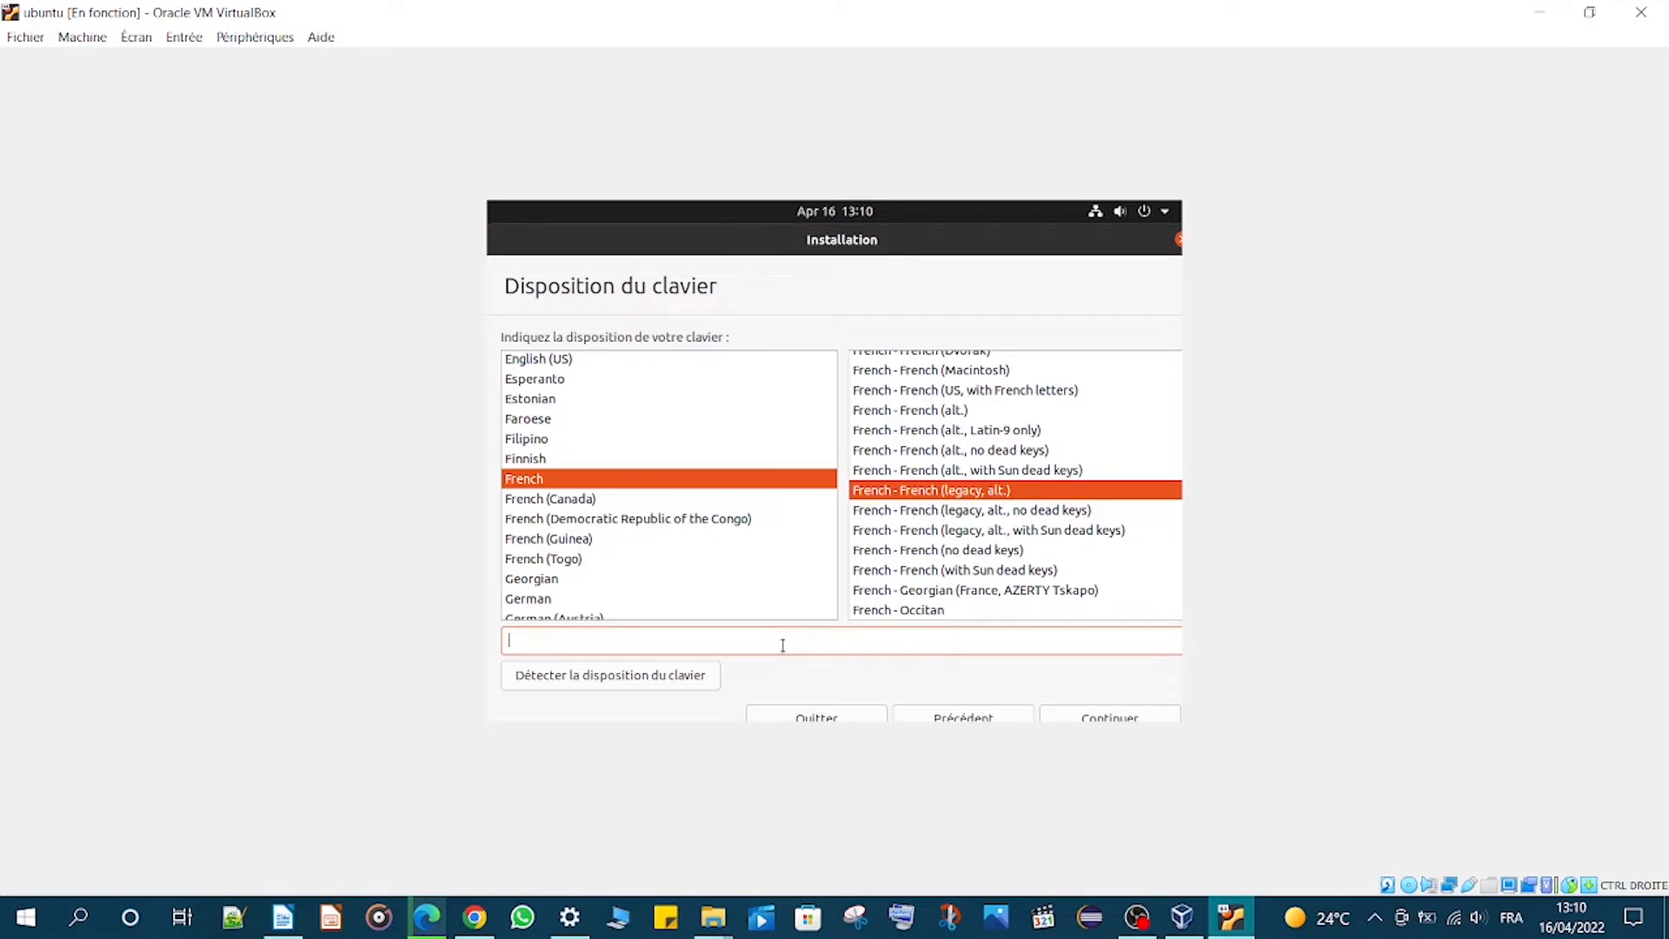
type("ubuntu")
key("BackSpace")
key("BackSpace")
key("BackSpace")
key("BackSpace")
key("BackSpace")
key("BackSpace")
left_click(641, 677)
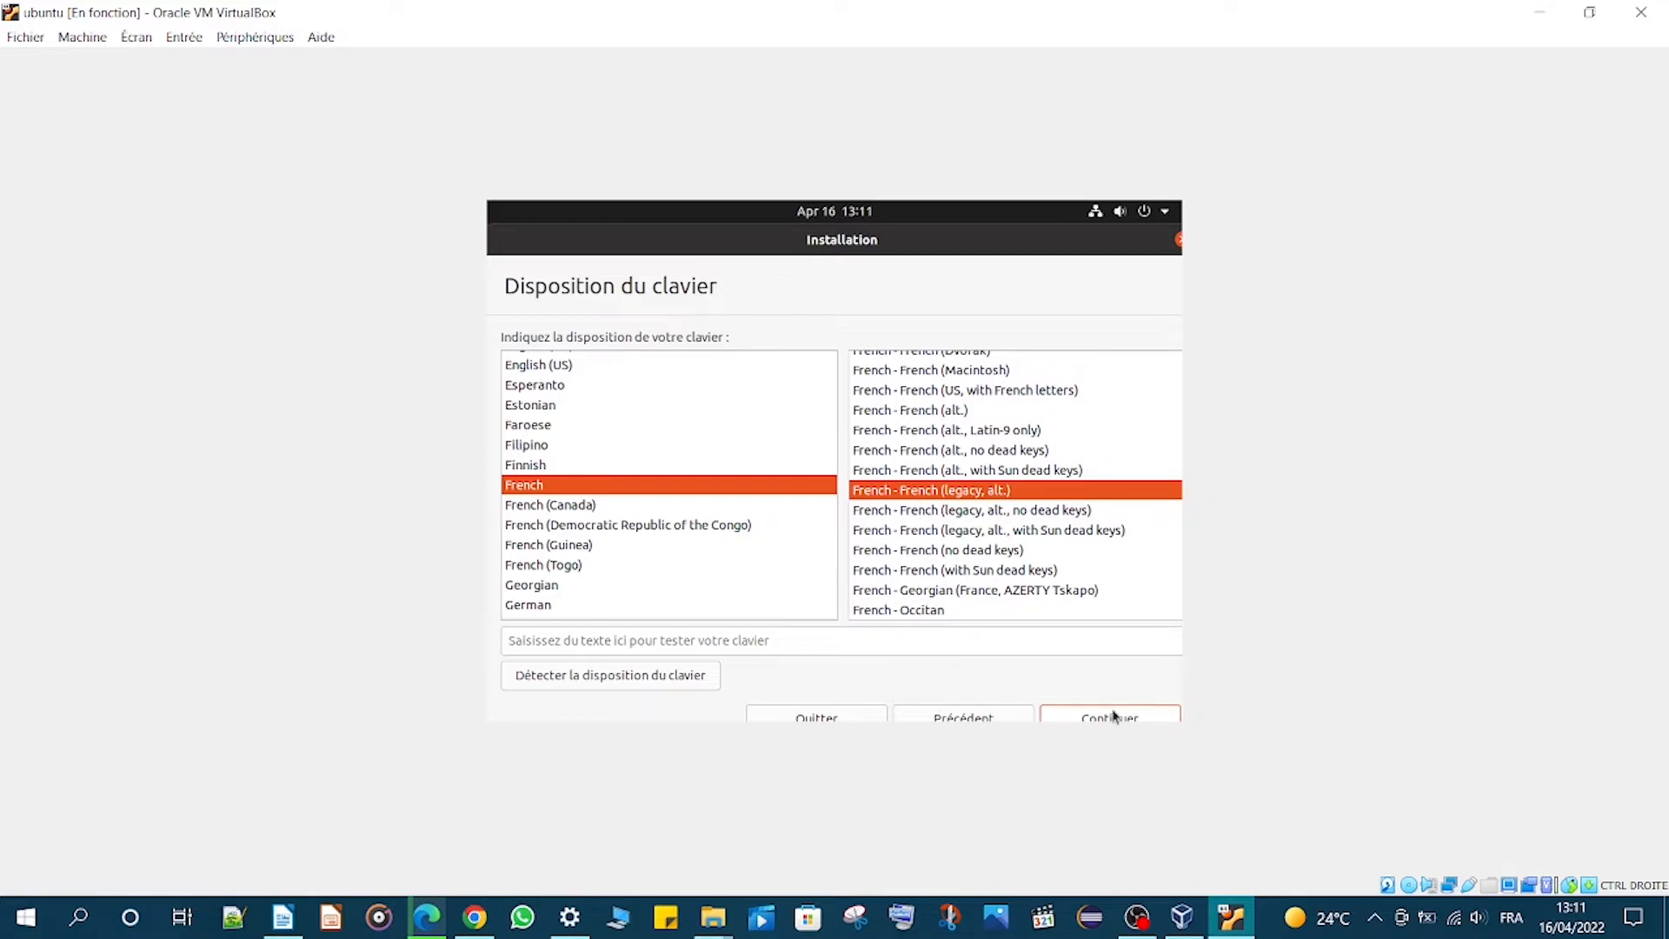
left_click(1113, 715)
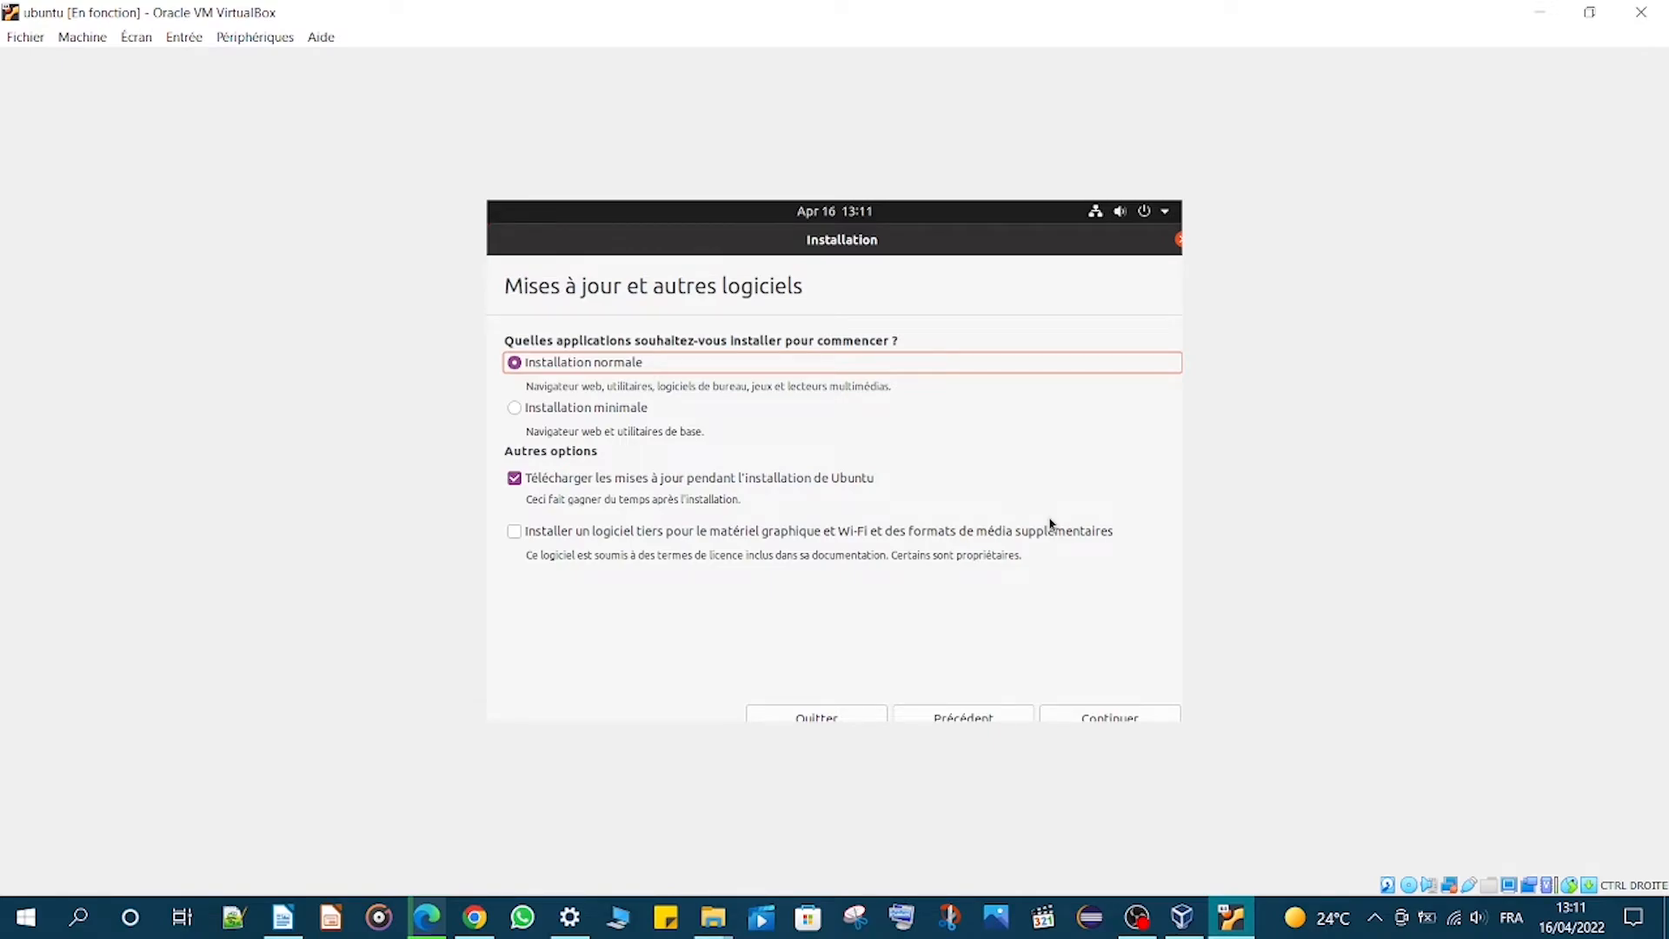
- Keep Installation normale with update downloads enabled and continue
key("Down")
key("Up")
key("Down")
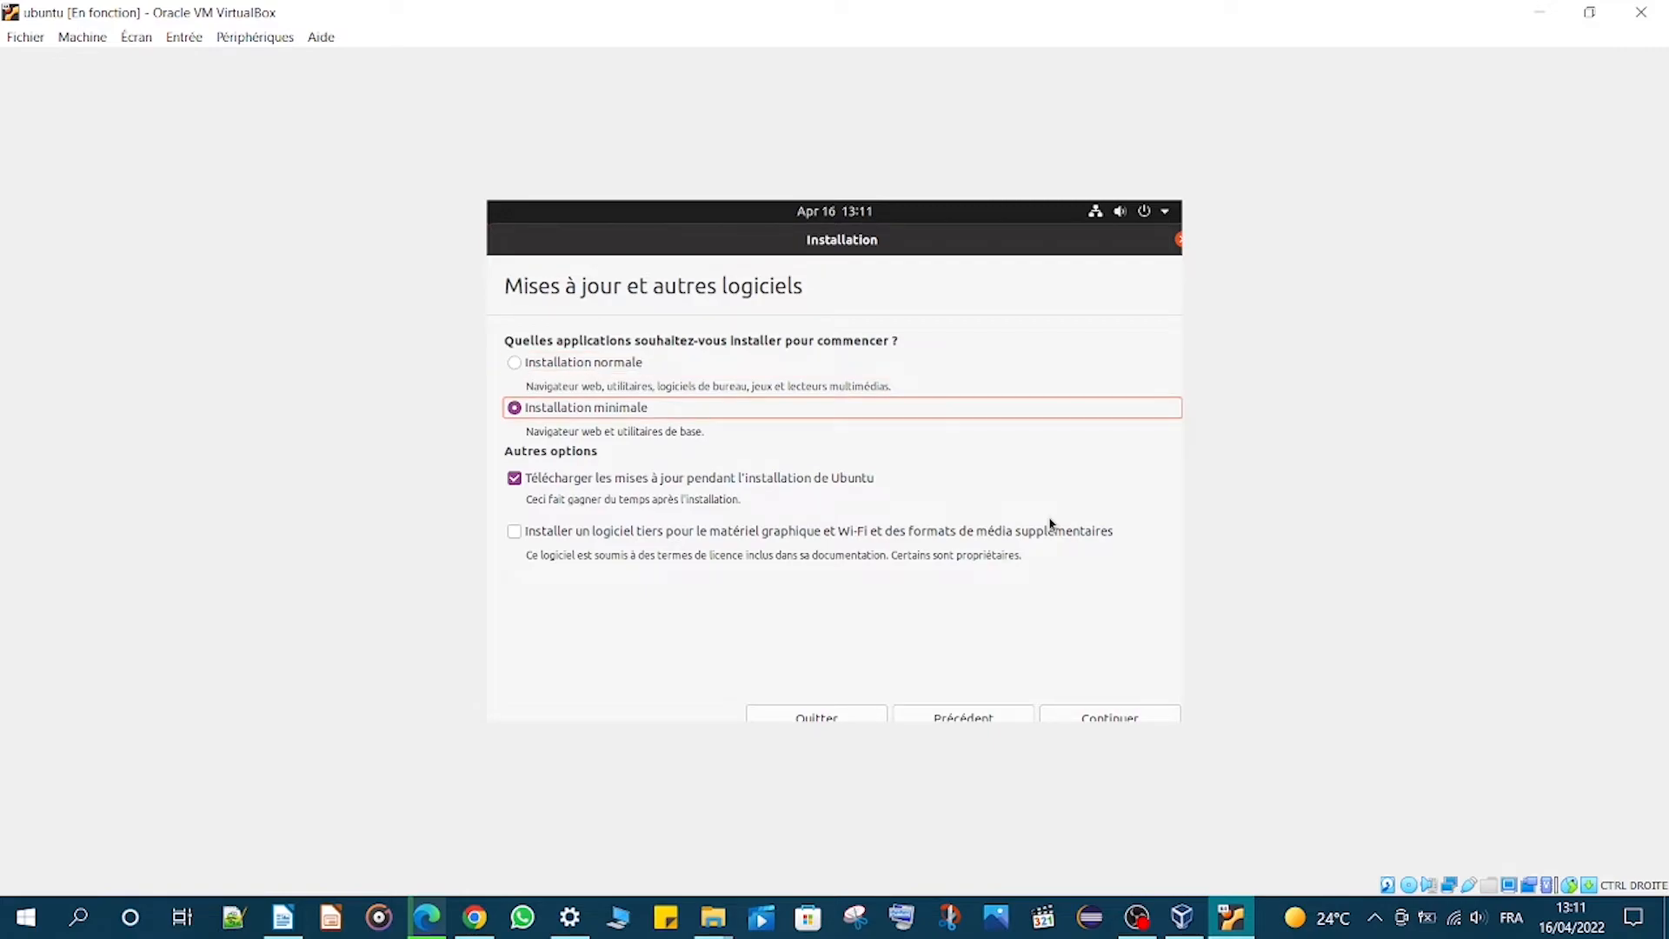
key("Up")
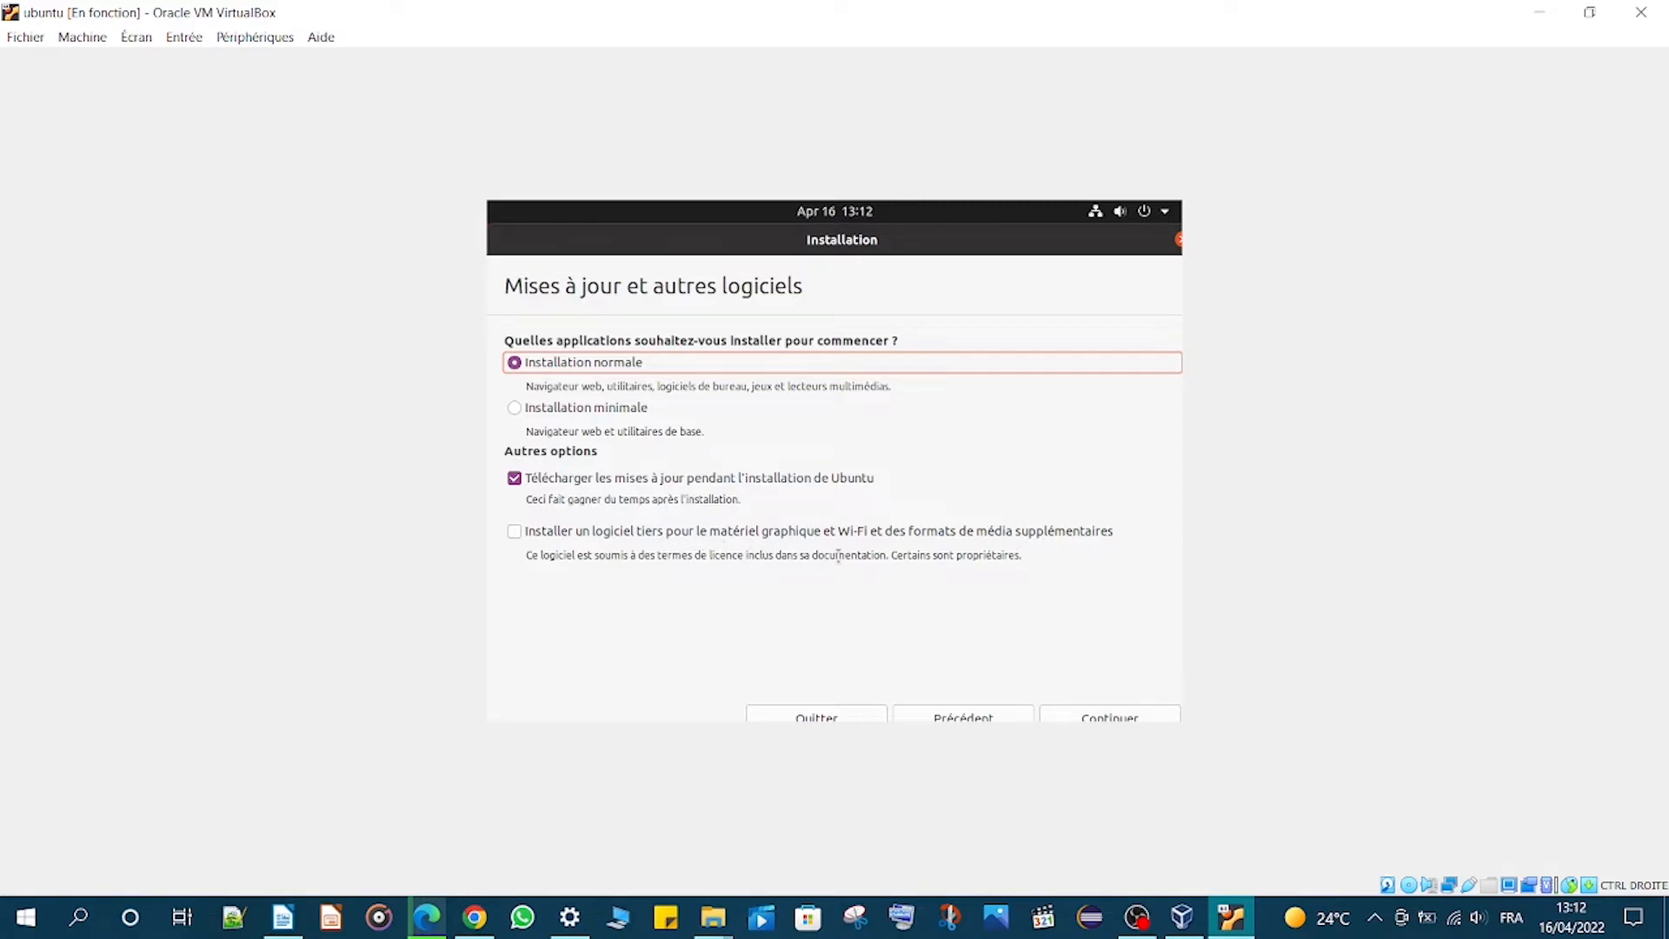
left_click(1108, 711)
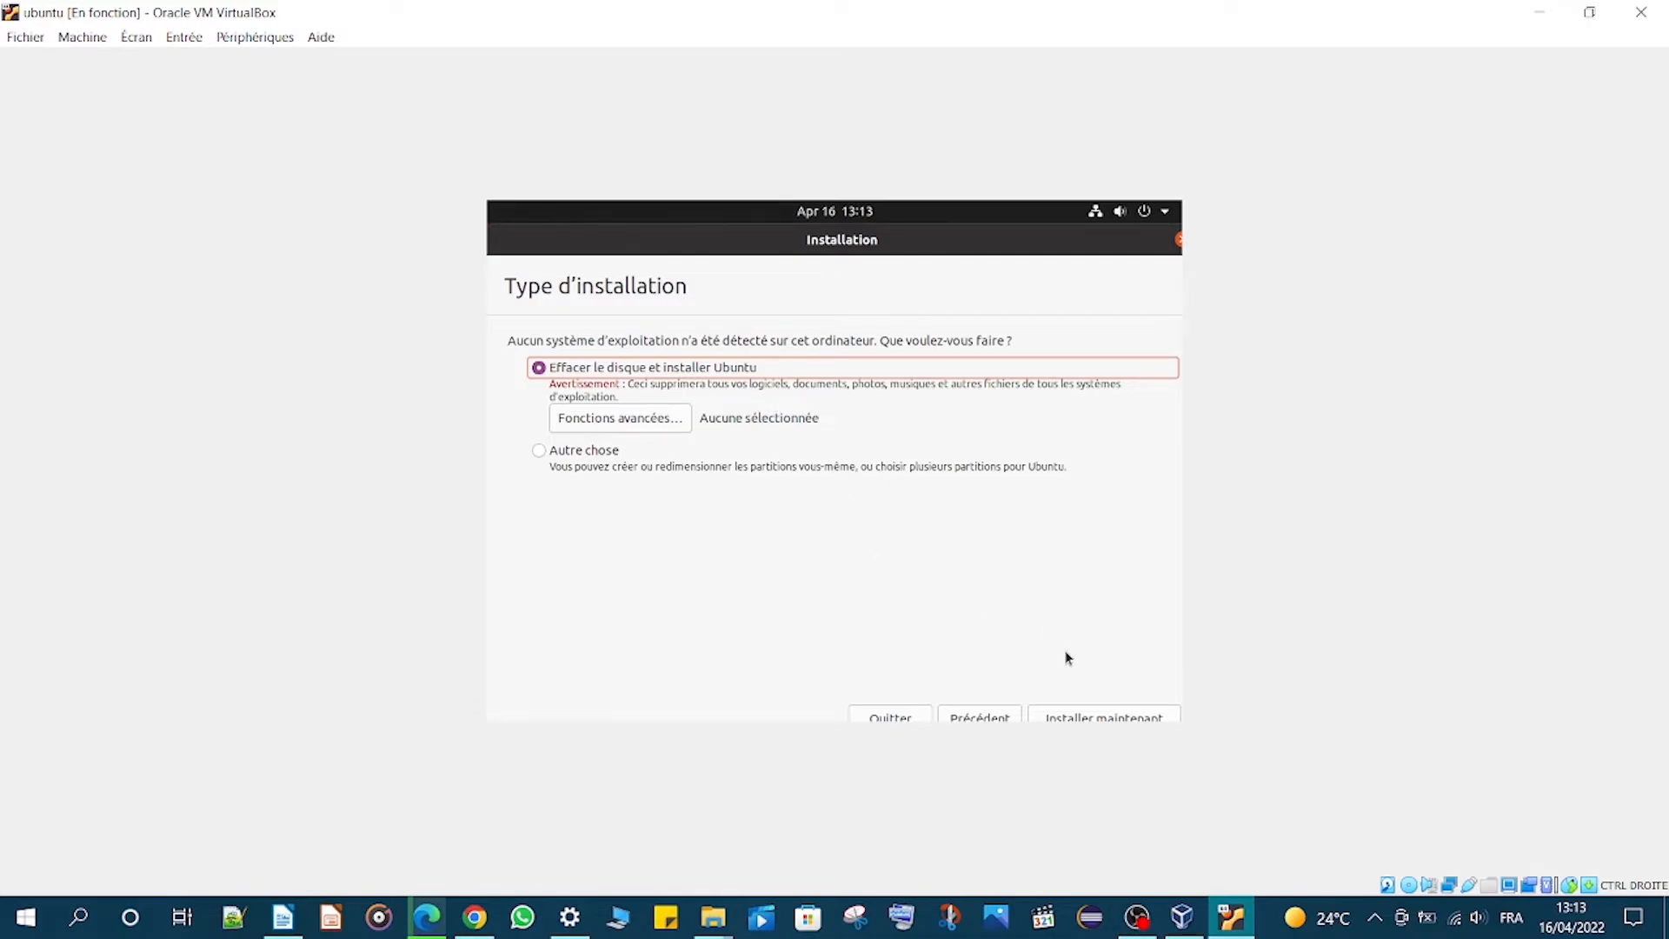
- Erase the disk and install Ubuntu, confirm the disk changes, and keep Casablanca as the location
left_click(1089, 713)
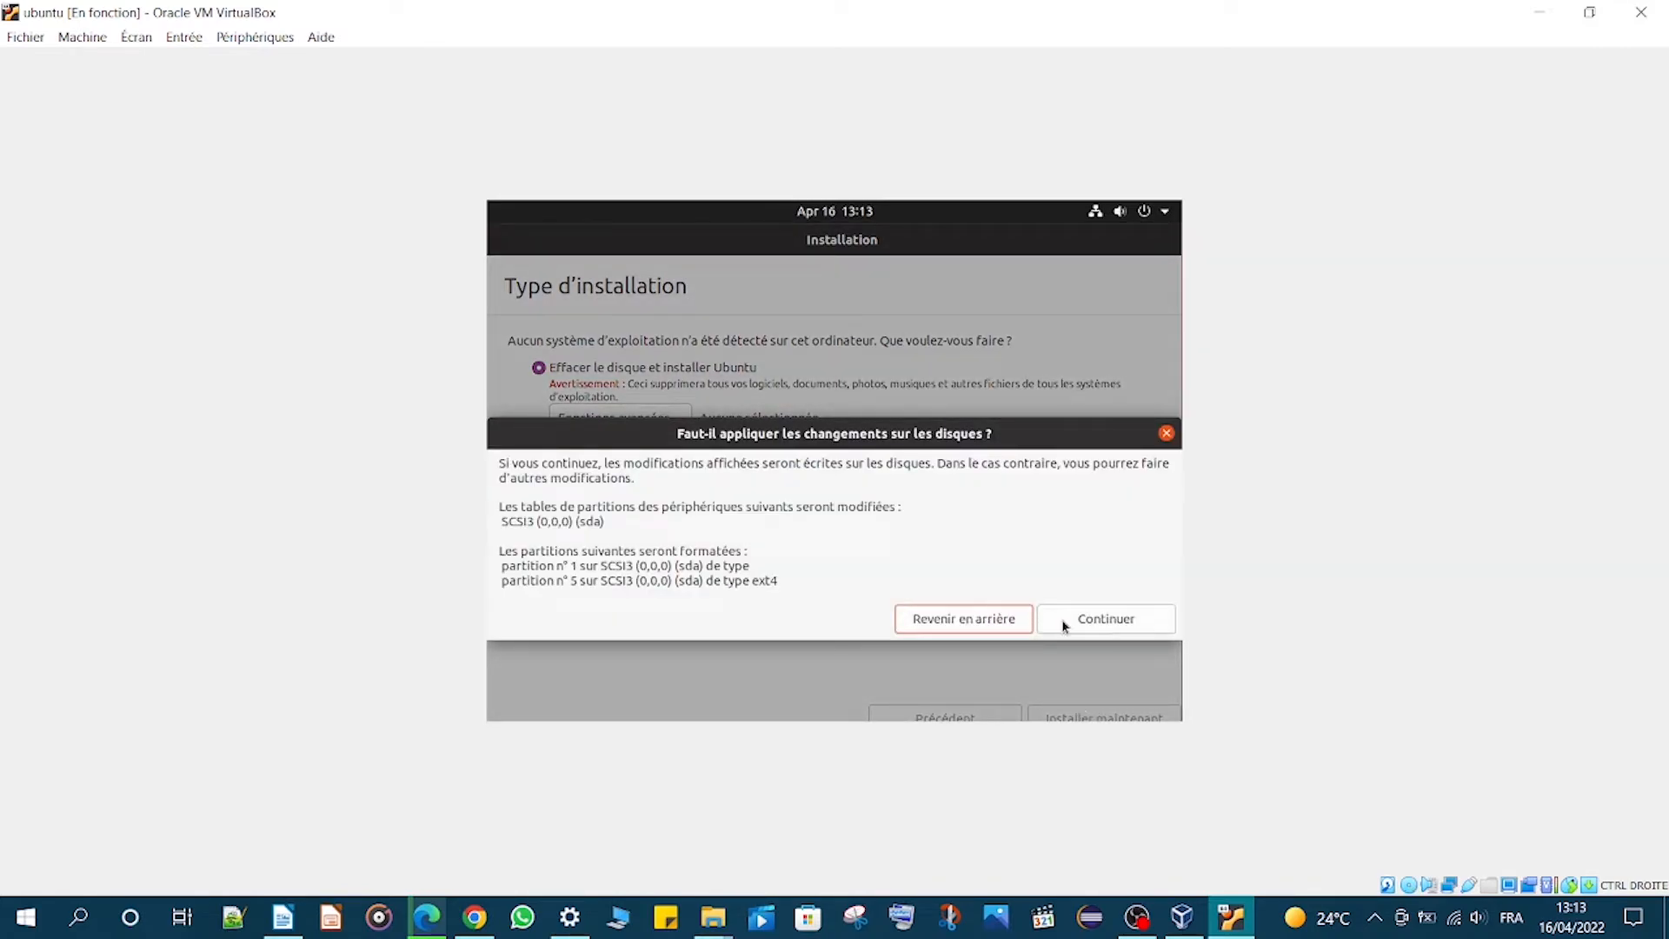
left_click(1064, 624)
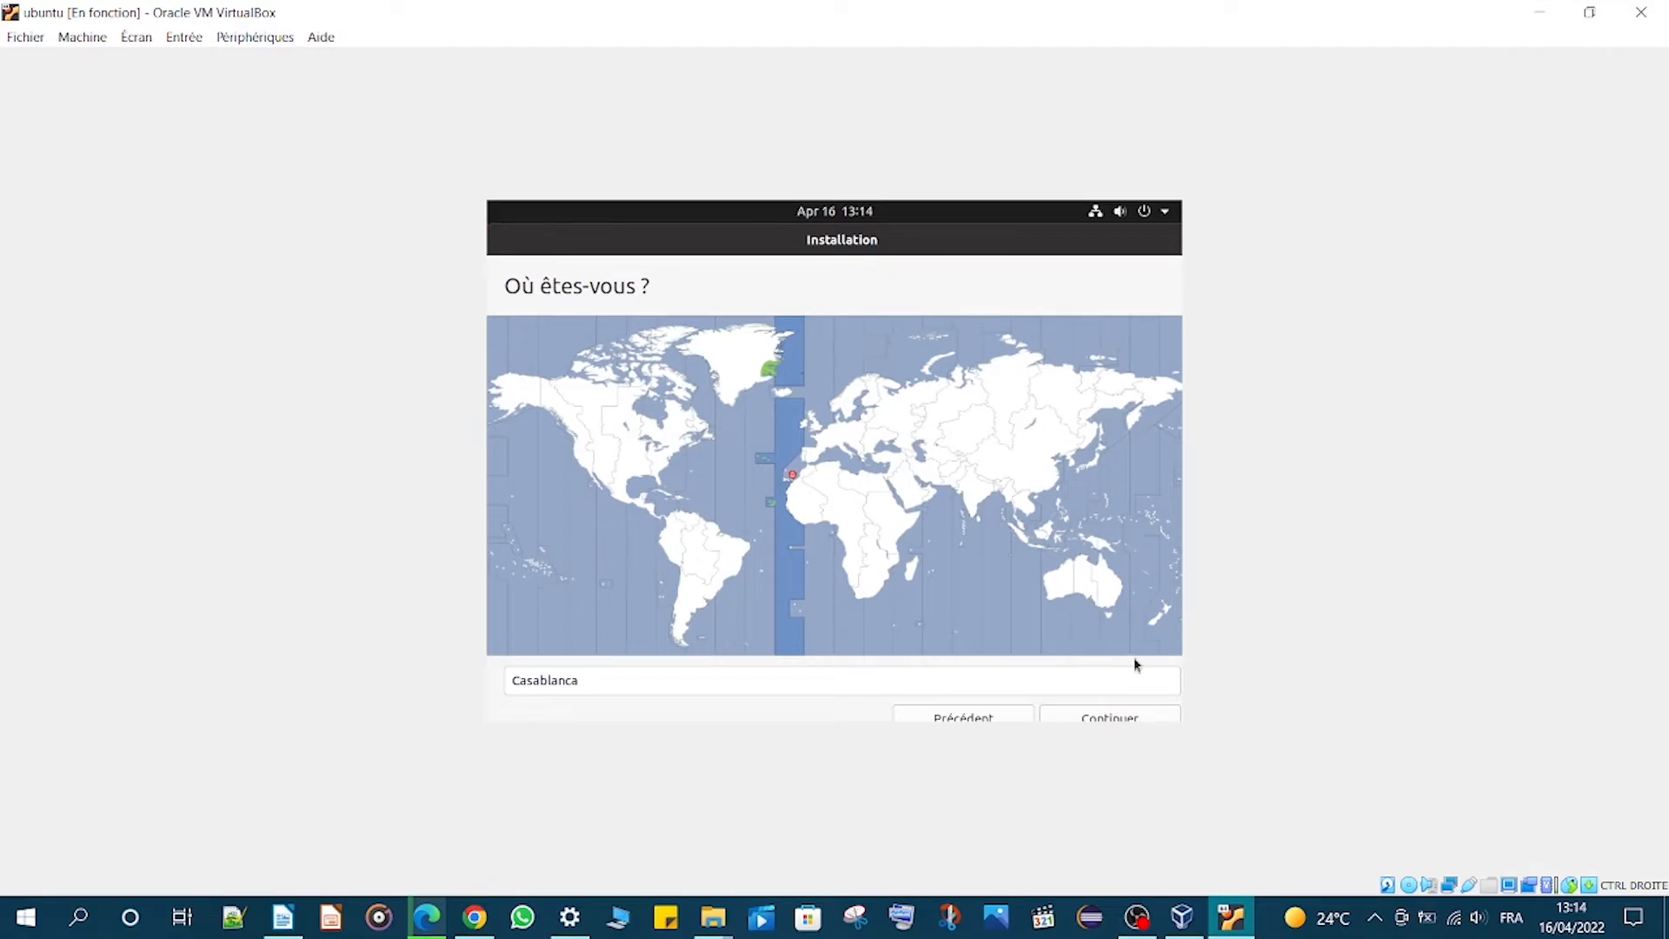
left_click(1114, 715)
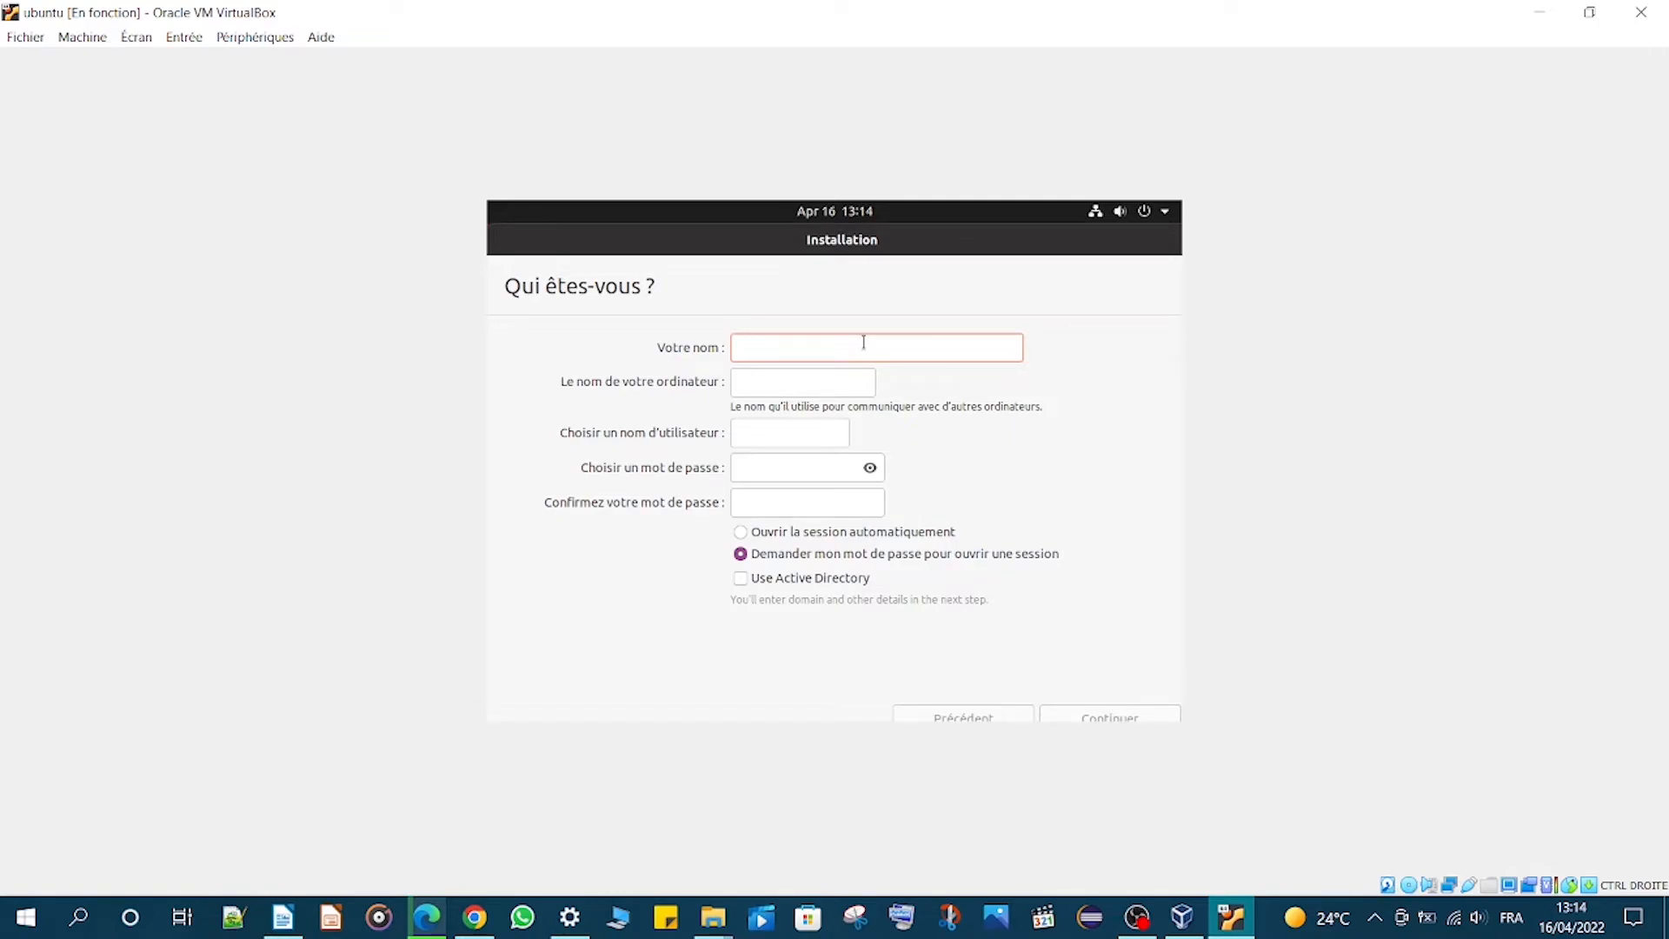
- Enter the account holder's name as the user's name for the new account
type("AQ")
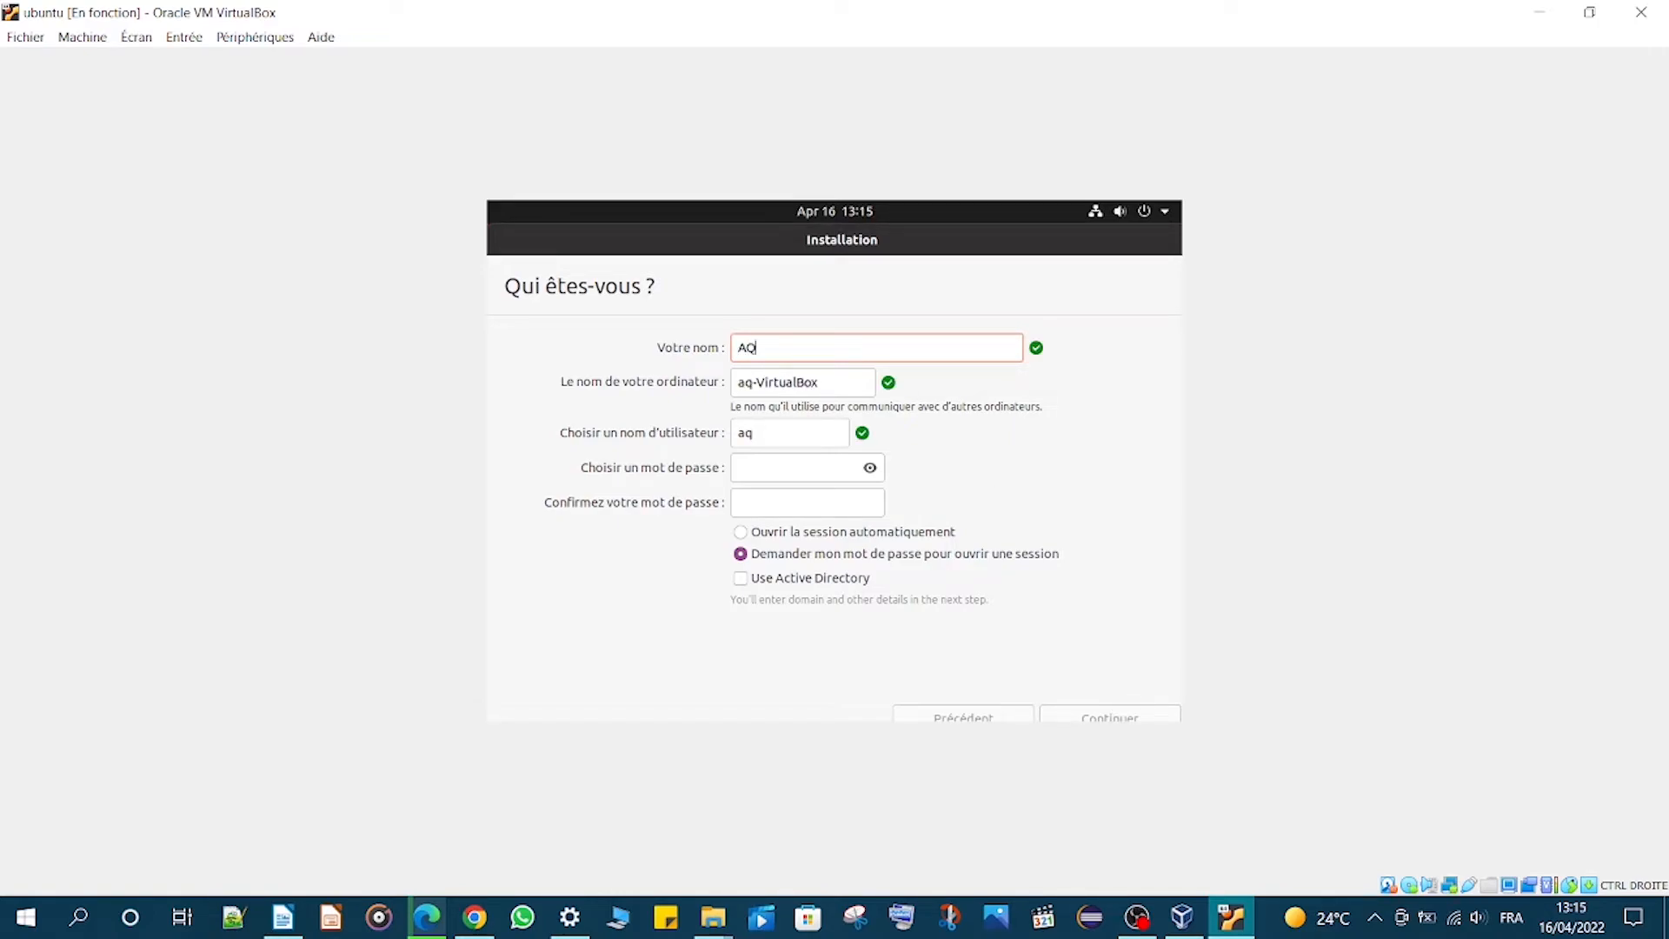
key("BackSpace")
type("RI 2022")
- Choose and confirm the account password, then continue the installation
left_click(768, 475)
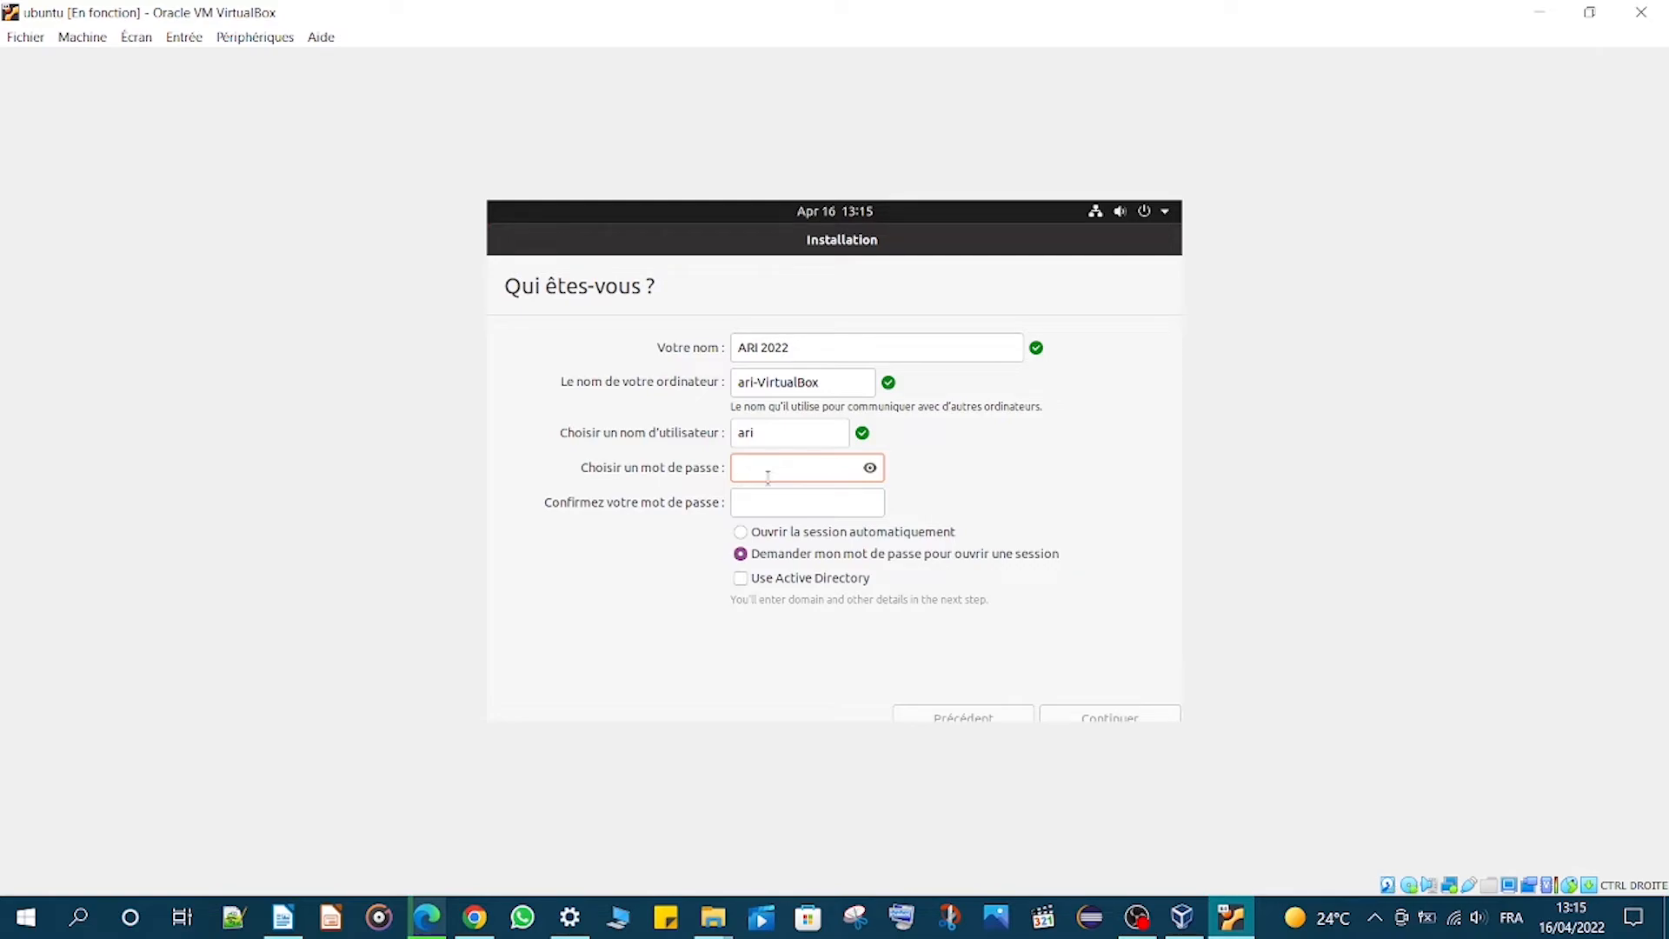
left_click(777, 493)
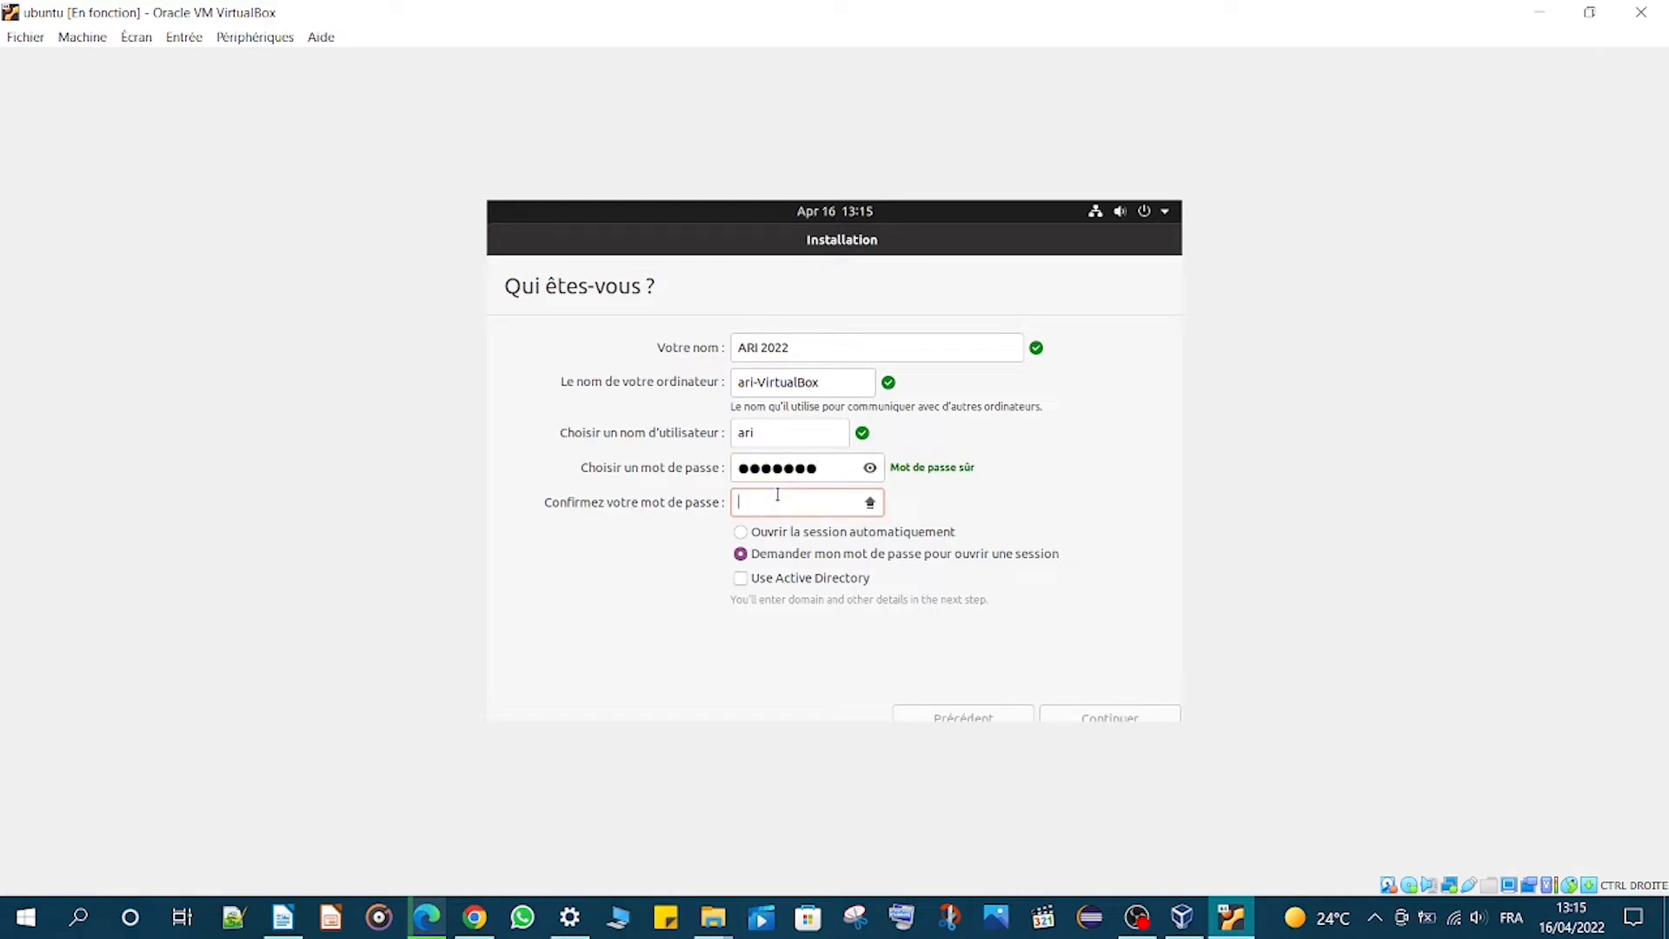
left_click(1130, 713)
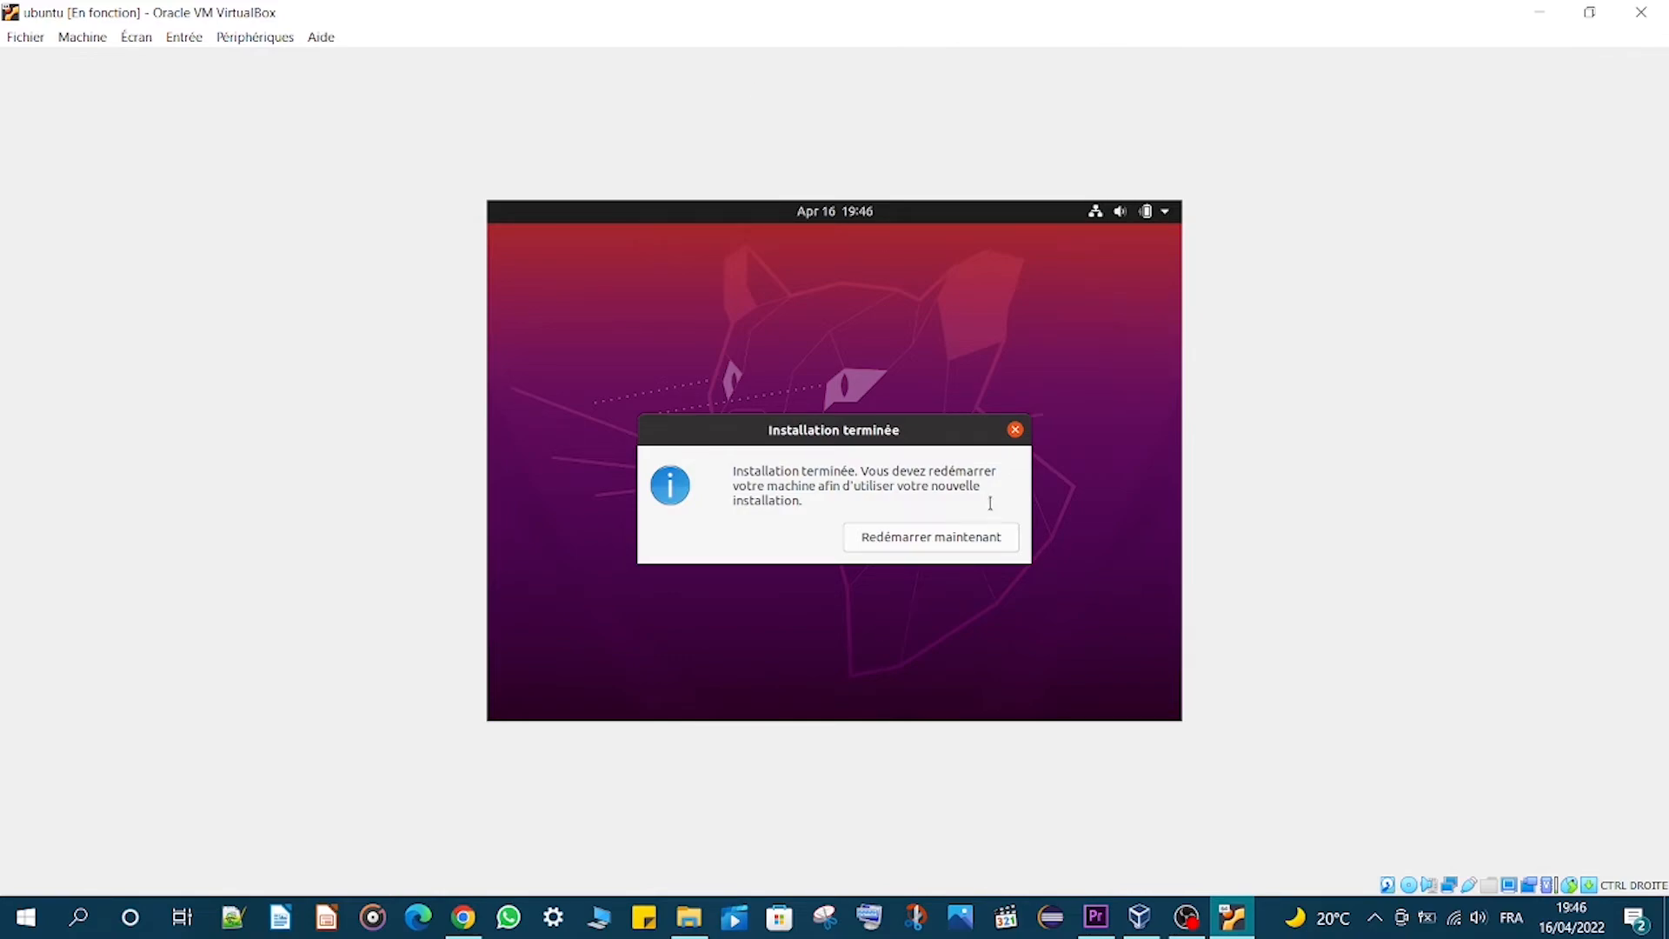
- Restart the machine to finish the installation and dismiss the mouse capture notice
left_click(939, 540)
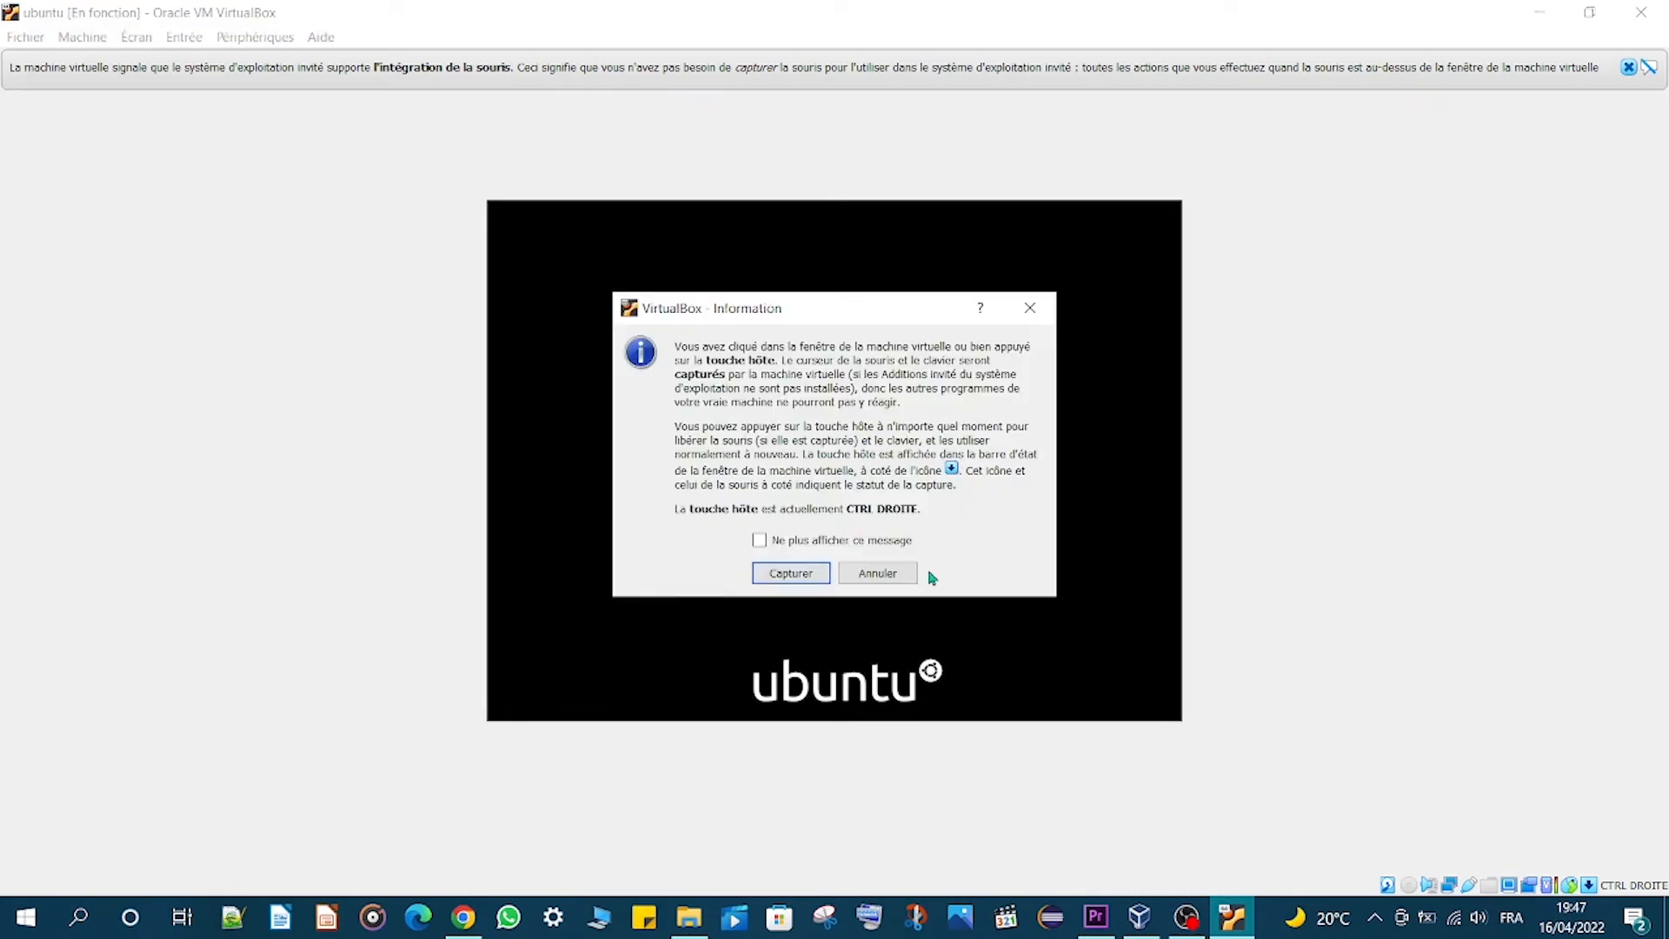
left_click(893, 575)
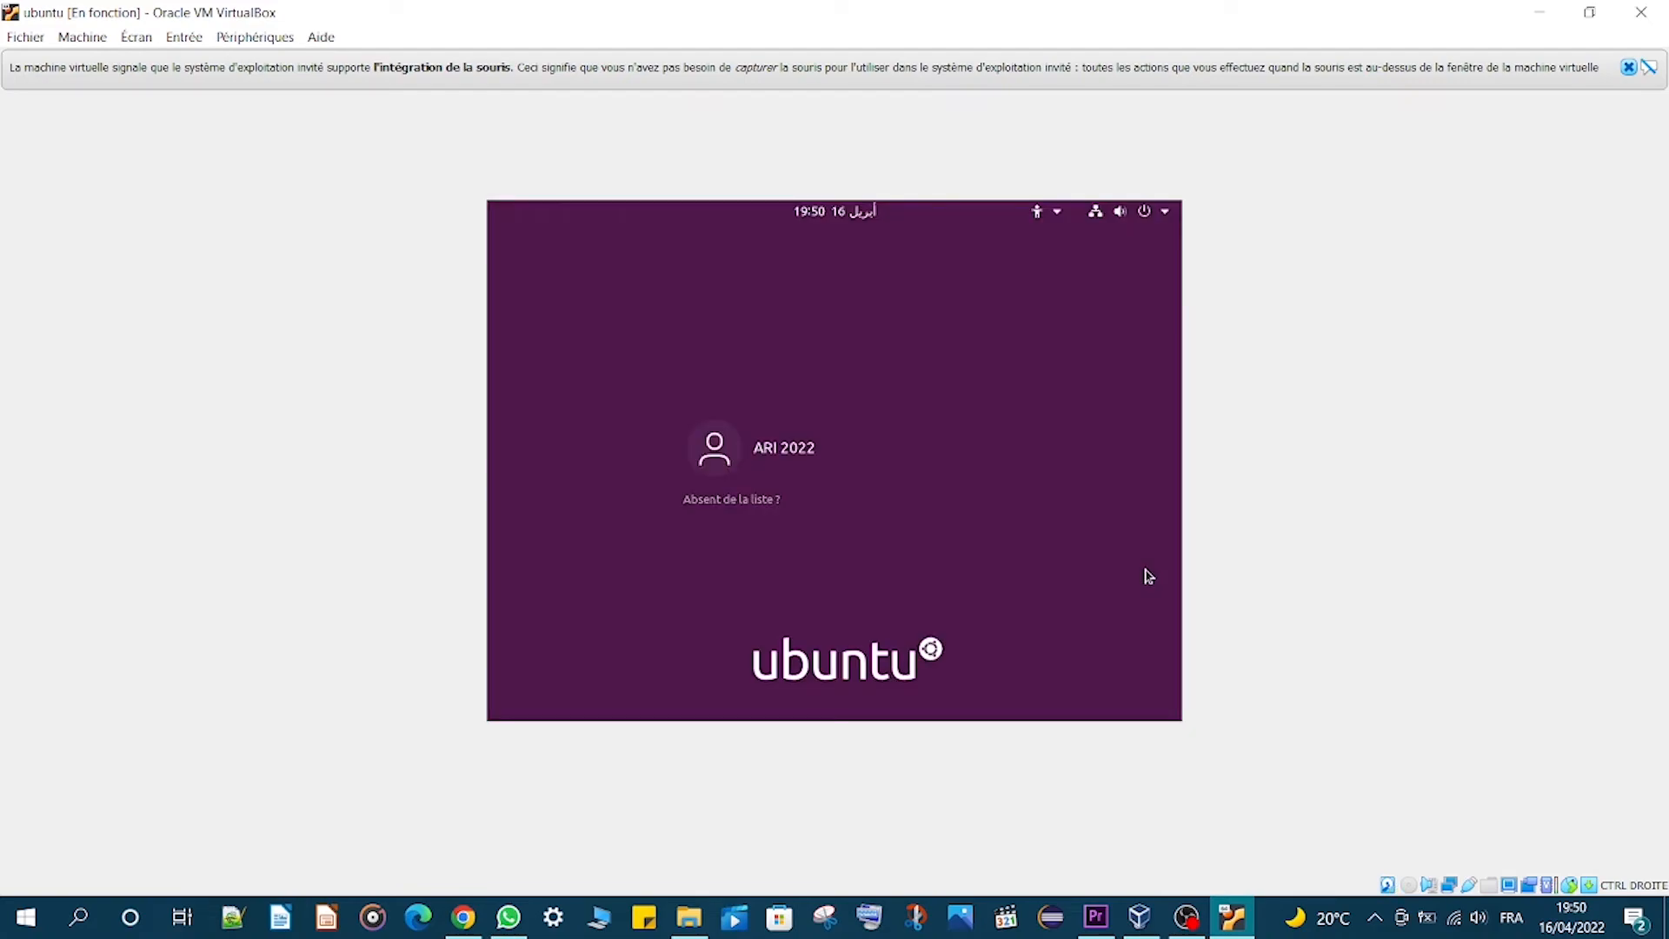
- Select the user account on the login screen and enter its password to log in
left_click(839, 461)
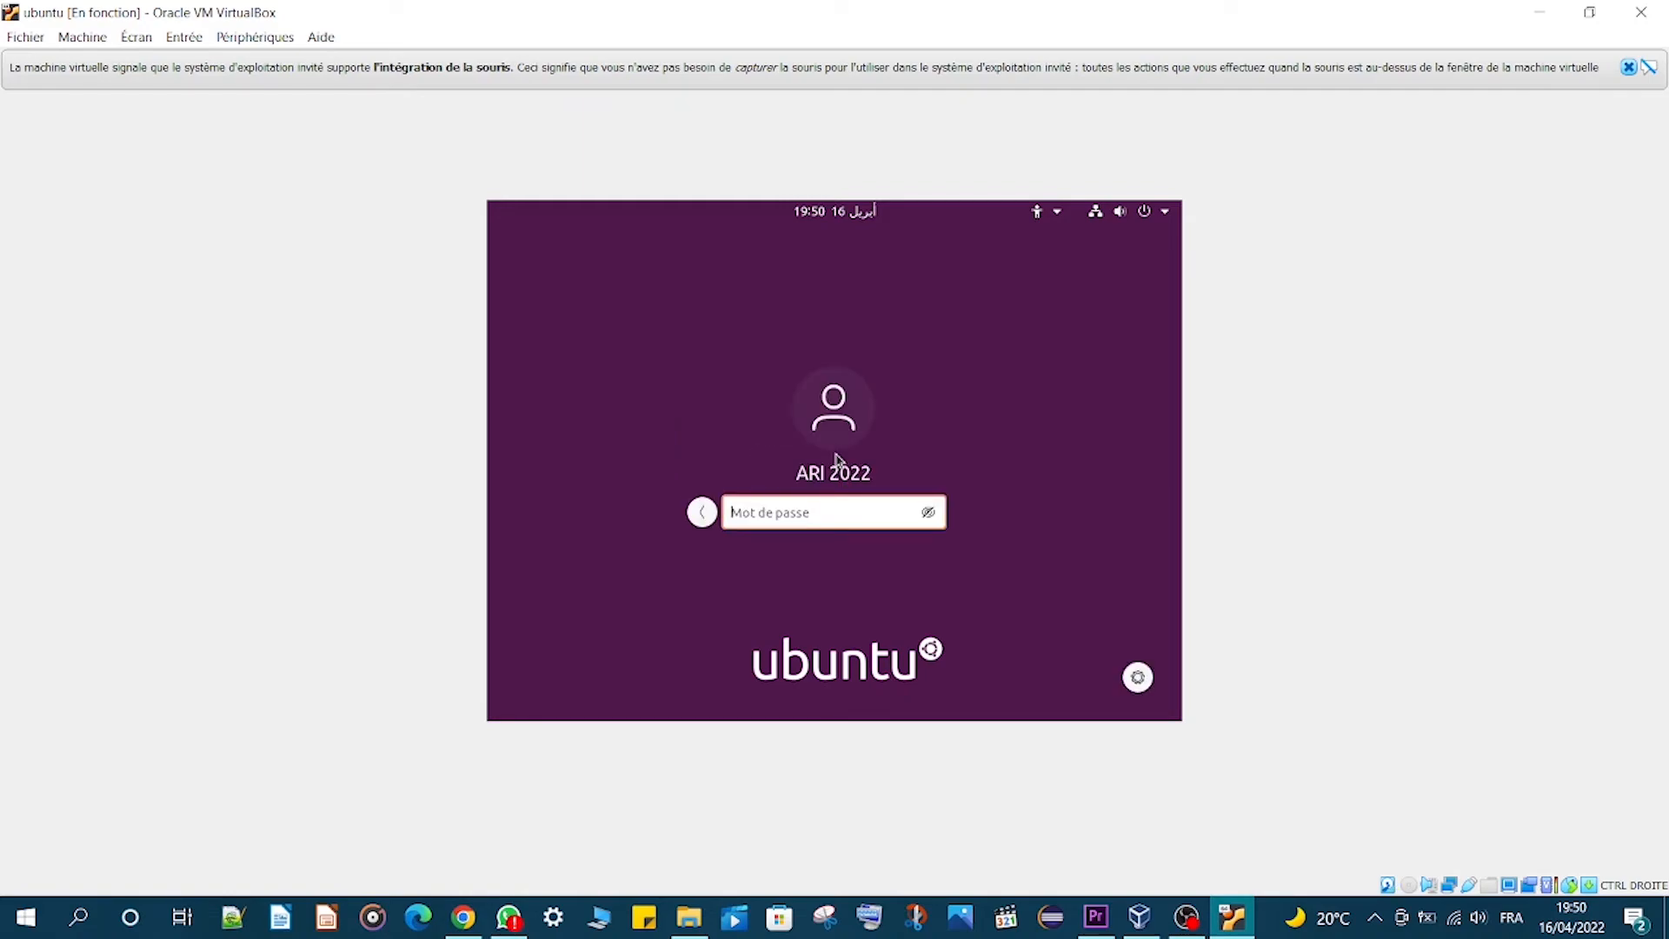
key("Caps_Lock")
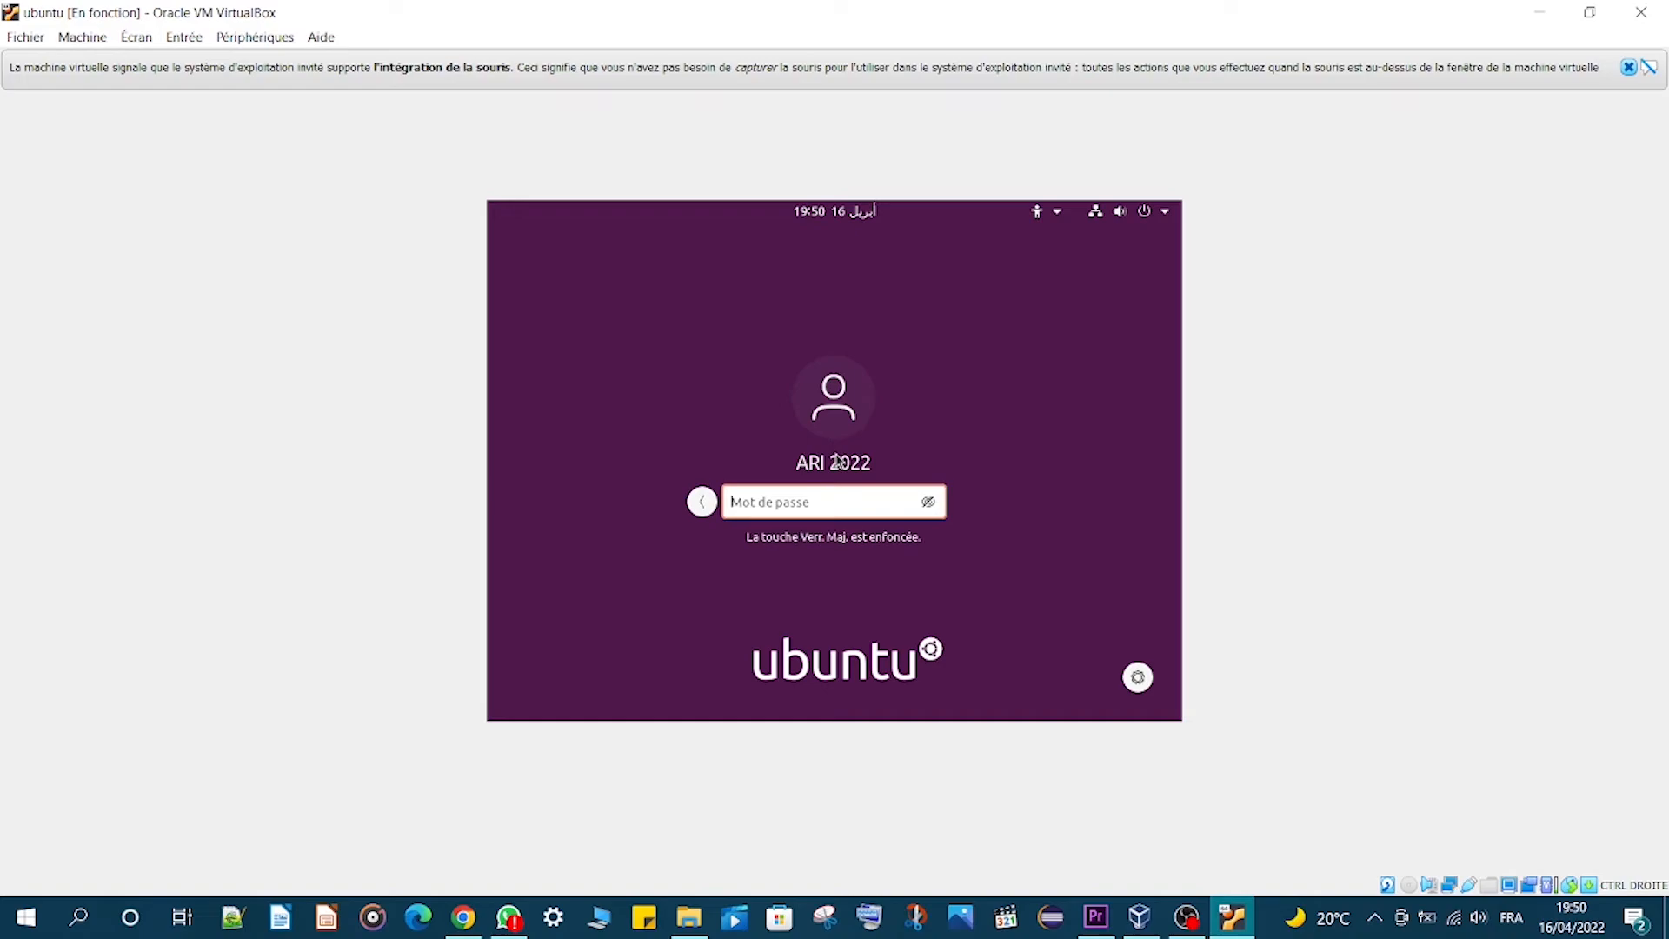
type("•••••••")
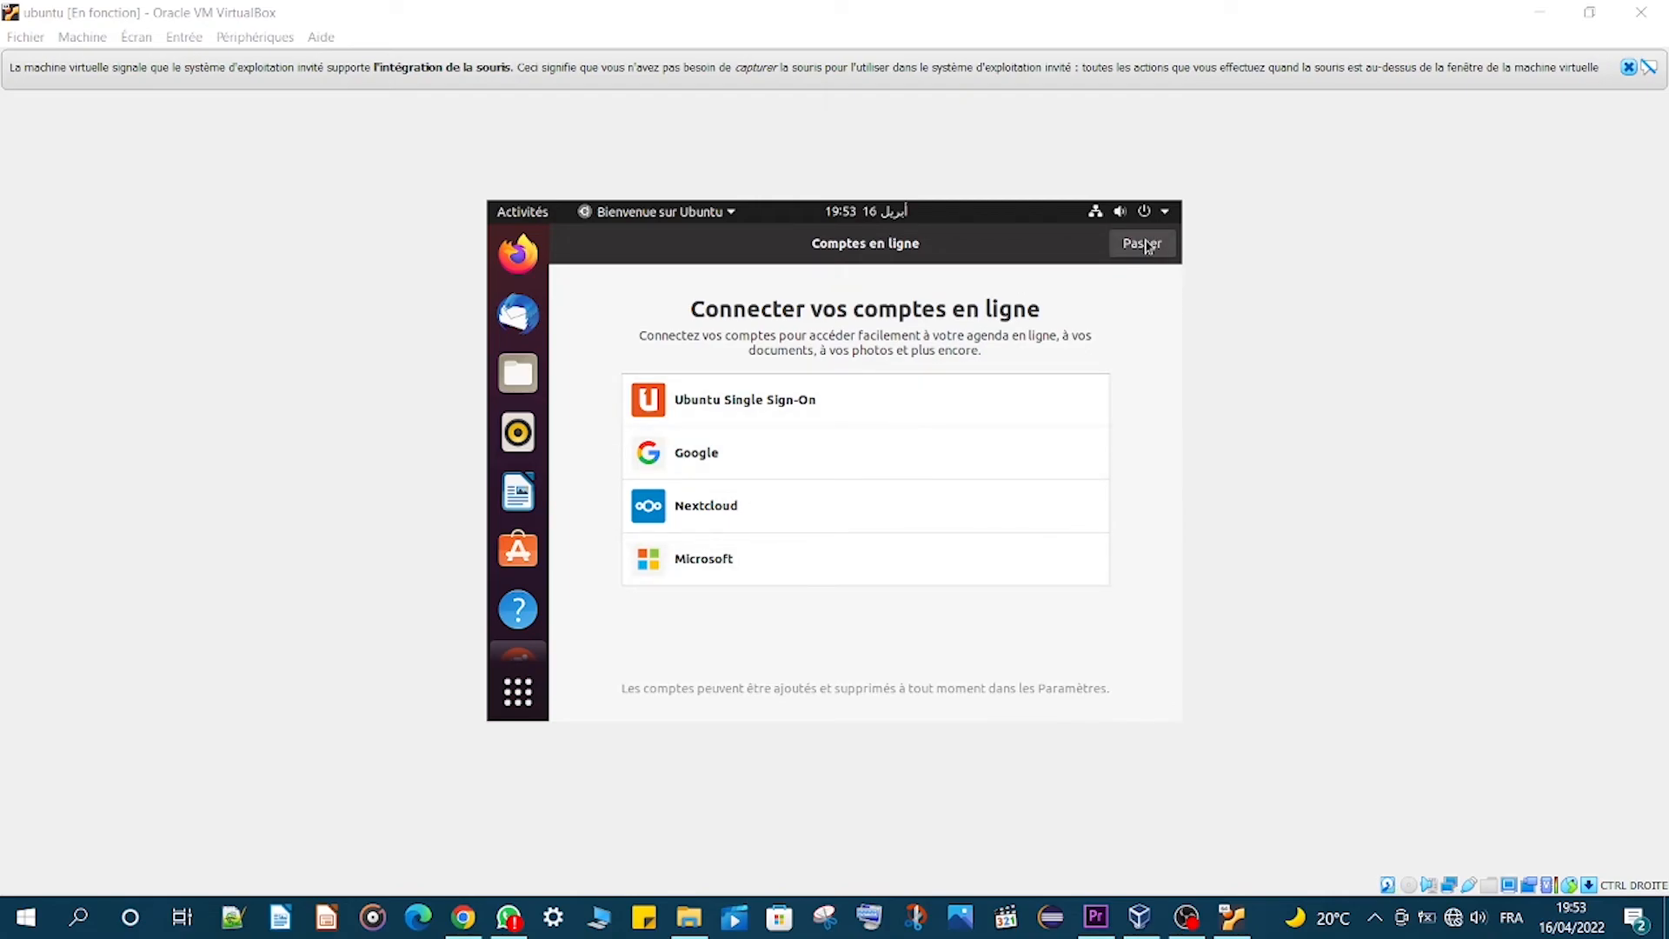
- Skip the online accounts screen and move past the Livepatch and privacy welcome screens
left_click(1143, 244)
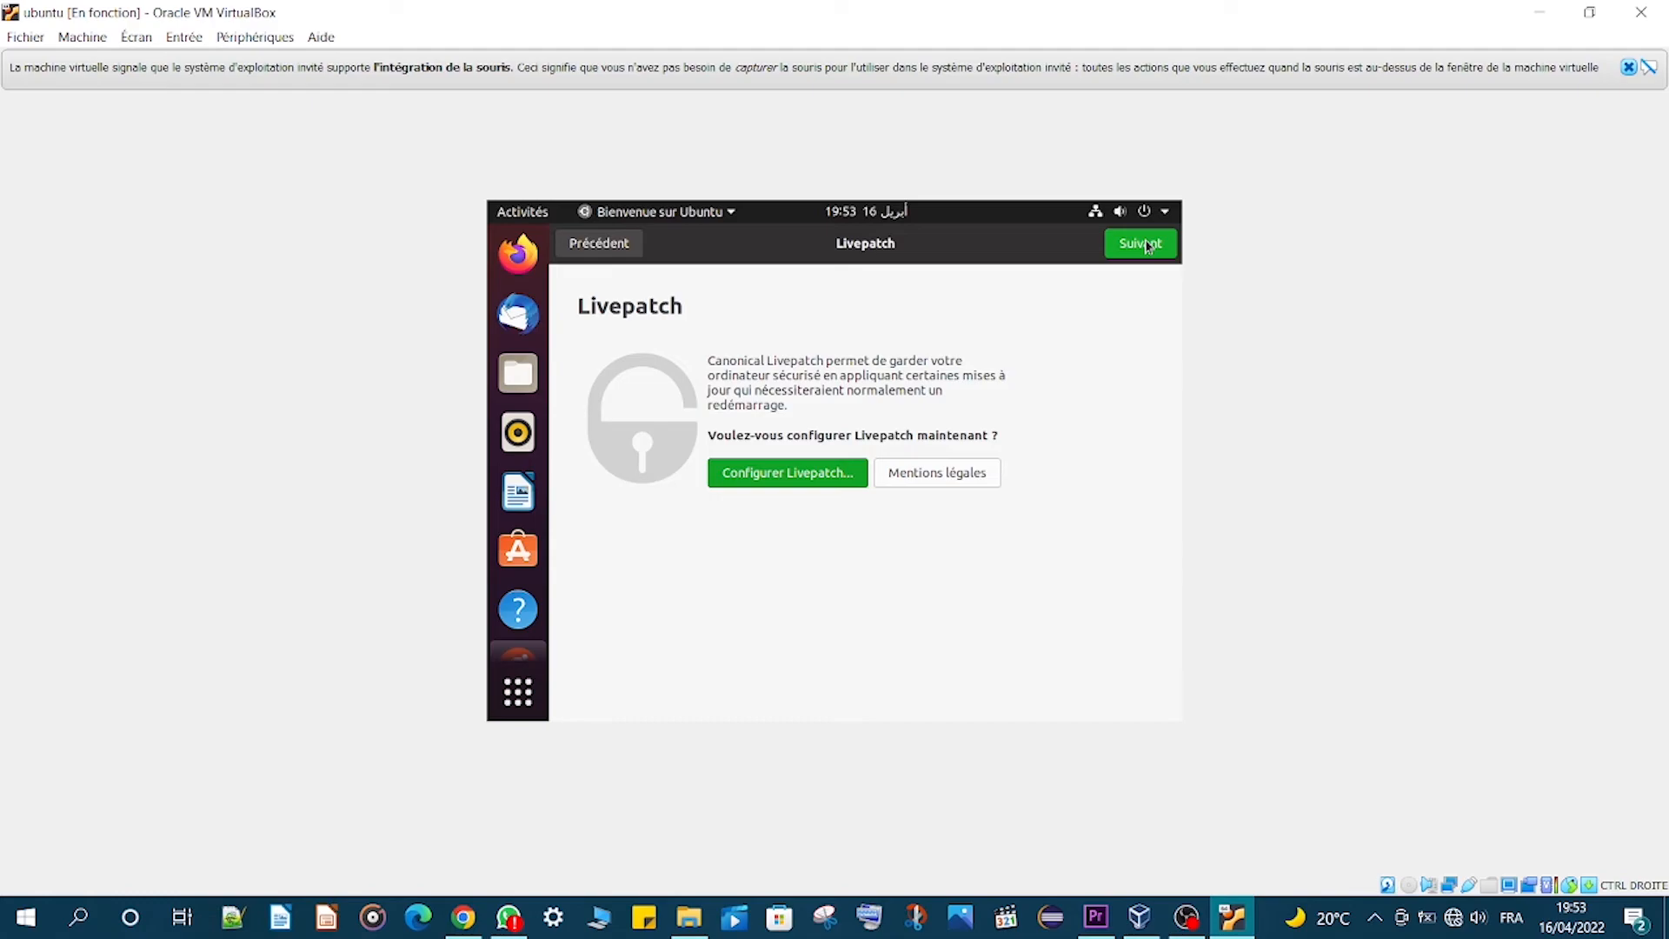
left_click(1143, 244)
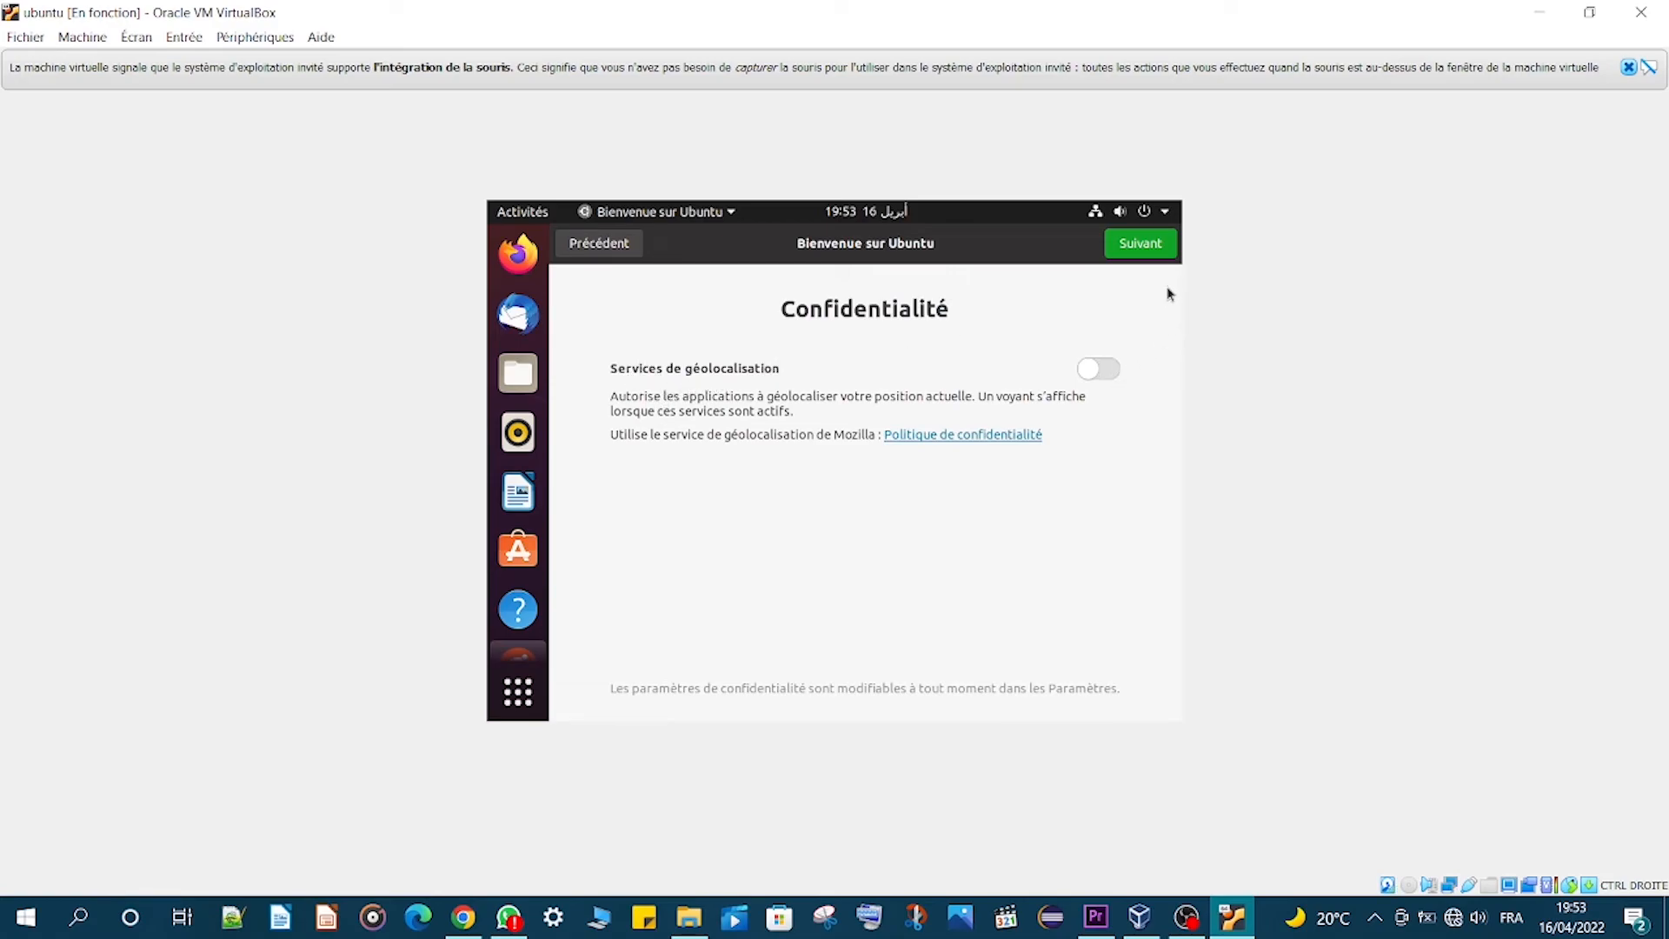
left_click(1115, 248)
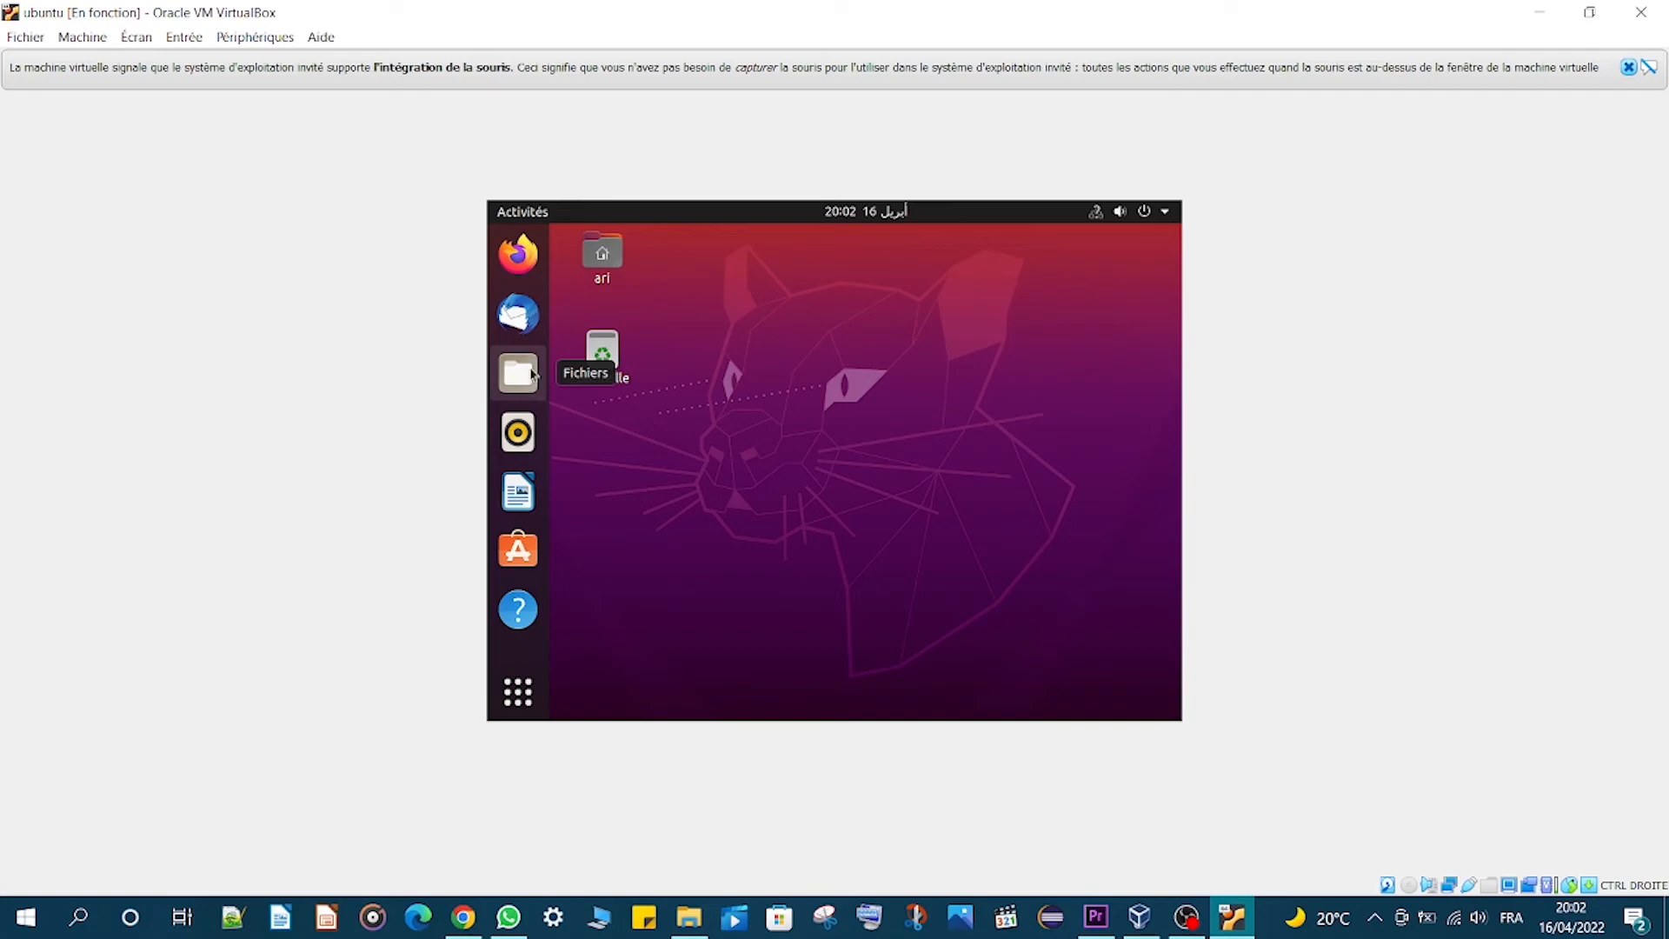
- Search the applications for termin, open Terminal, and close its window
left_click(520, 693)
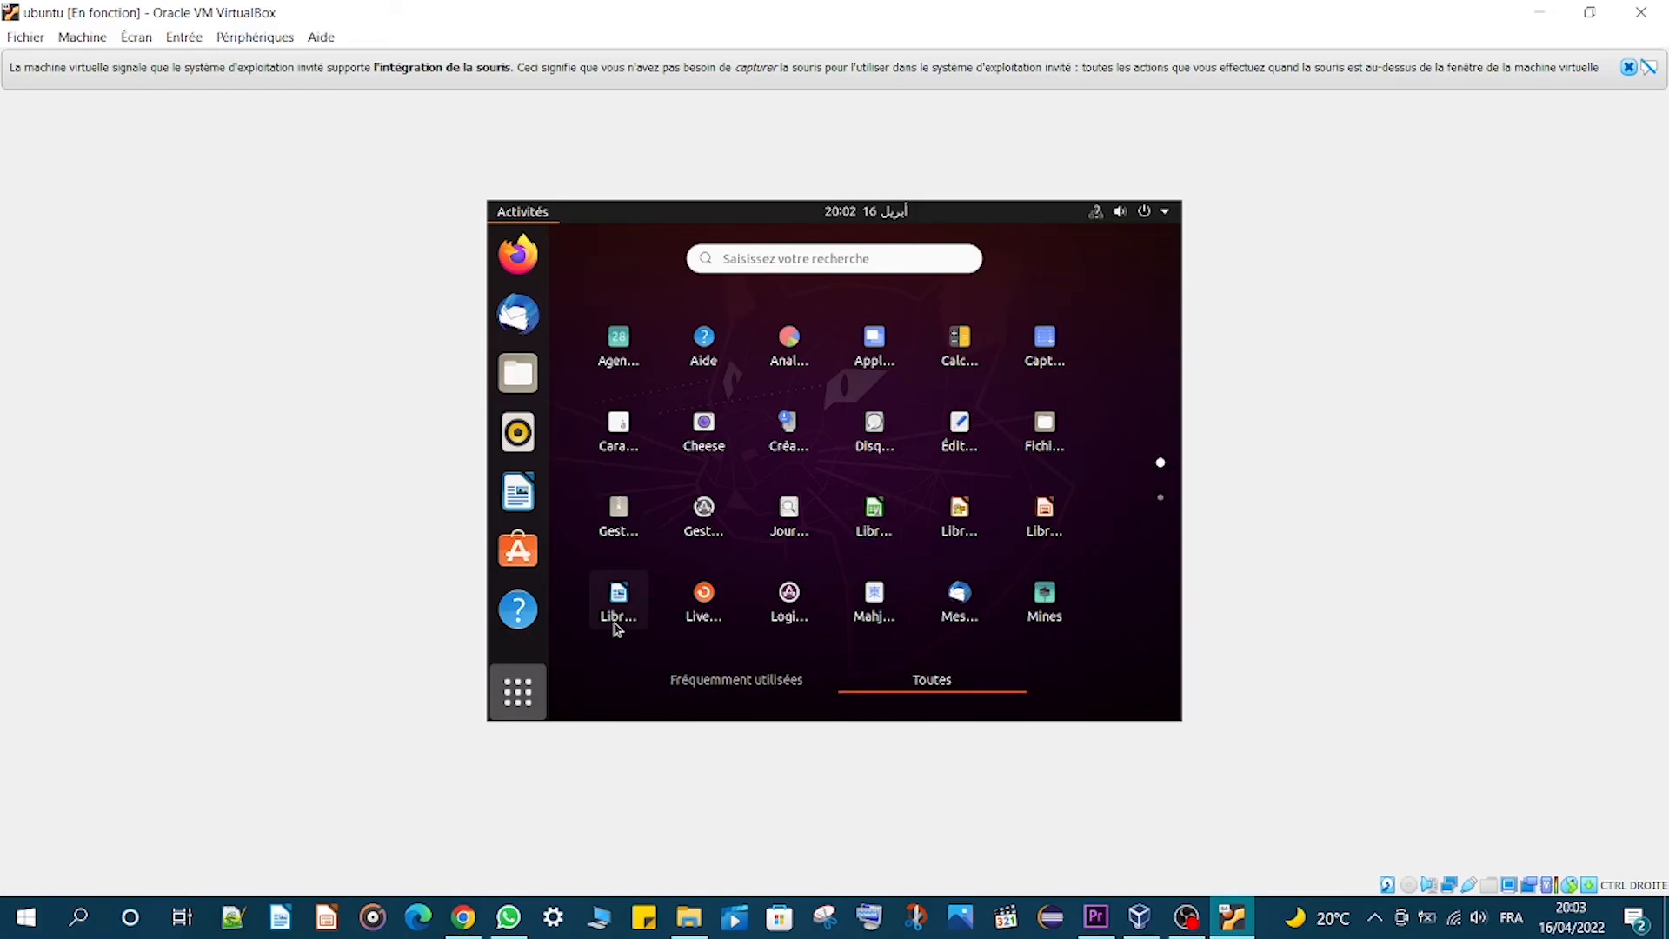
left_click(867, 261)
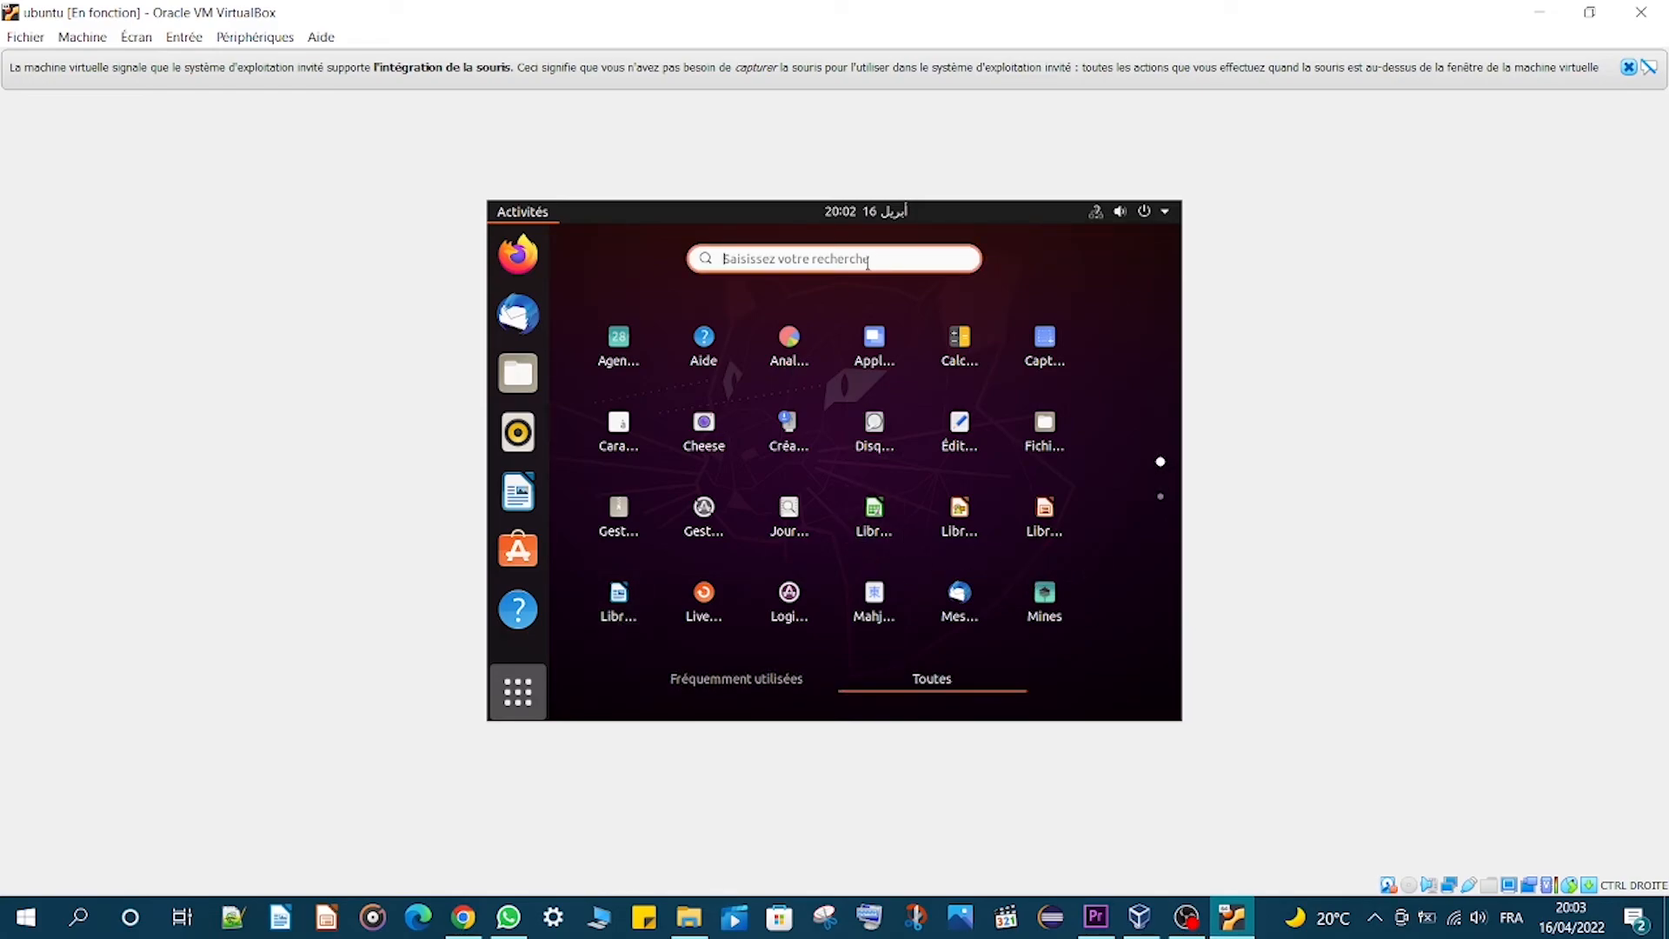
type("term")
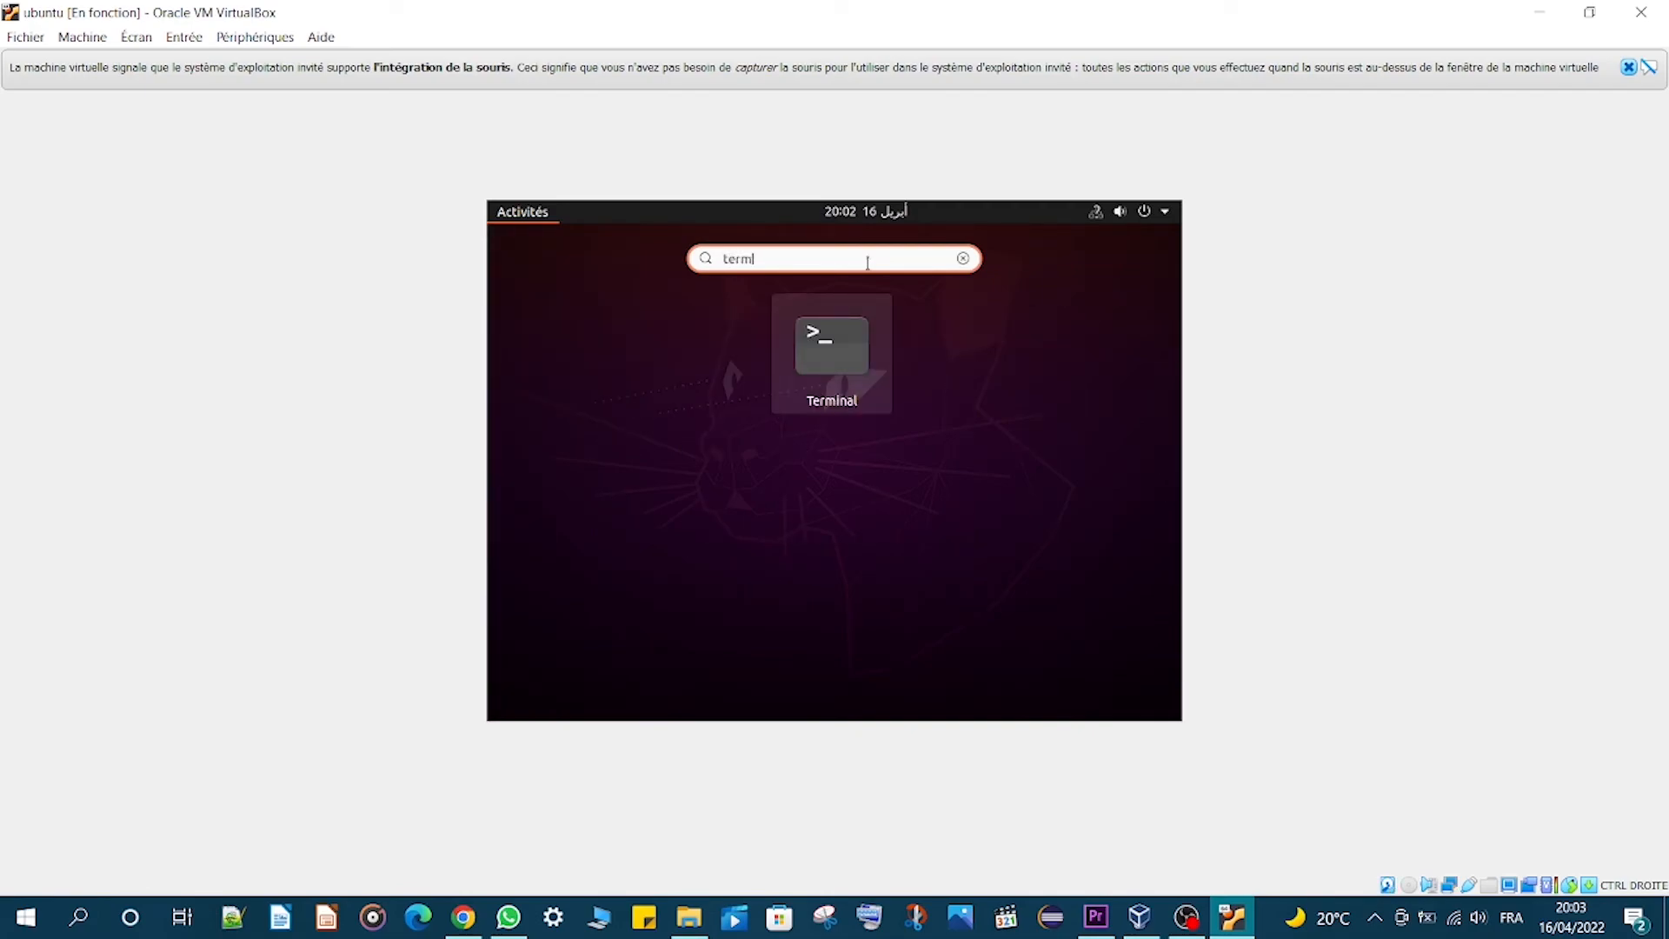
type("ni")
key("BackSpace")
key("BackSpace")
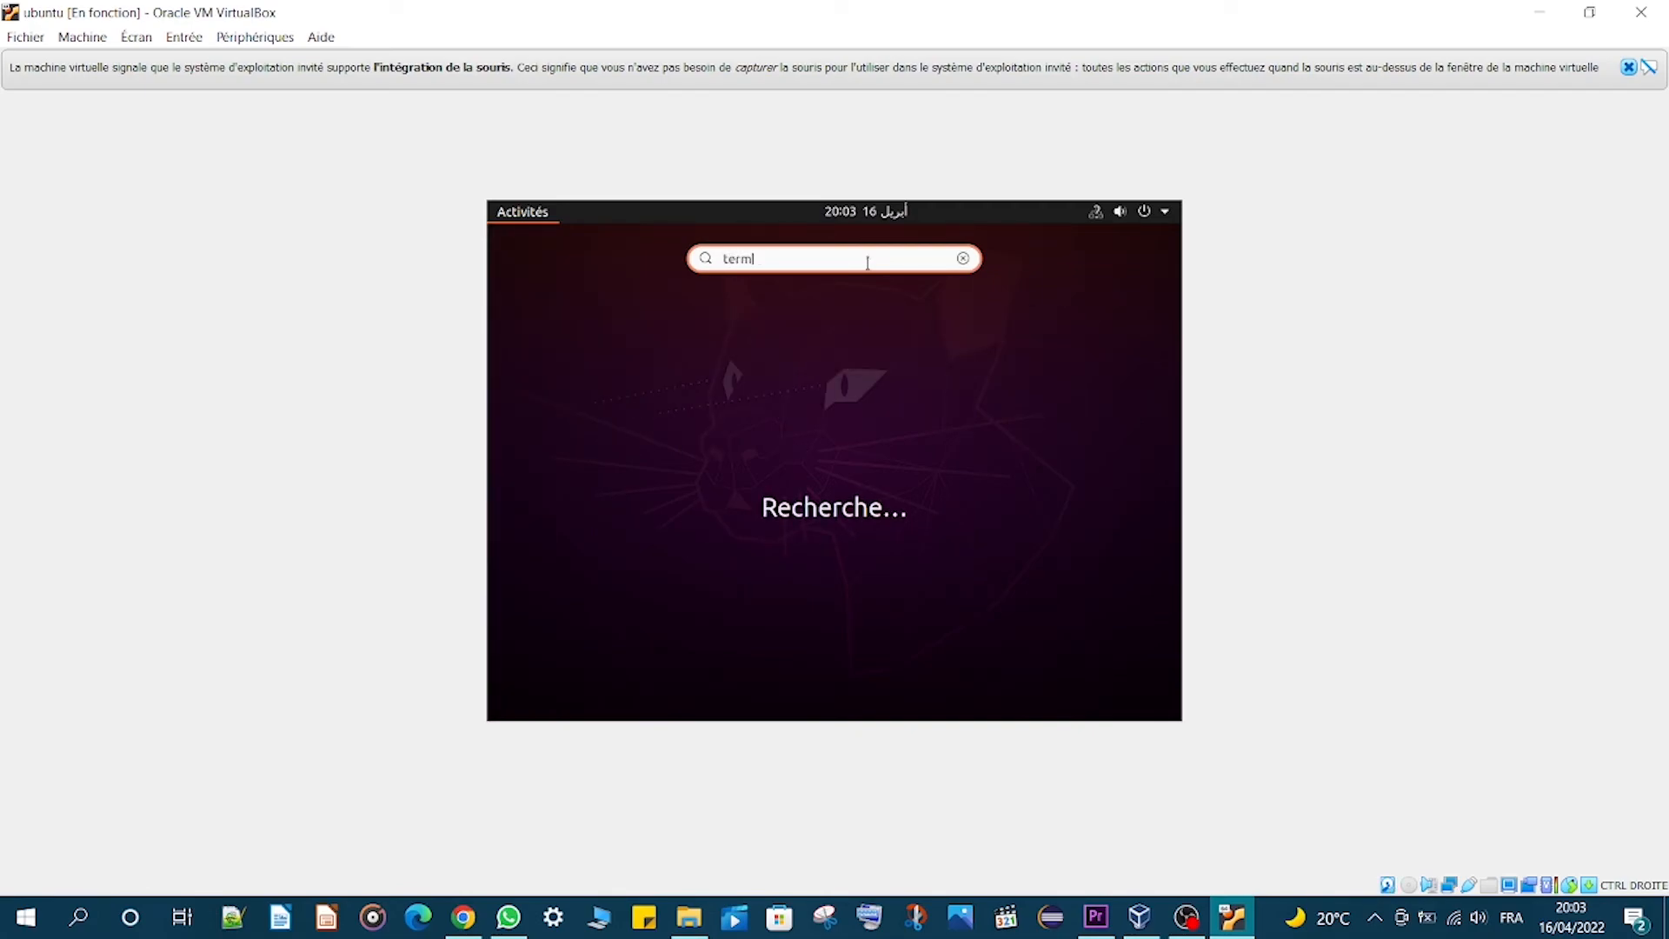
type("in")
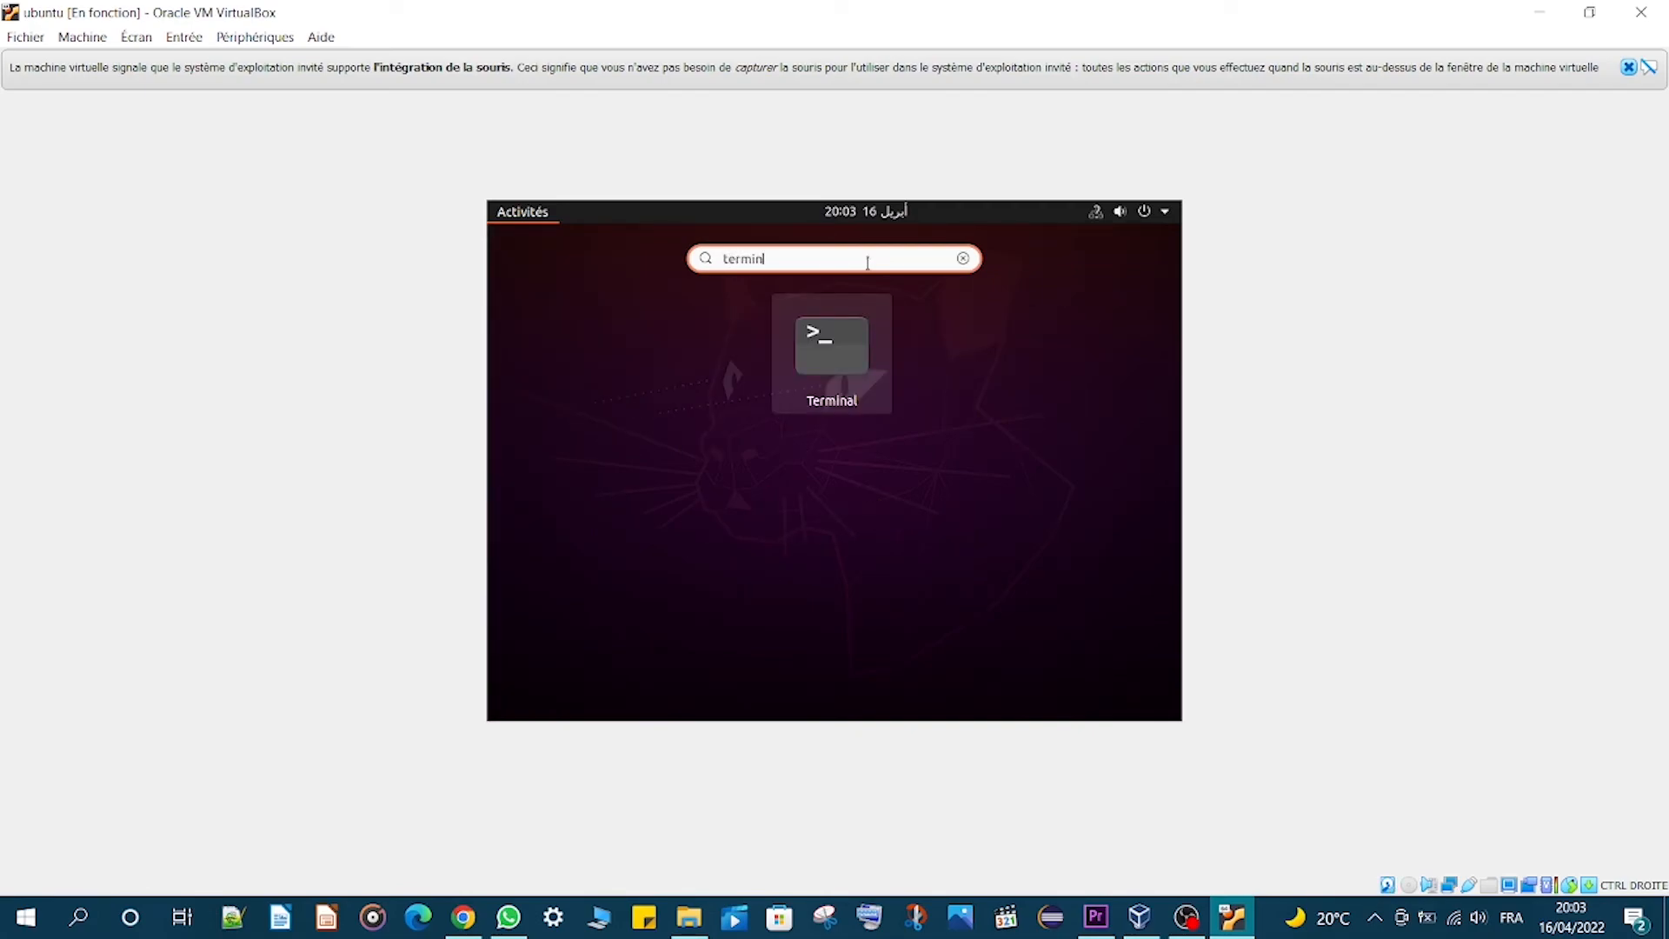
left_click(855, 346)
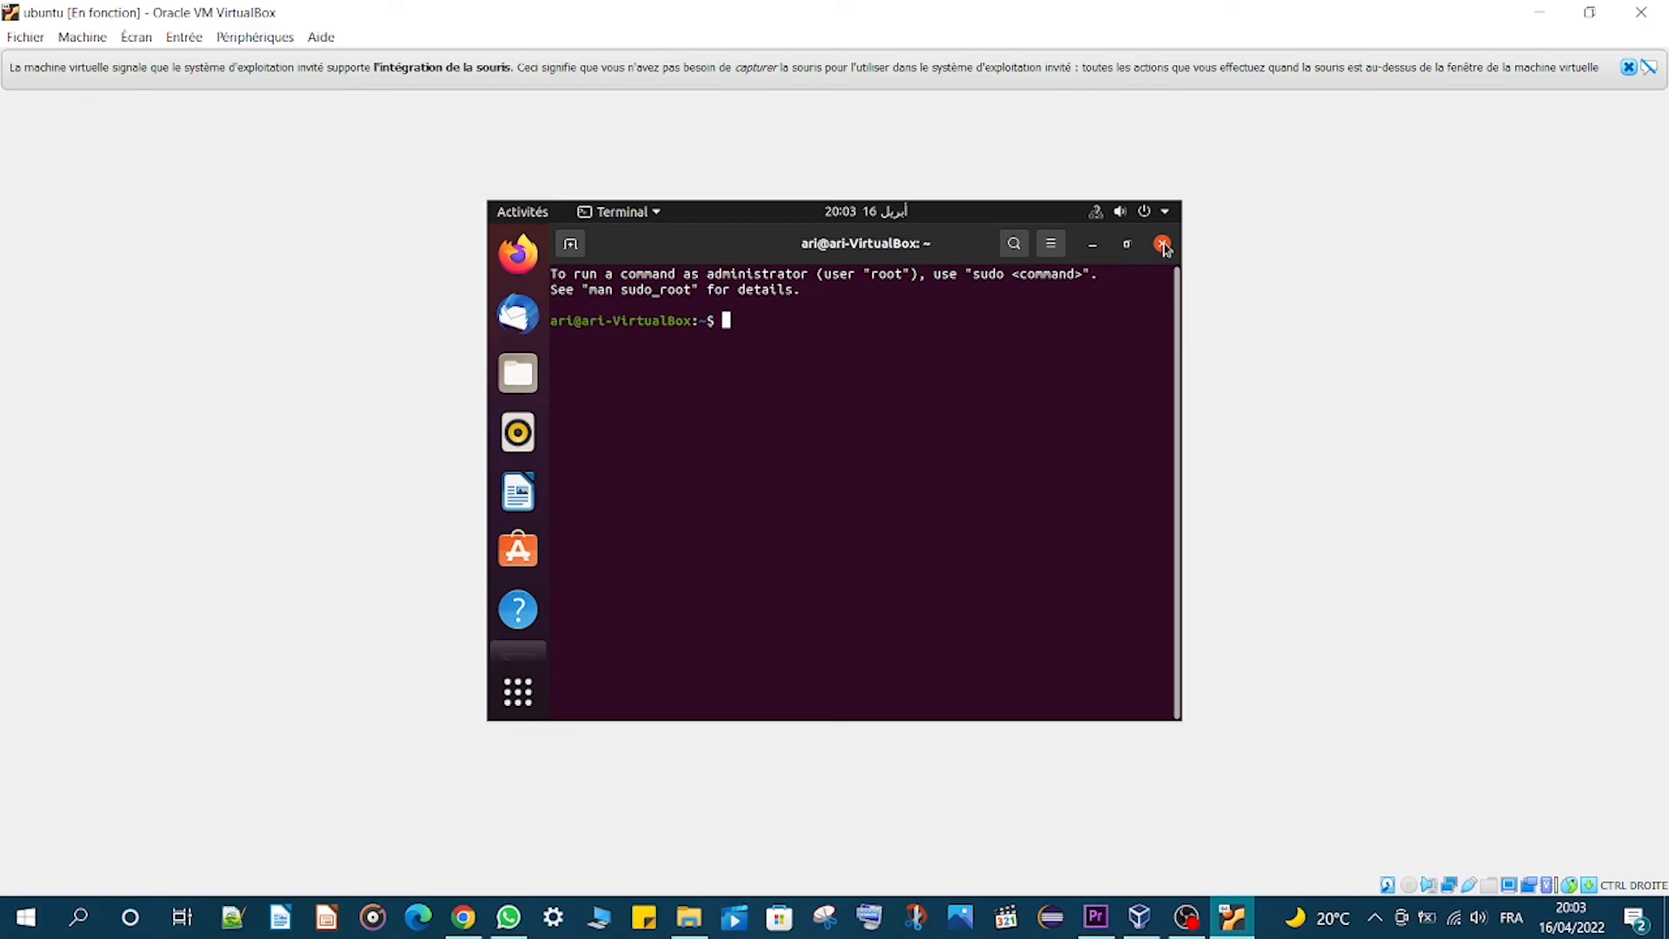
left_click(1163, 245)
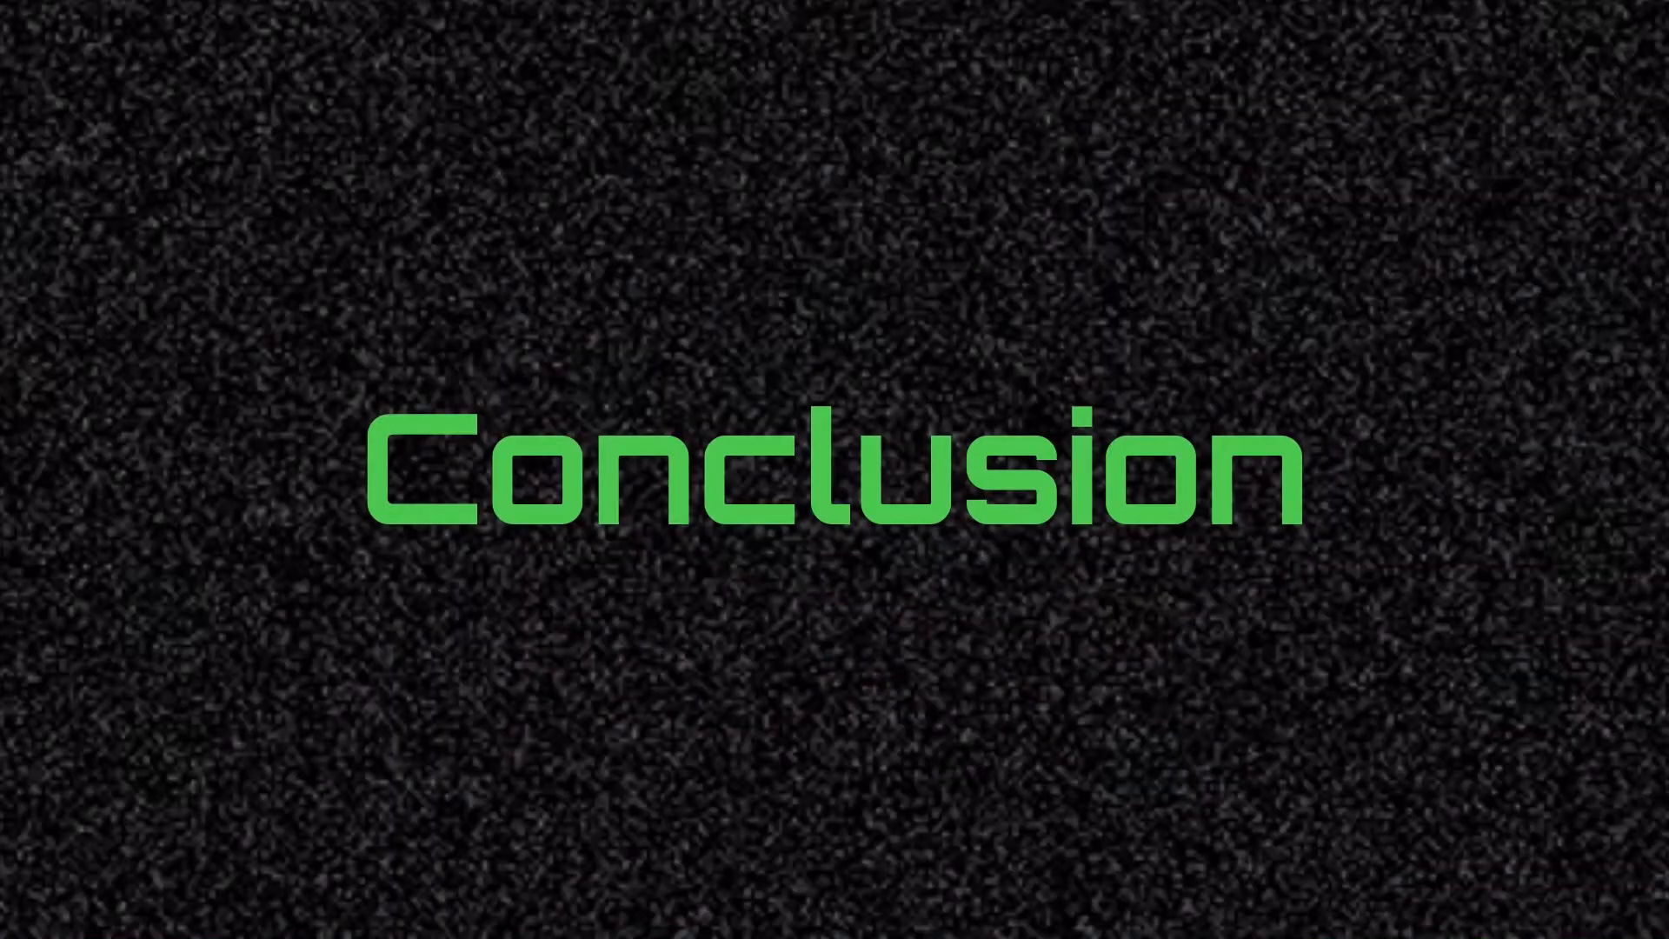